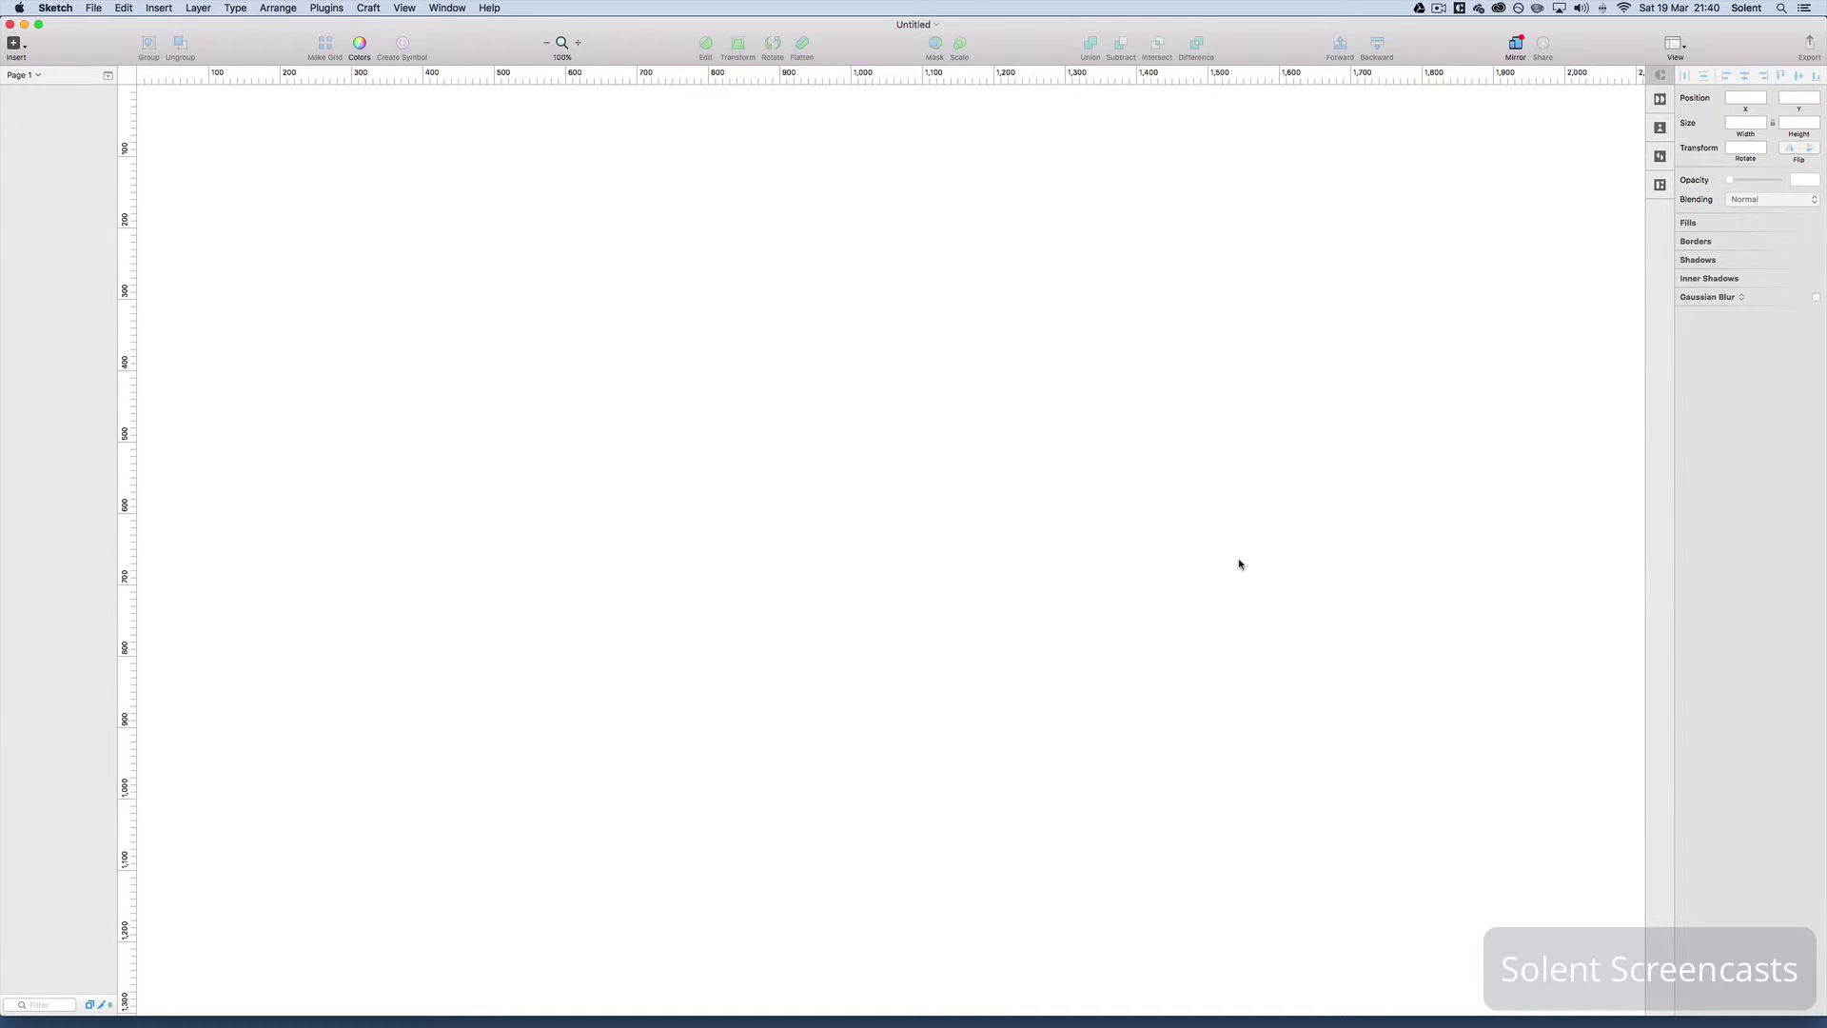
Add a 1024×1024 Desktop artboard from the Responsive Web Design presets
left_click(16, 44)
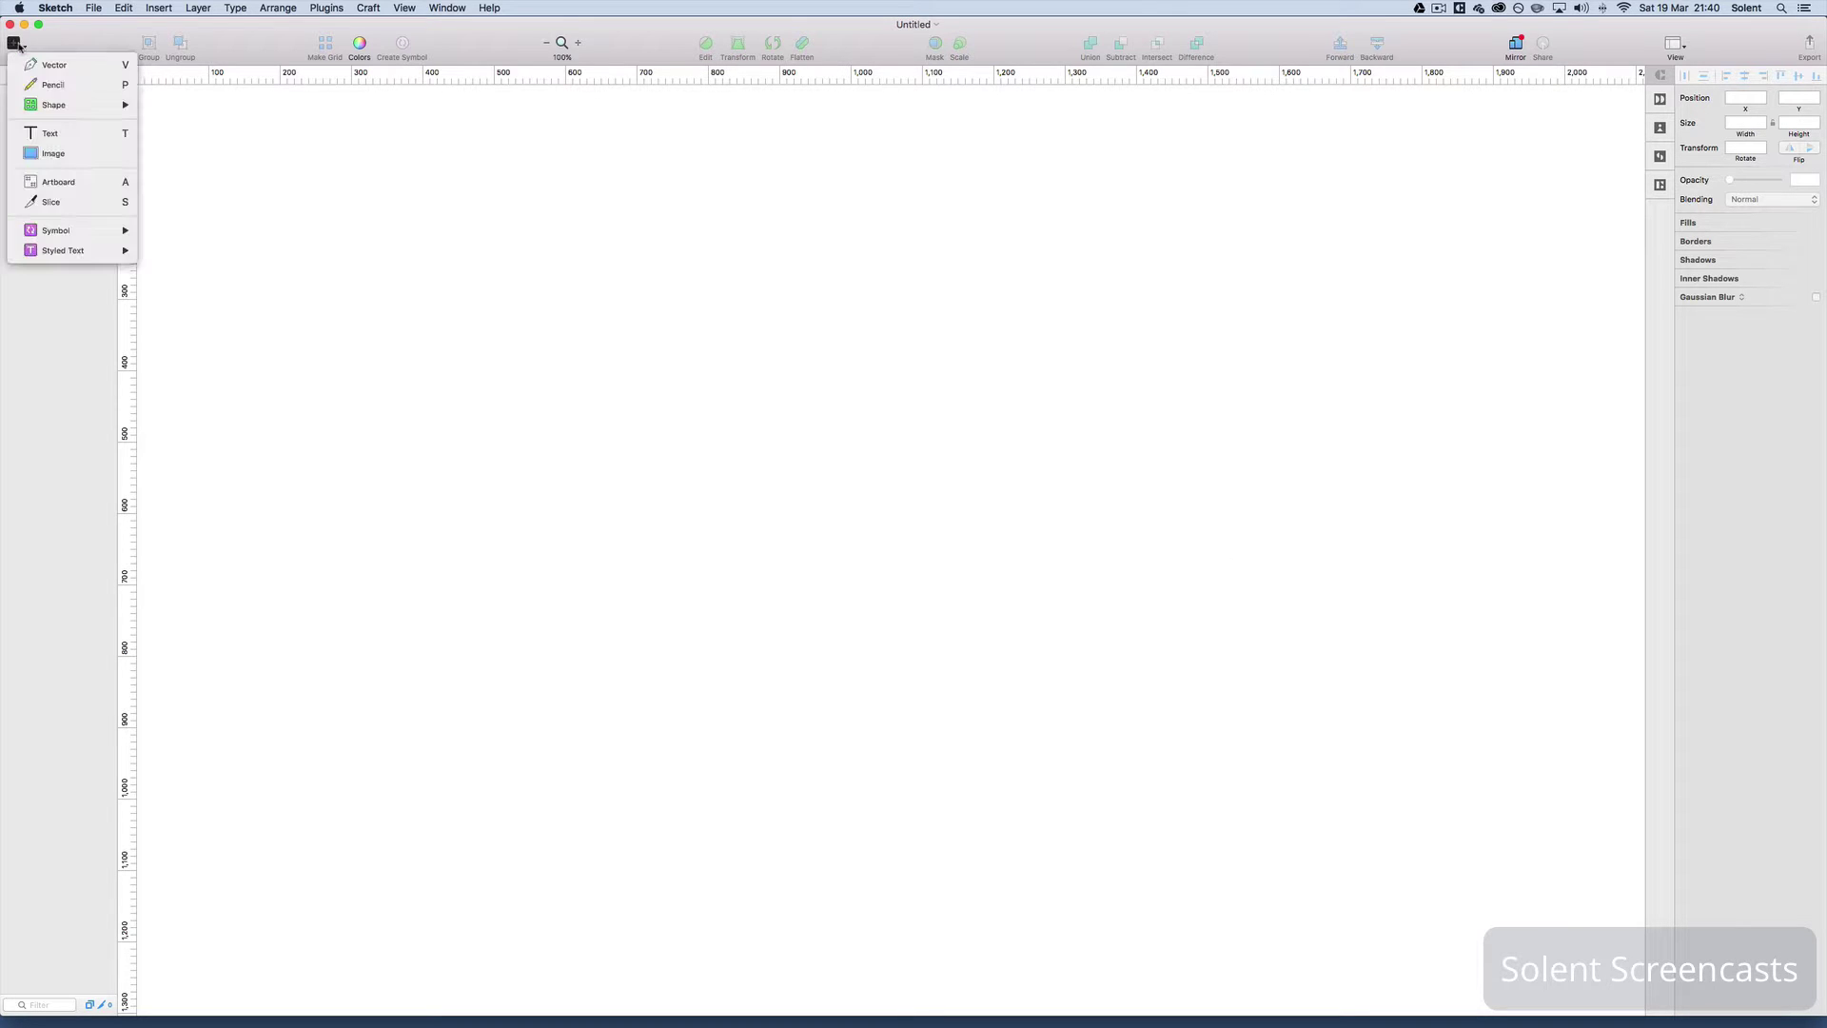
left_click(59, 181)
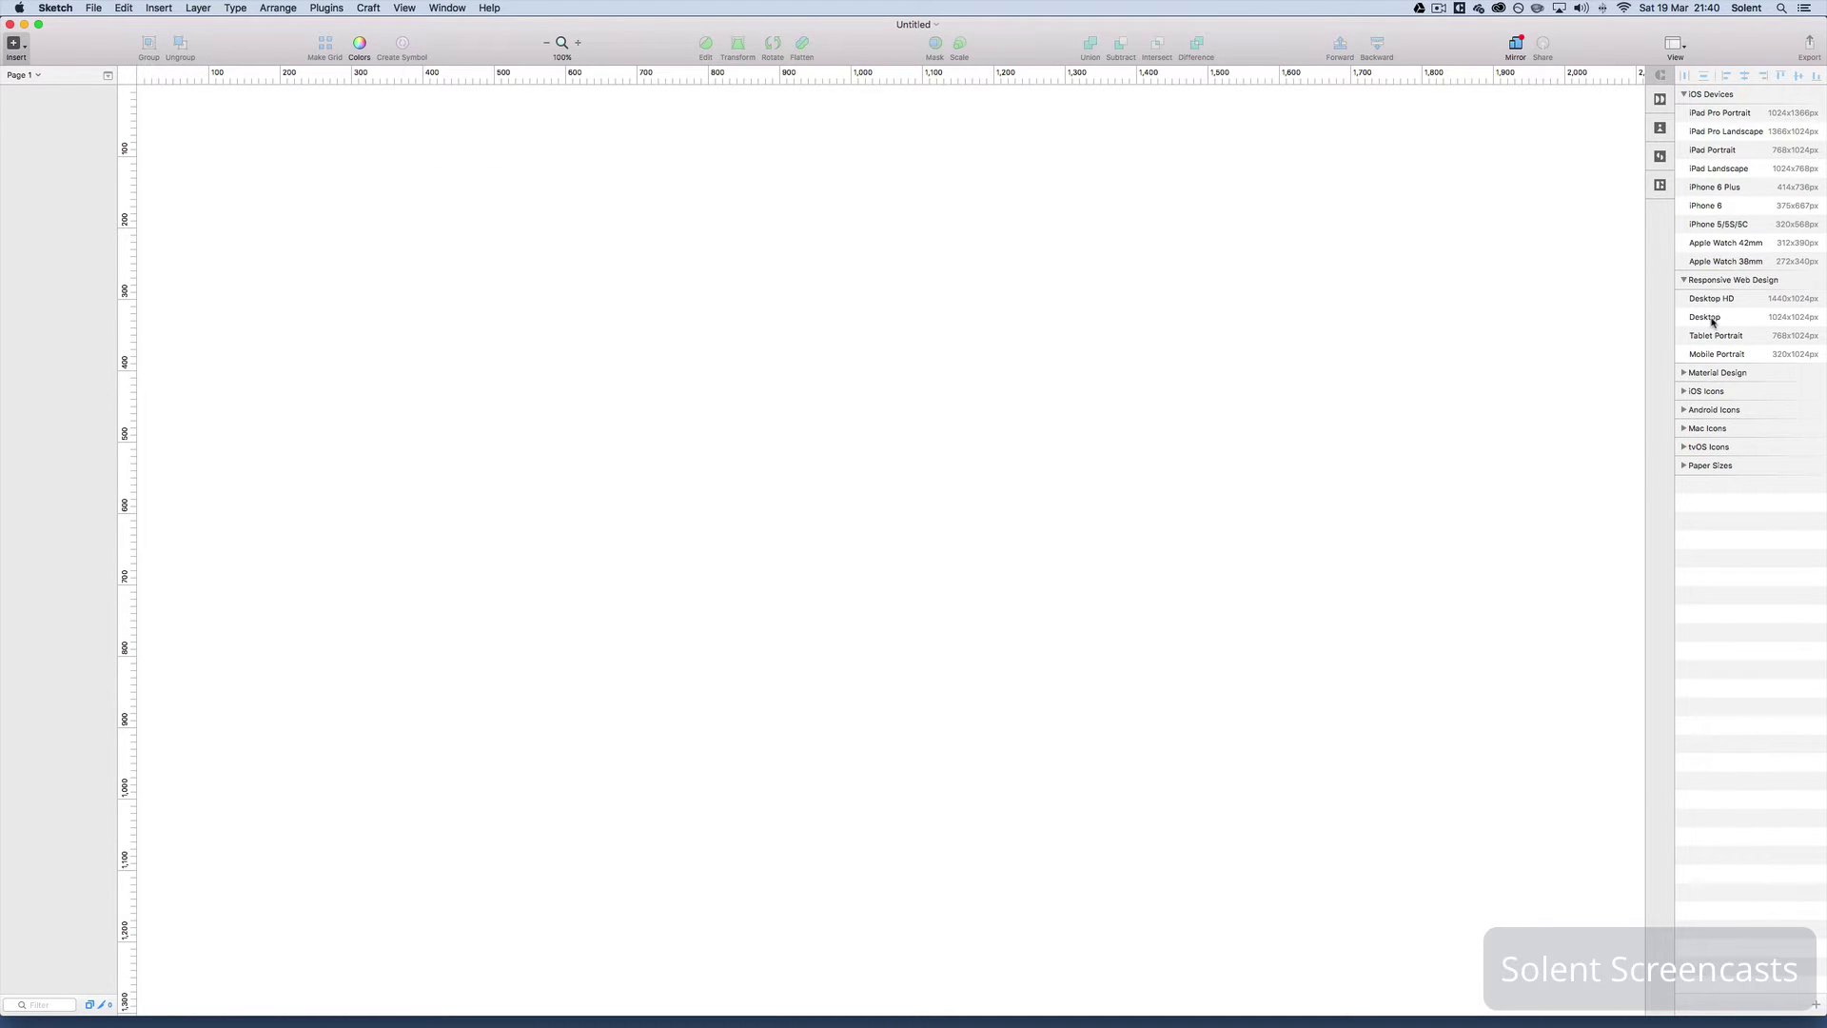
left_click(1710, 318)
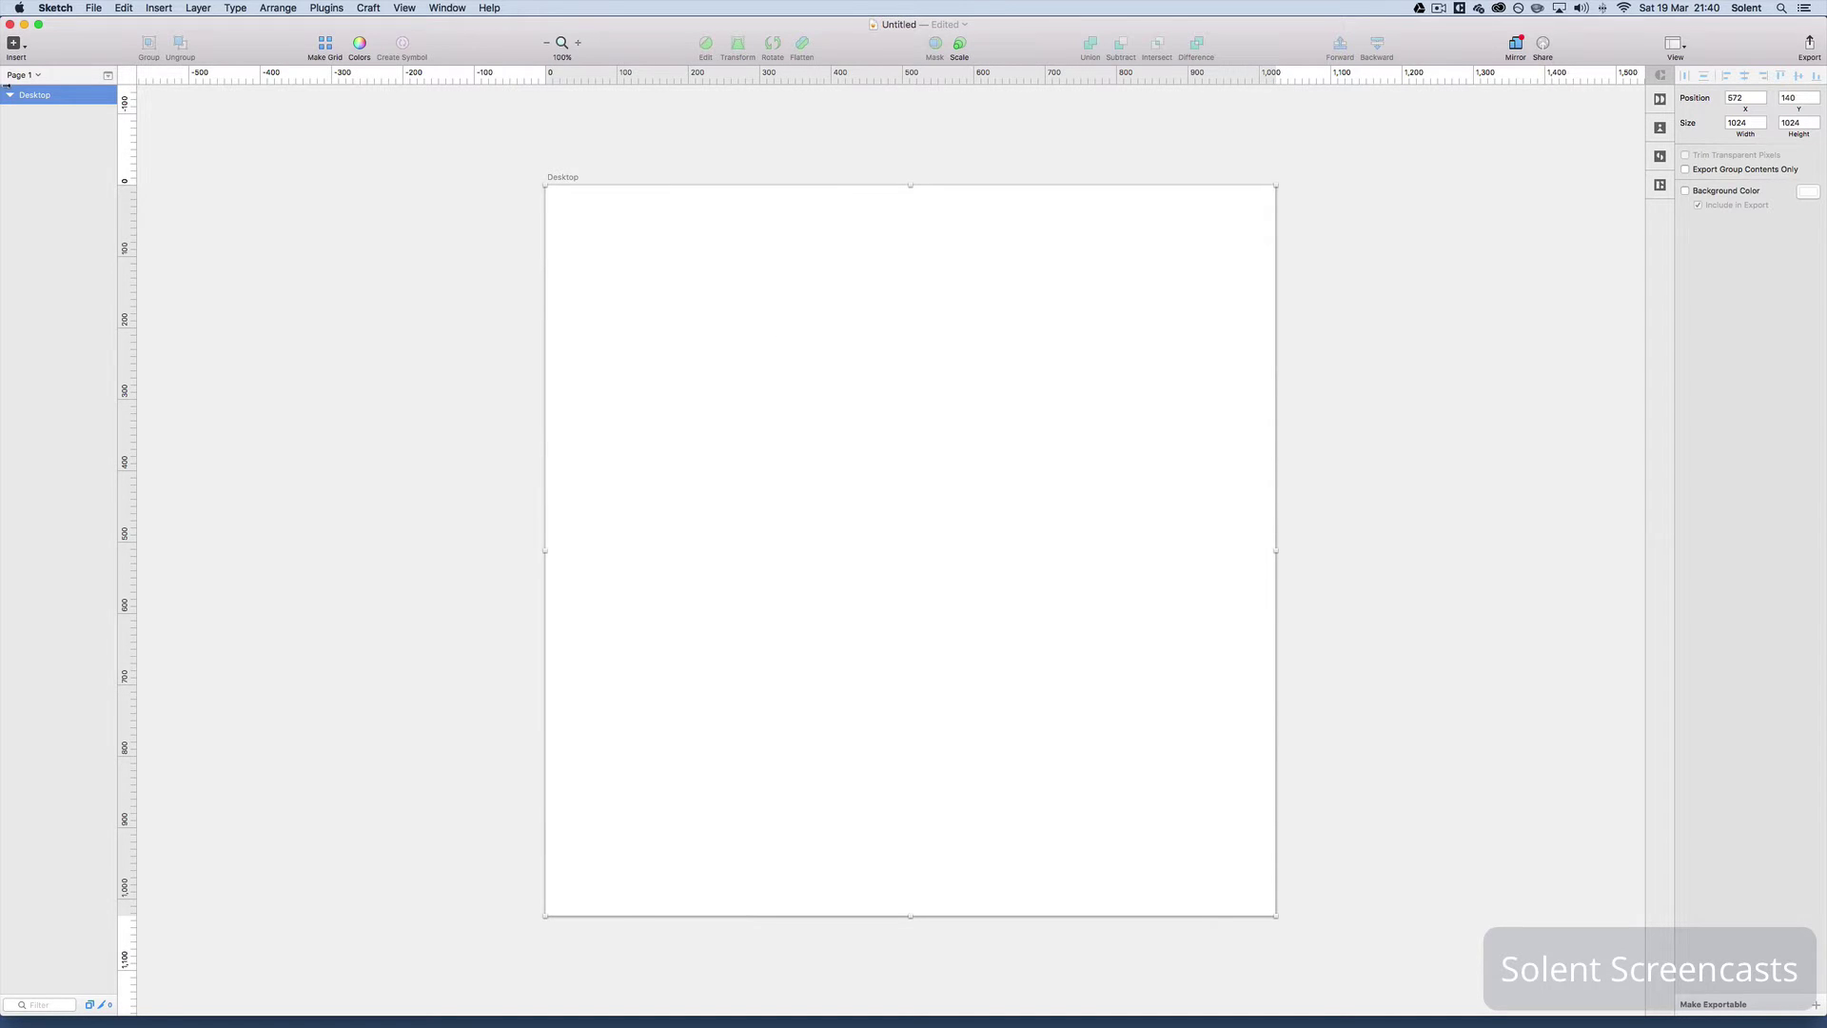
Insert the hazmat-suit JPG, drag it onto the Desktop artboard, and select its layer
left_click(25, 45)
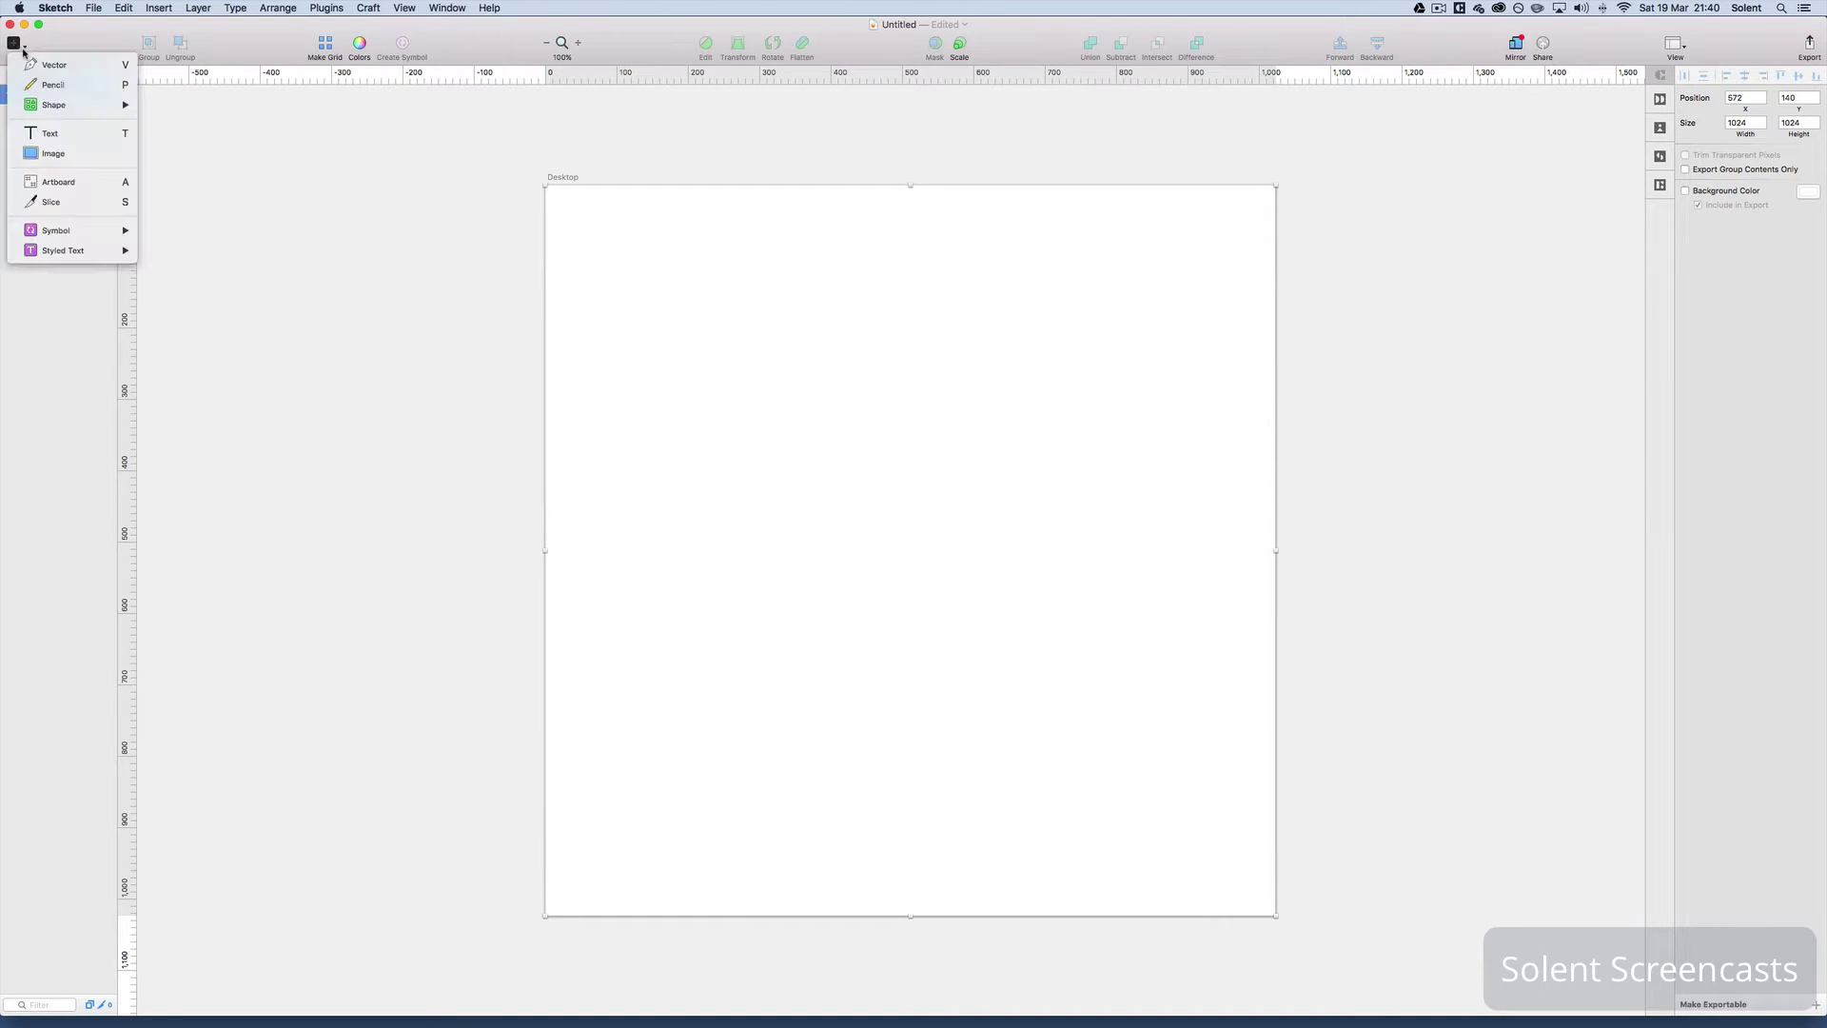
left_click(52, 155)
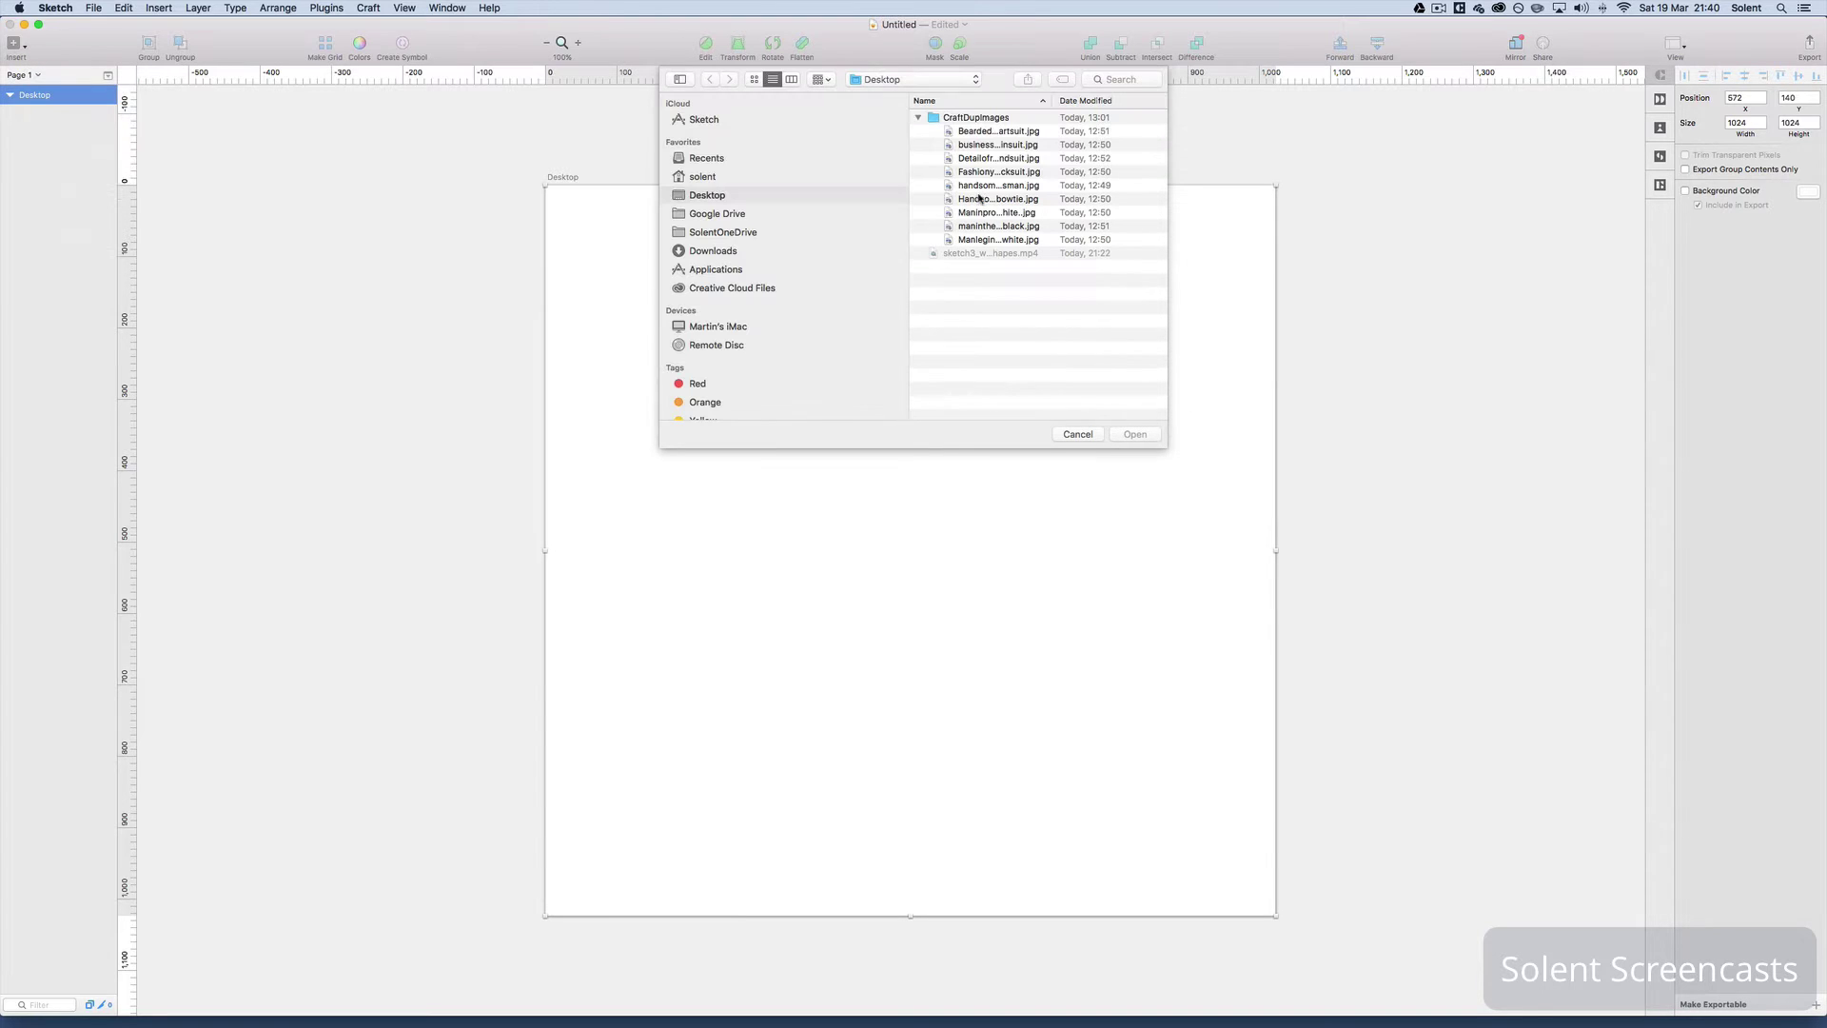
double_click(956, 211)
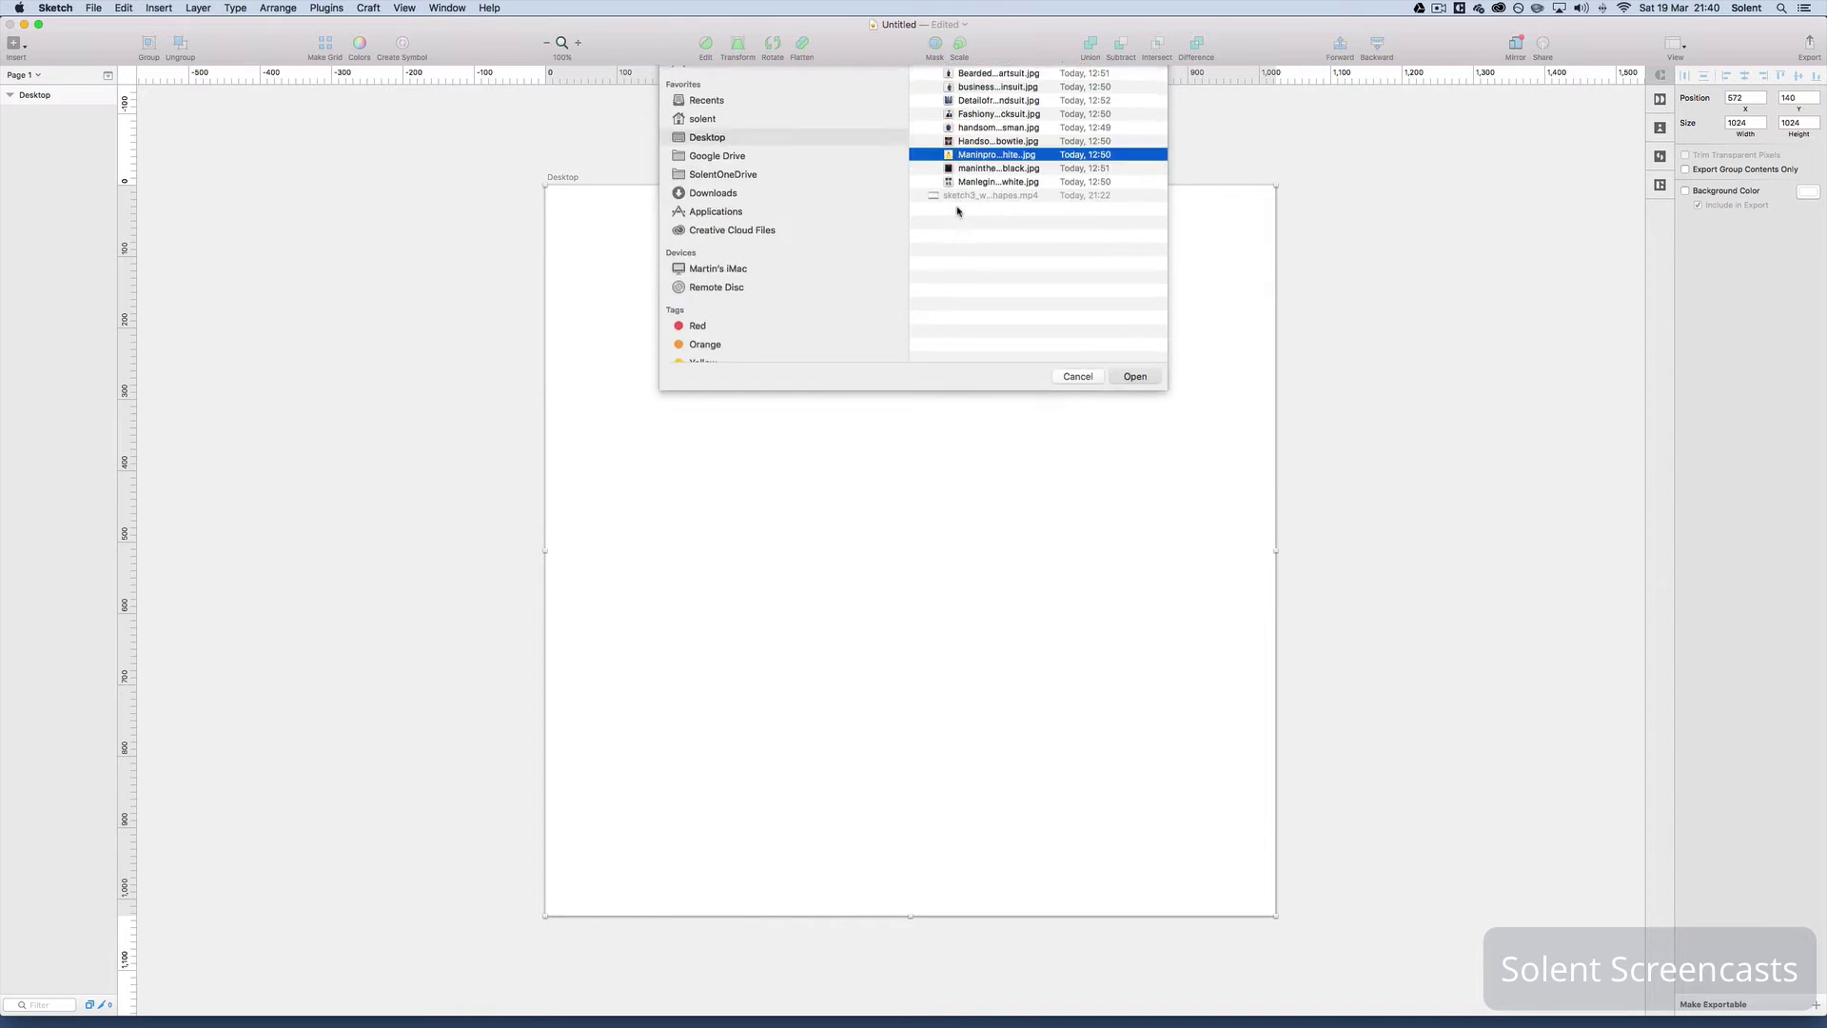
left_click_drag(922, 443, 943, 444)
left_click(46, 96)
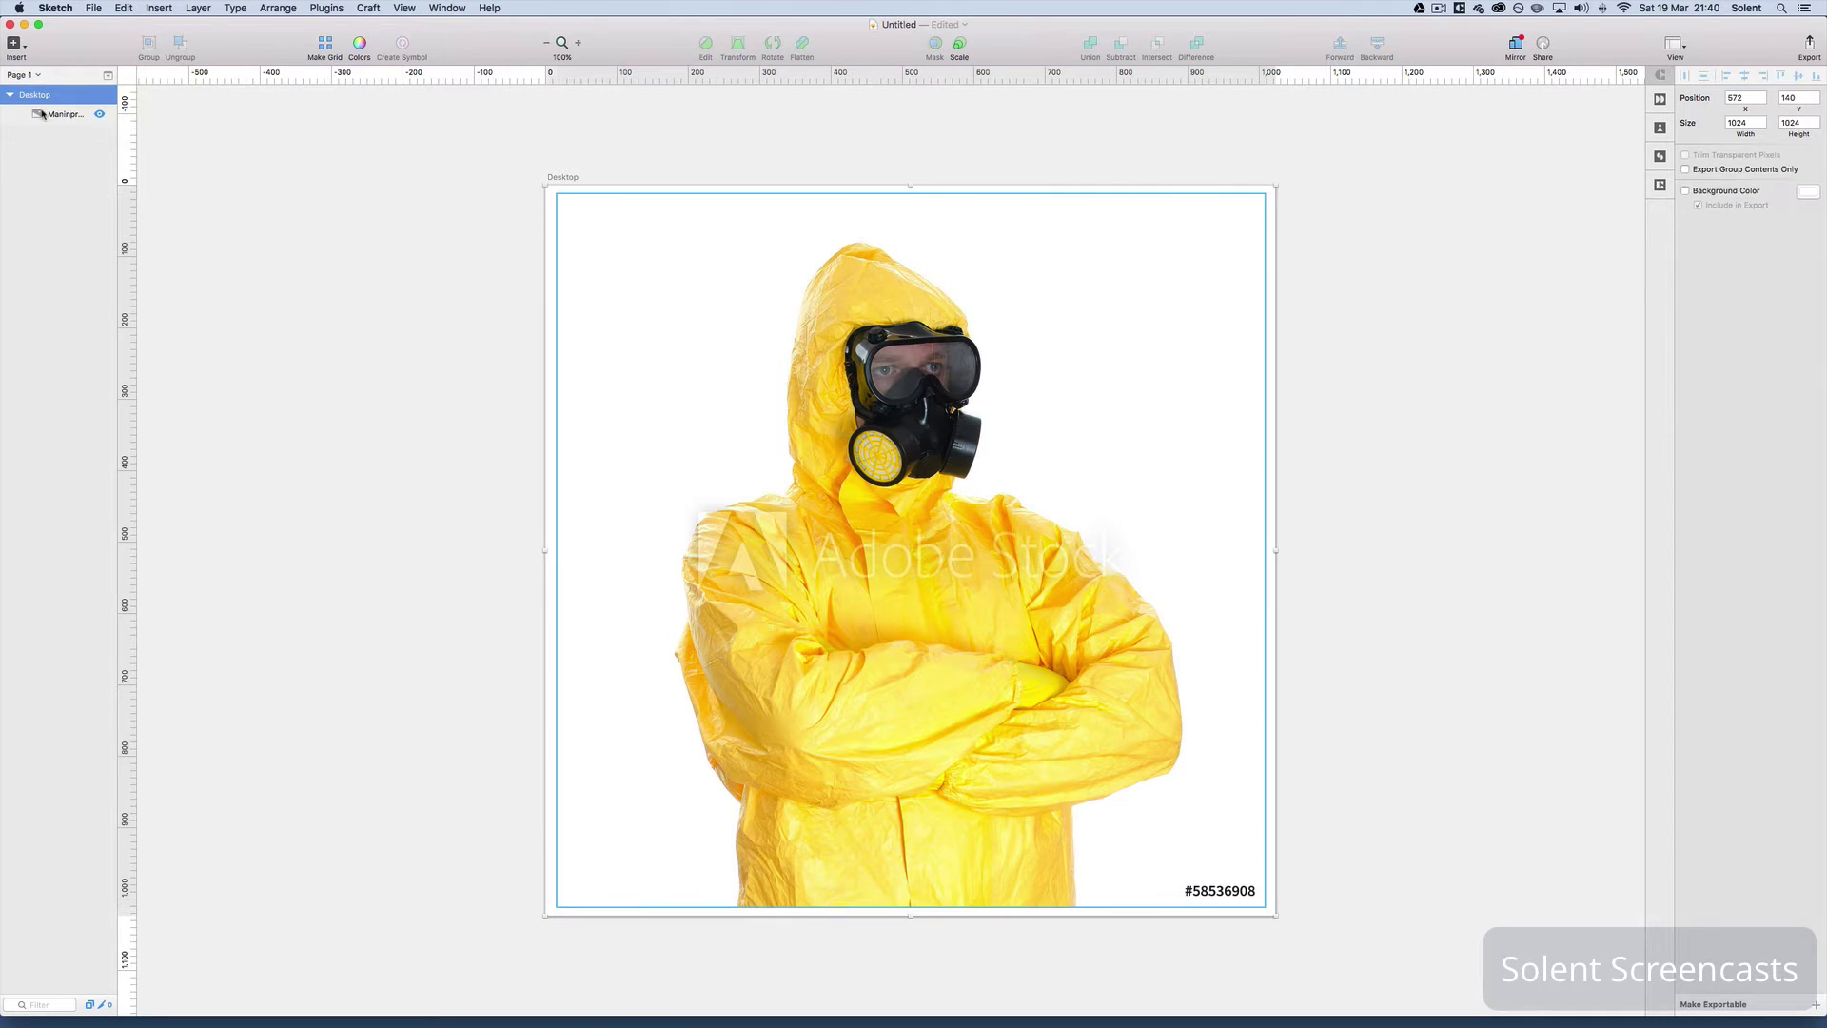
left_click(43, 112)
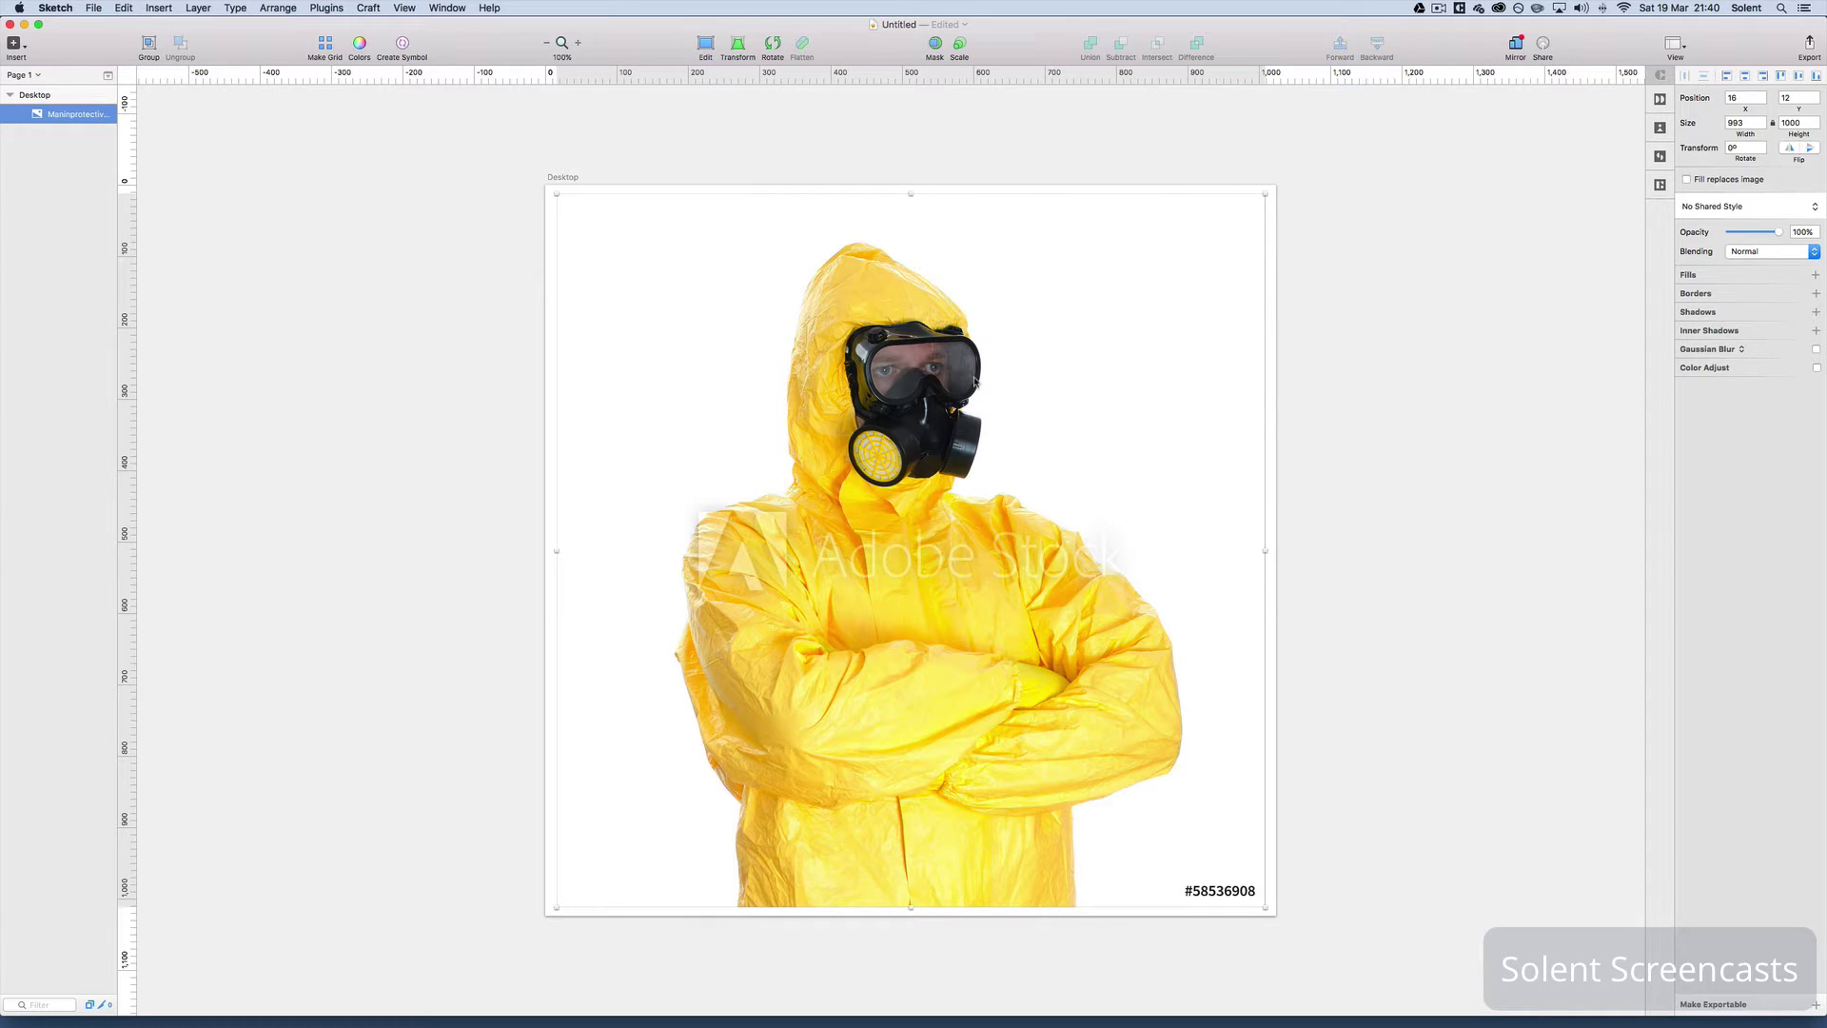
Draw a 386×386 grey circle over the man's head and select it with the photo
left_click(23, 46)
mouse_move(95, 104)
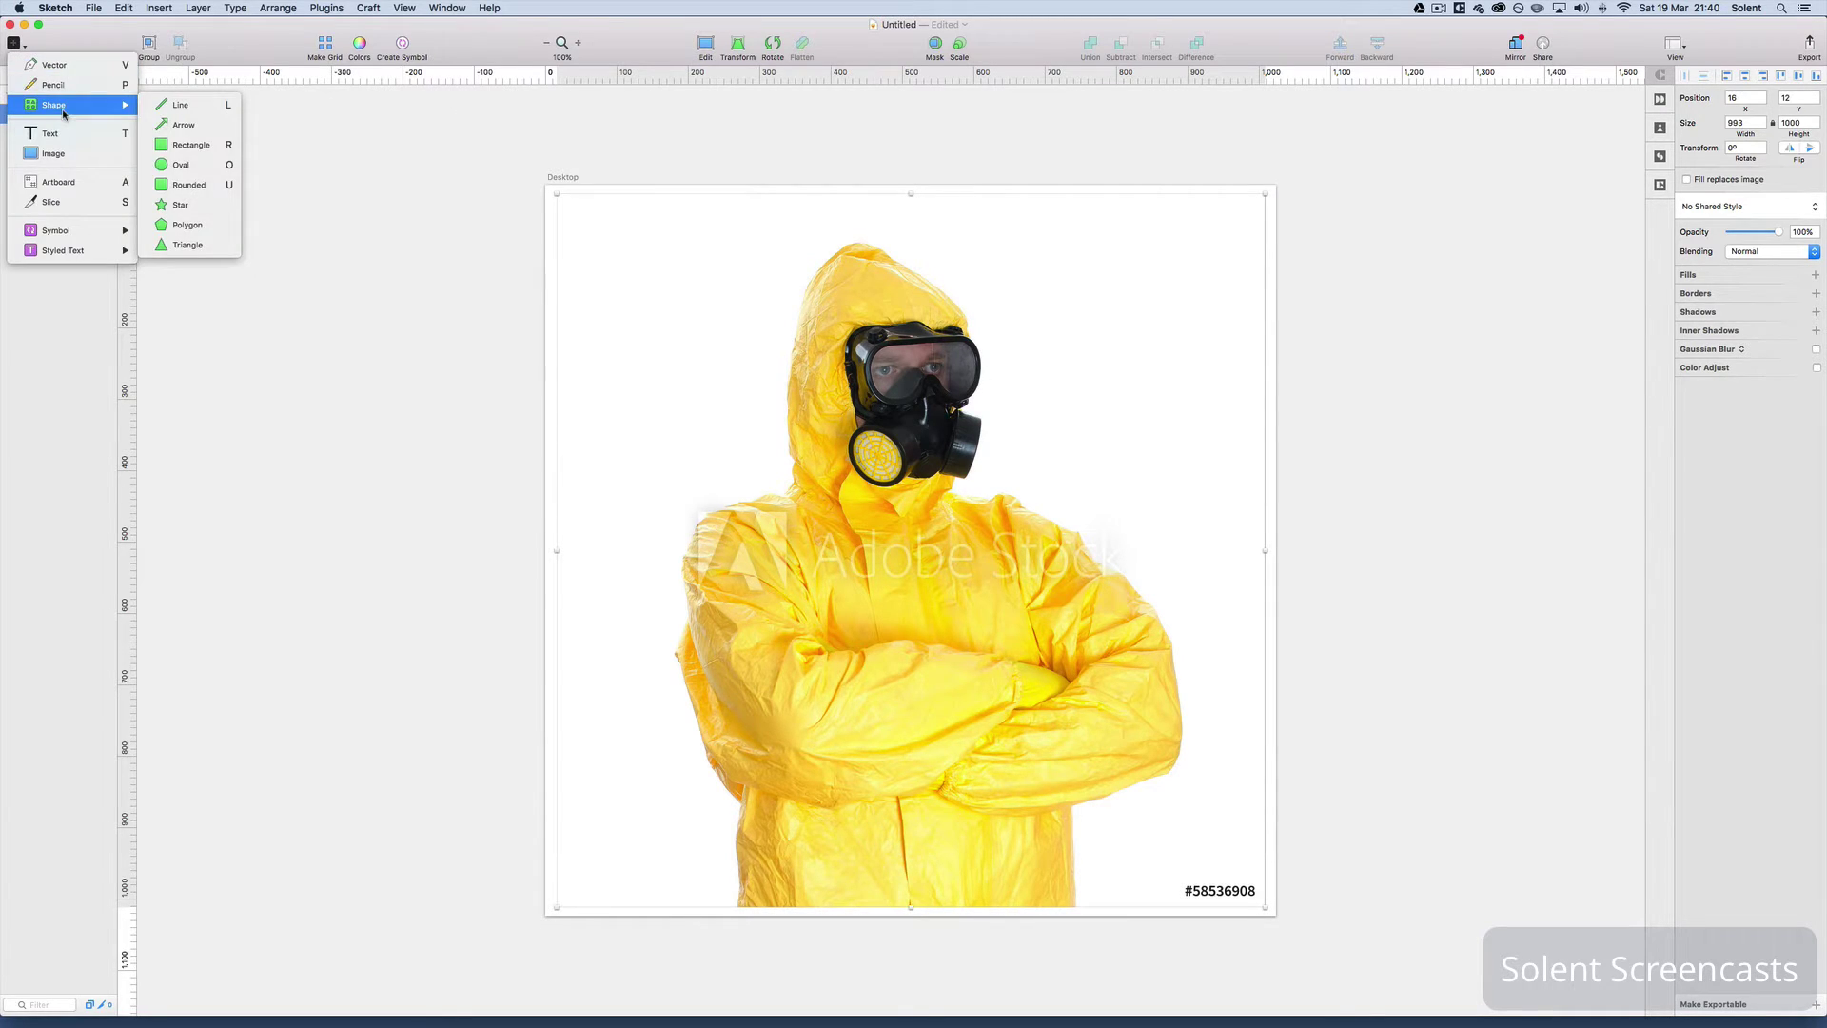
left_click(196, 164)
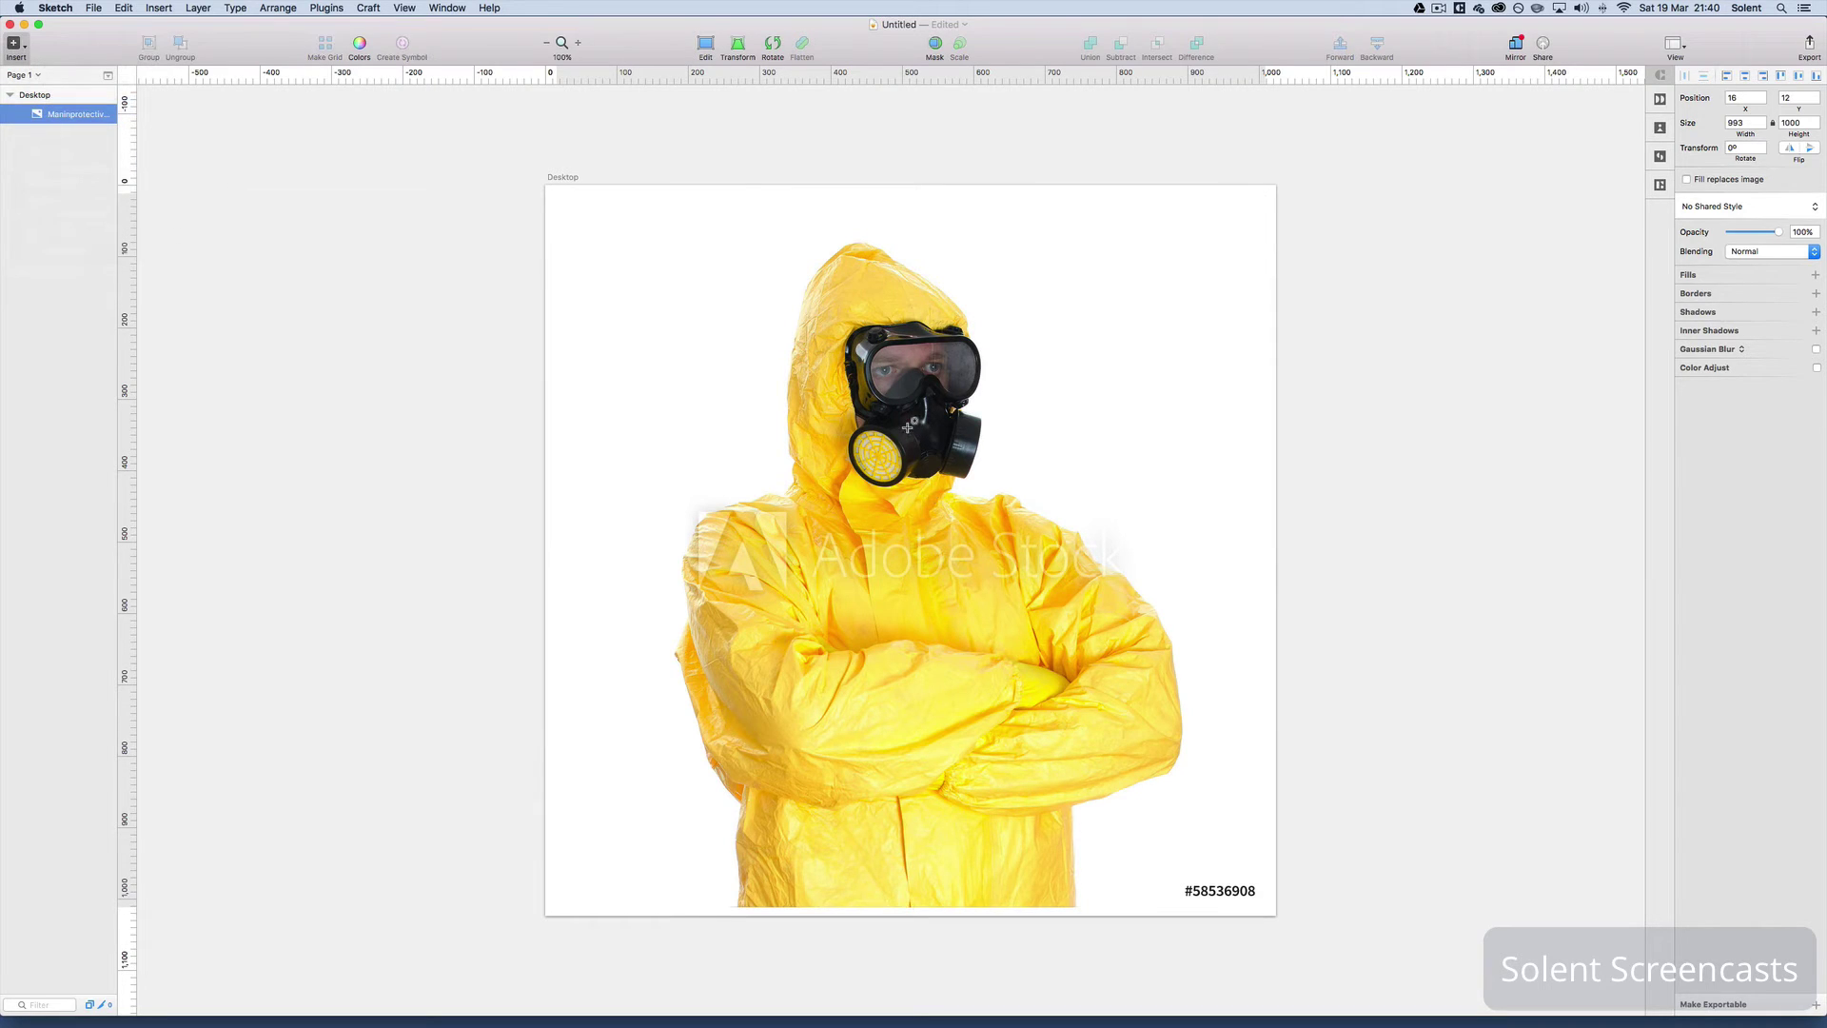
key("alt")
left_click_drag(909, 403, 1048, 206)
left_click_drag(976, 385, 944, 370)
left_click(1001, 647, "shift")
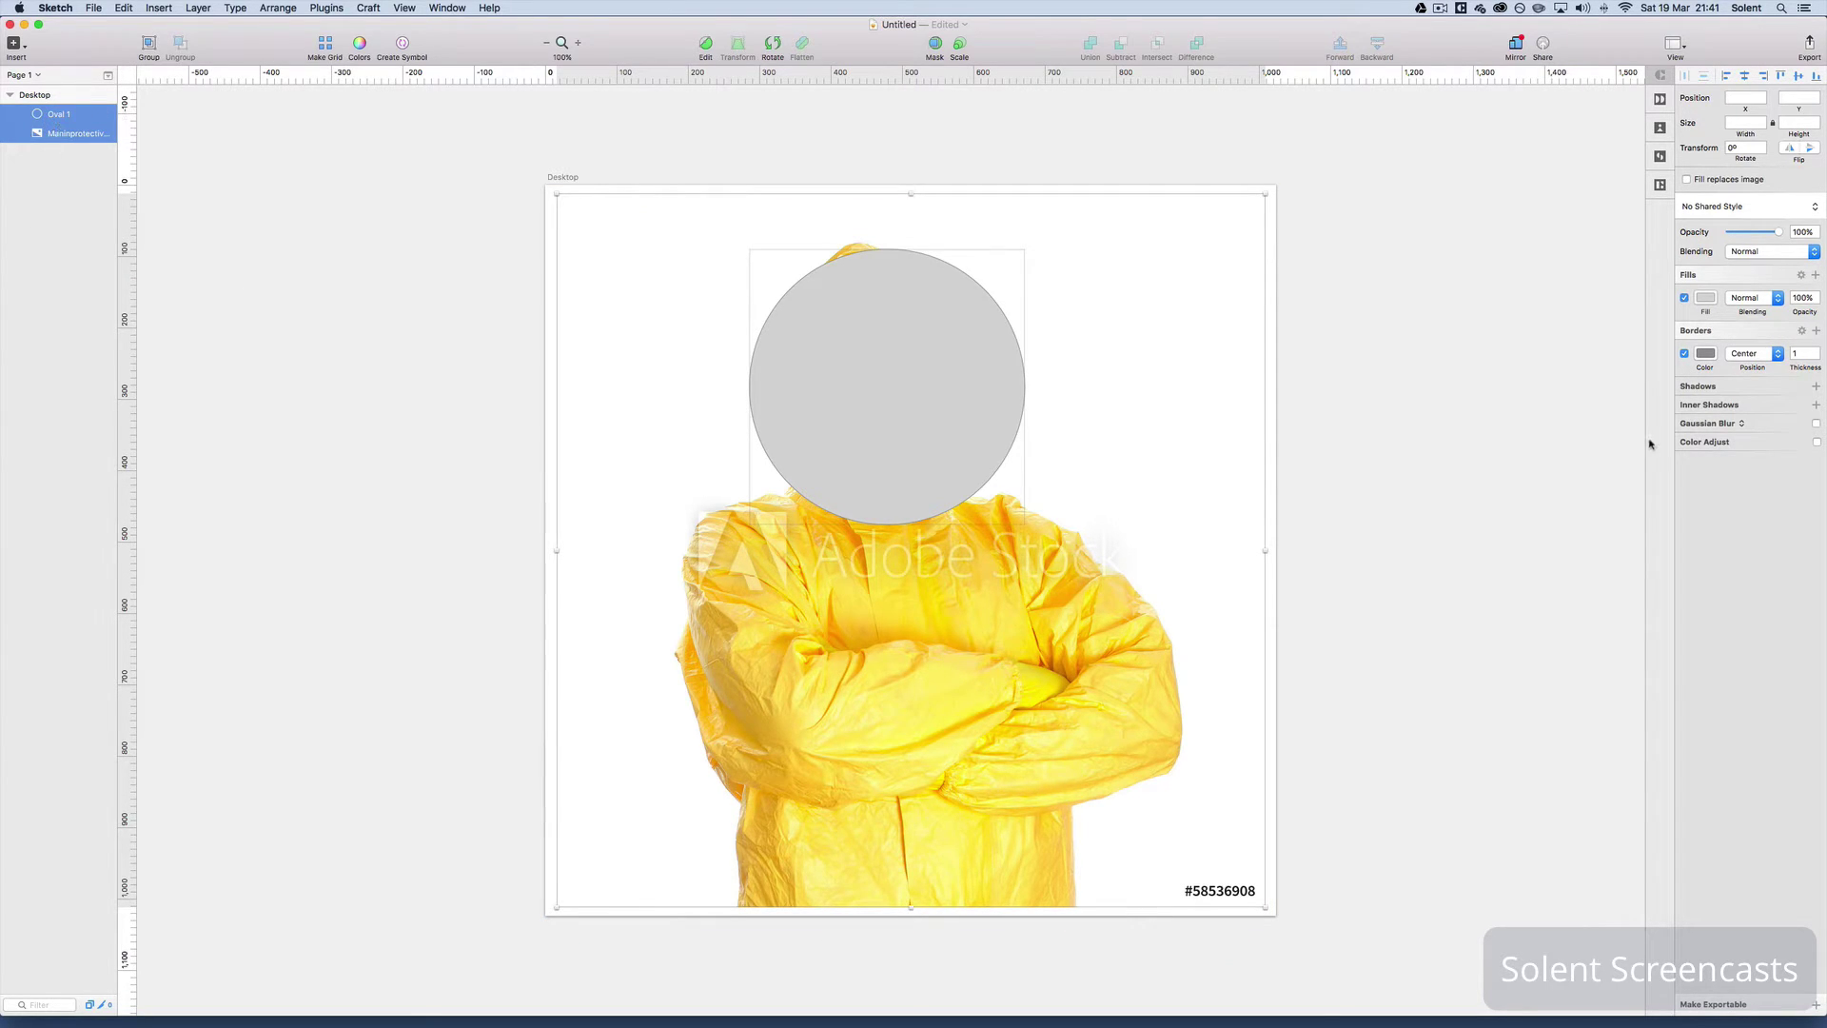
Mask the hazmat photo with the circle and move the masked head toward the upper left
left_click(952, 80)
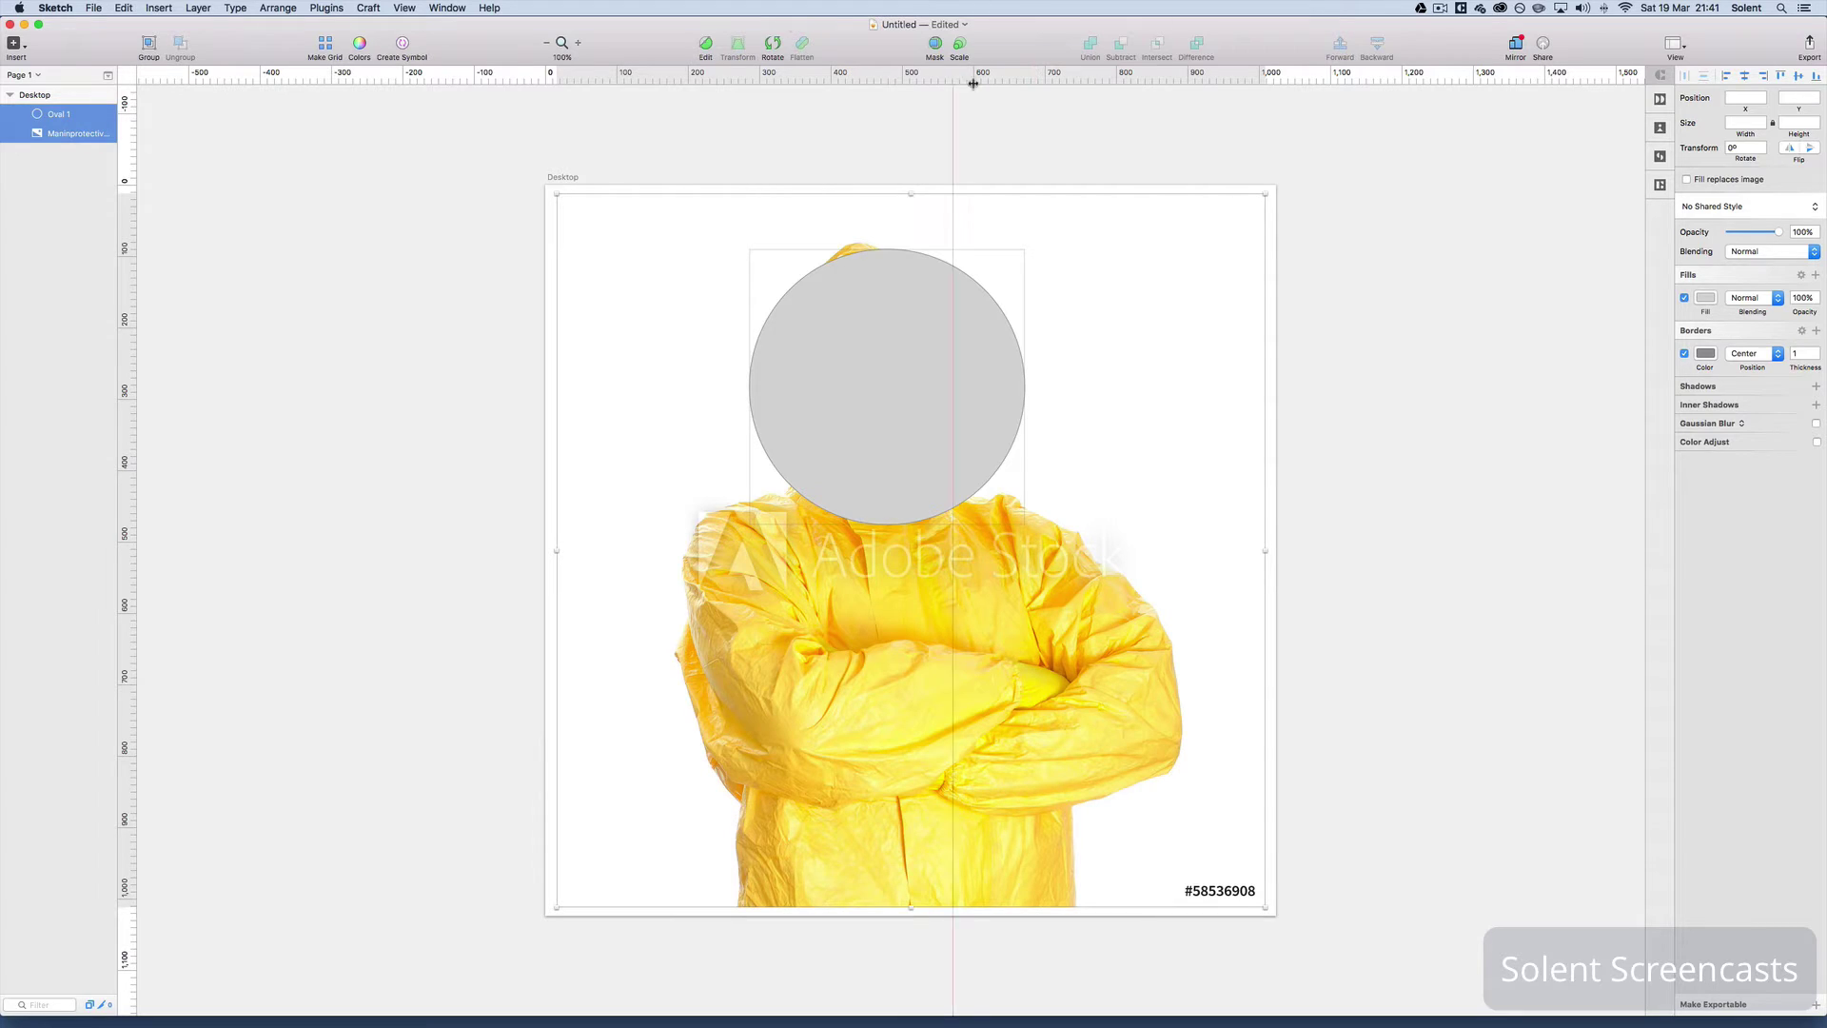
left_click(936, 47)
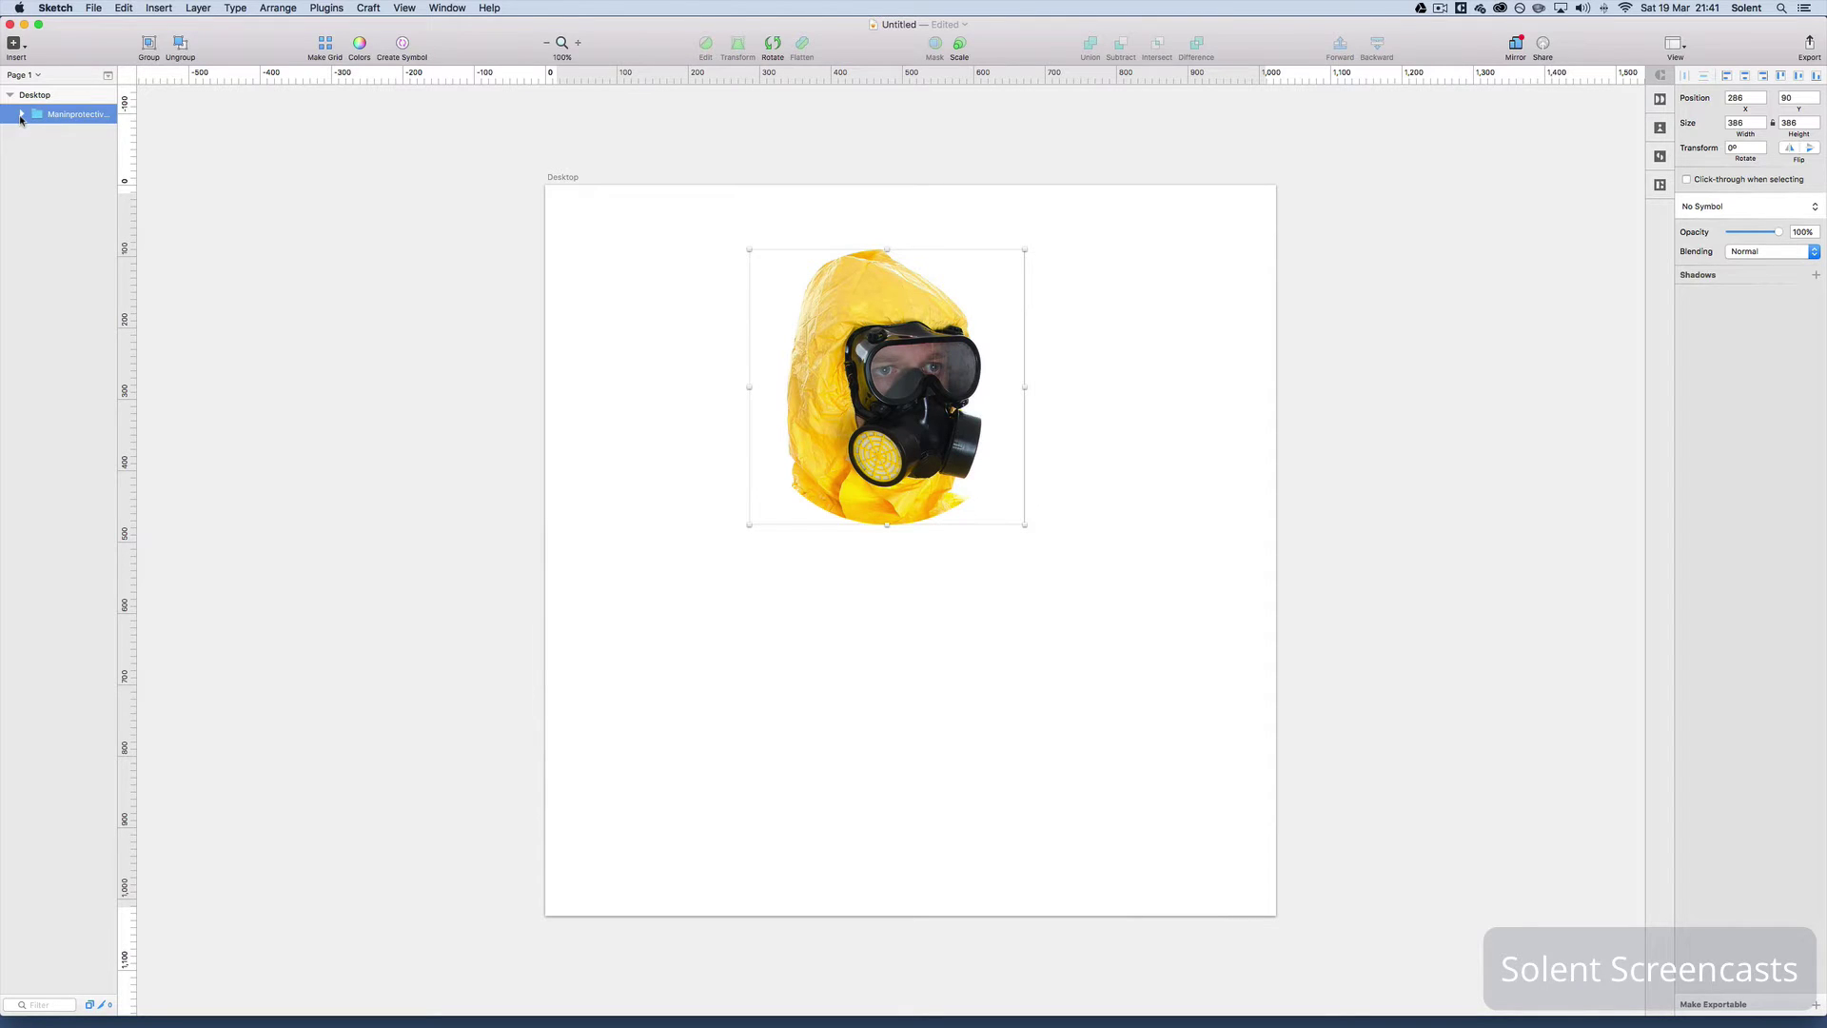
left_click(21, 114)
left_click(21, 114)
left_click_drag(829, 419, 758, 433)
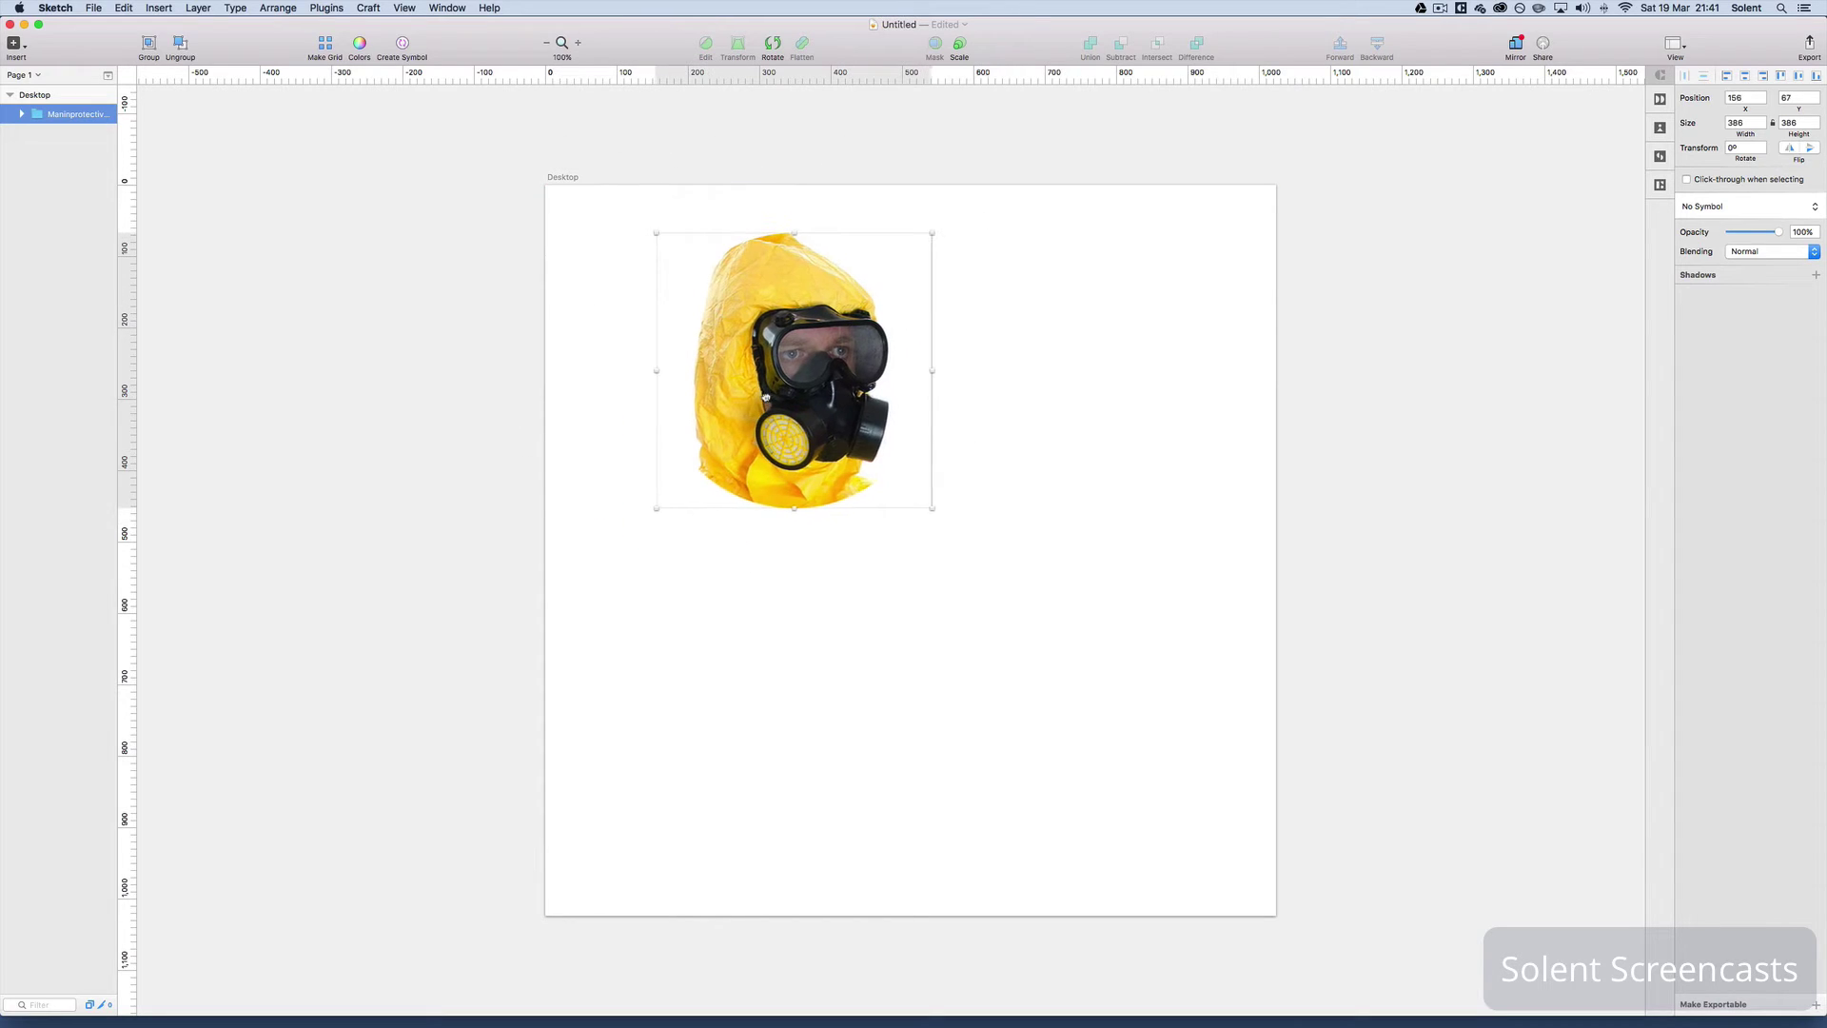
Reposition and resize the photo inside the circle mask, then select the mask layer
left_click(21, 114)
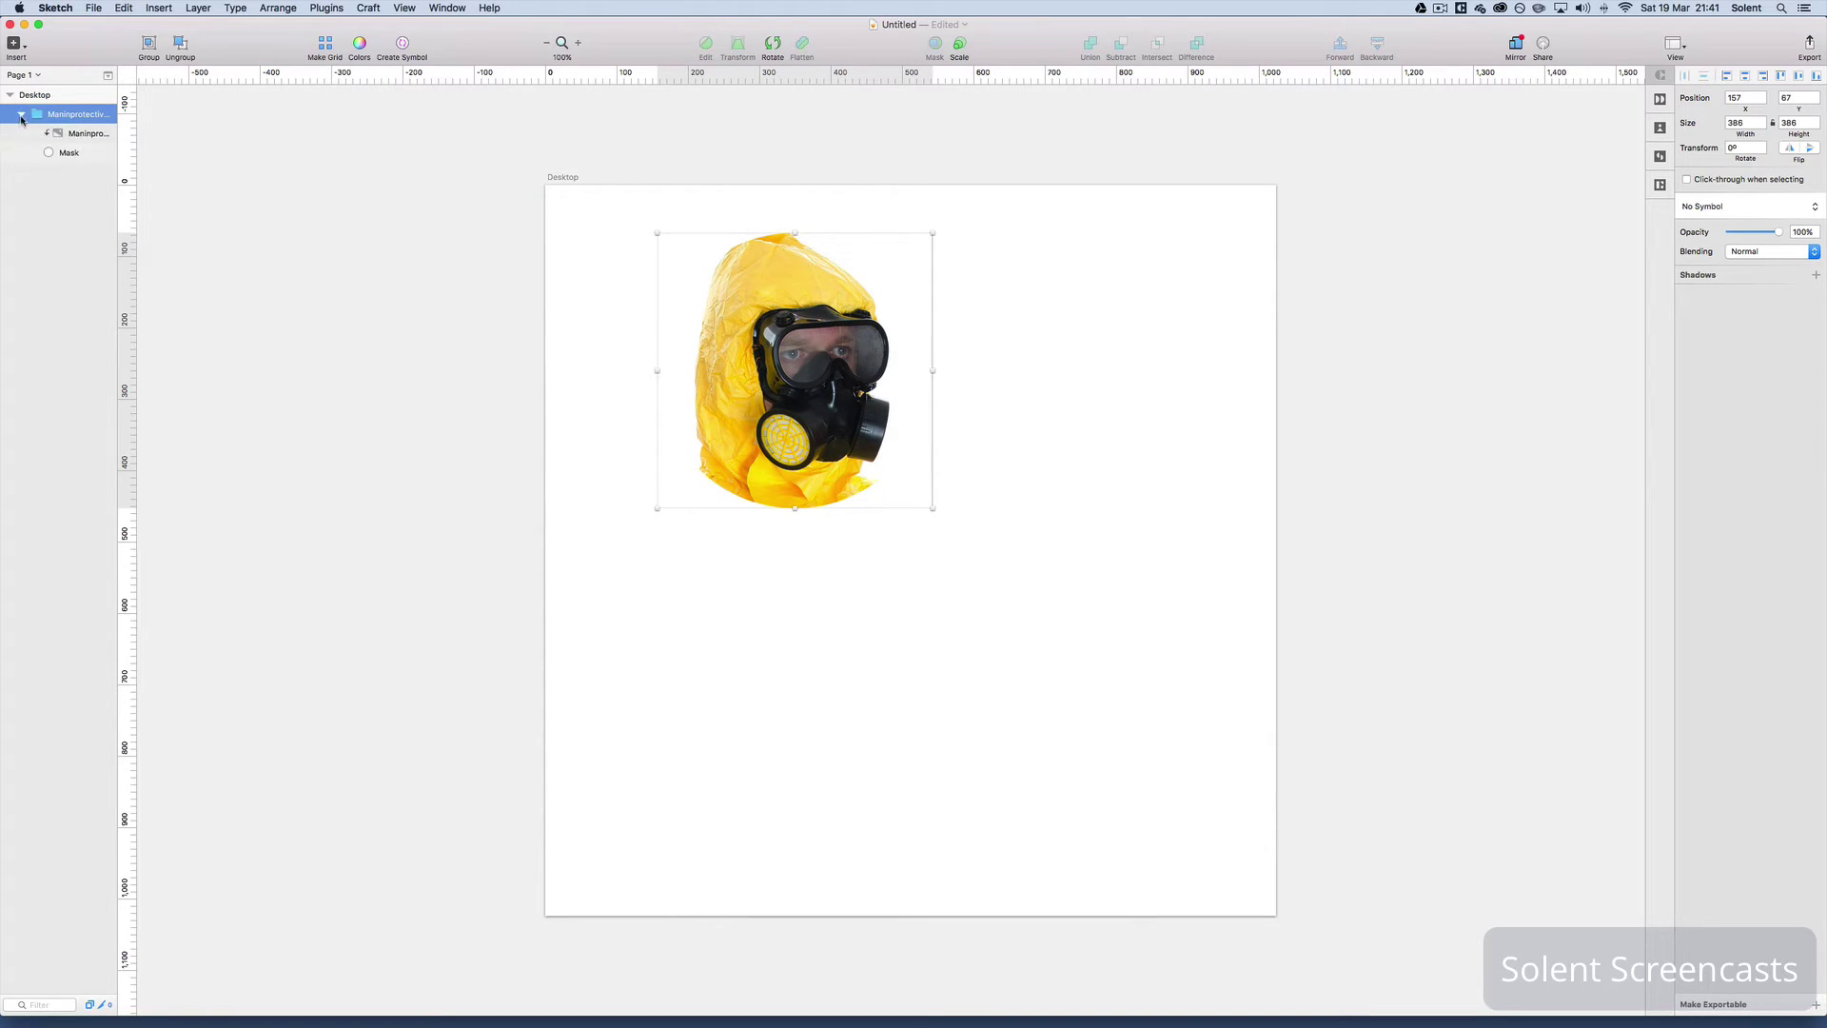
left_click(75, 138)
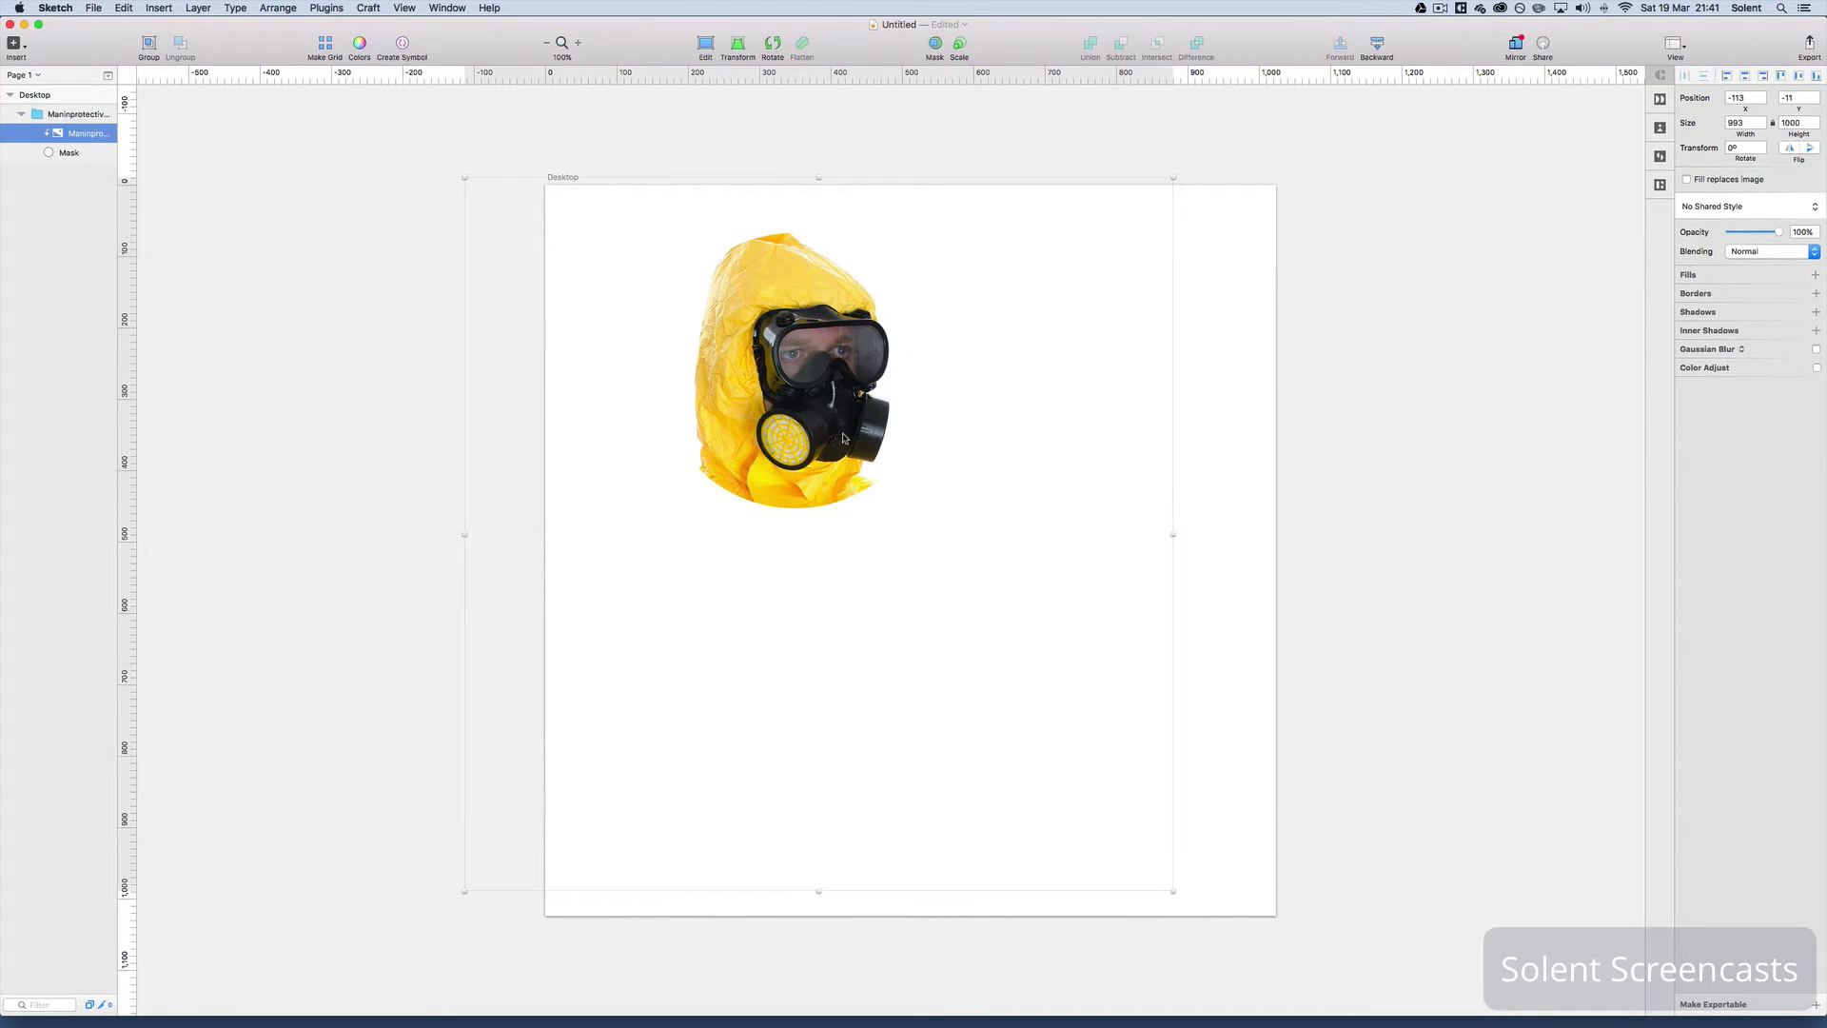
mouse_move(846, 438)
left_mouse_down()
mouse_move(869, 527)
mouse_move(839, 439)
left_mouse_up()
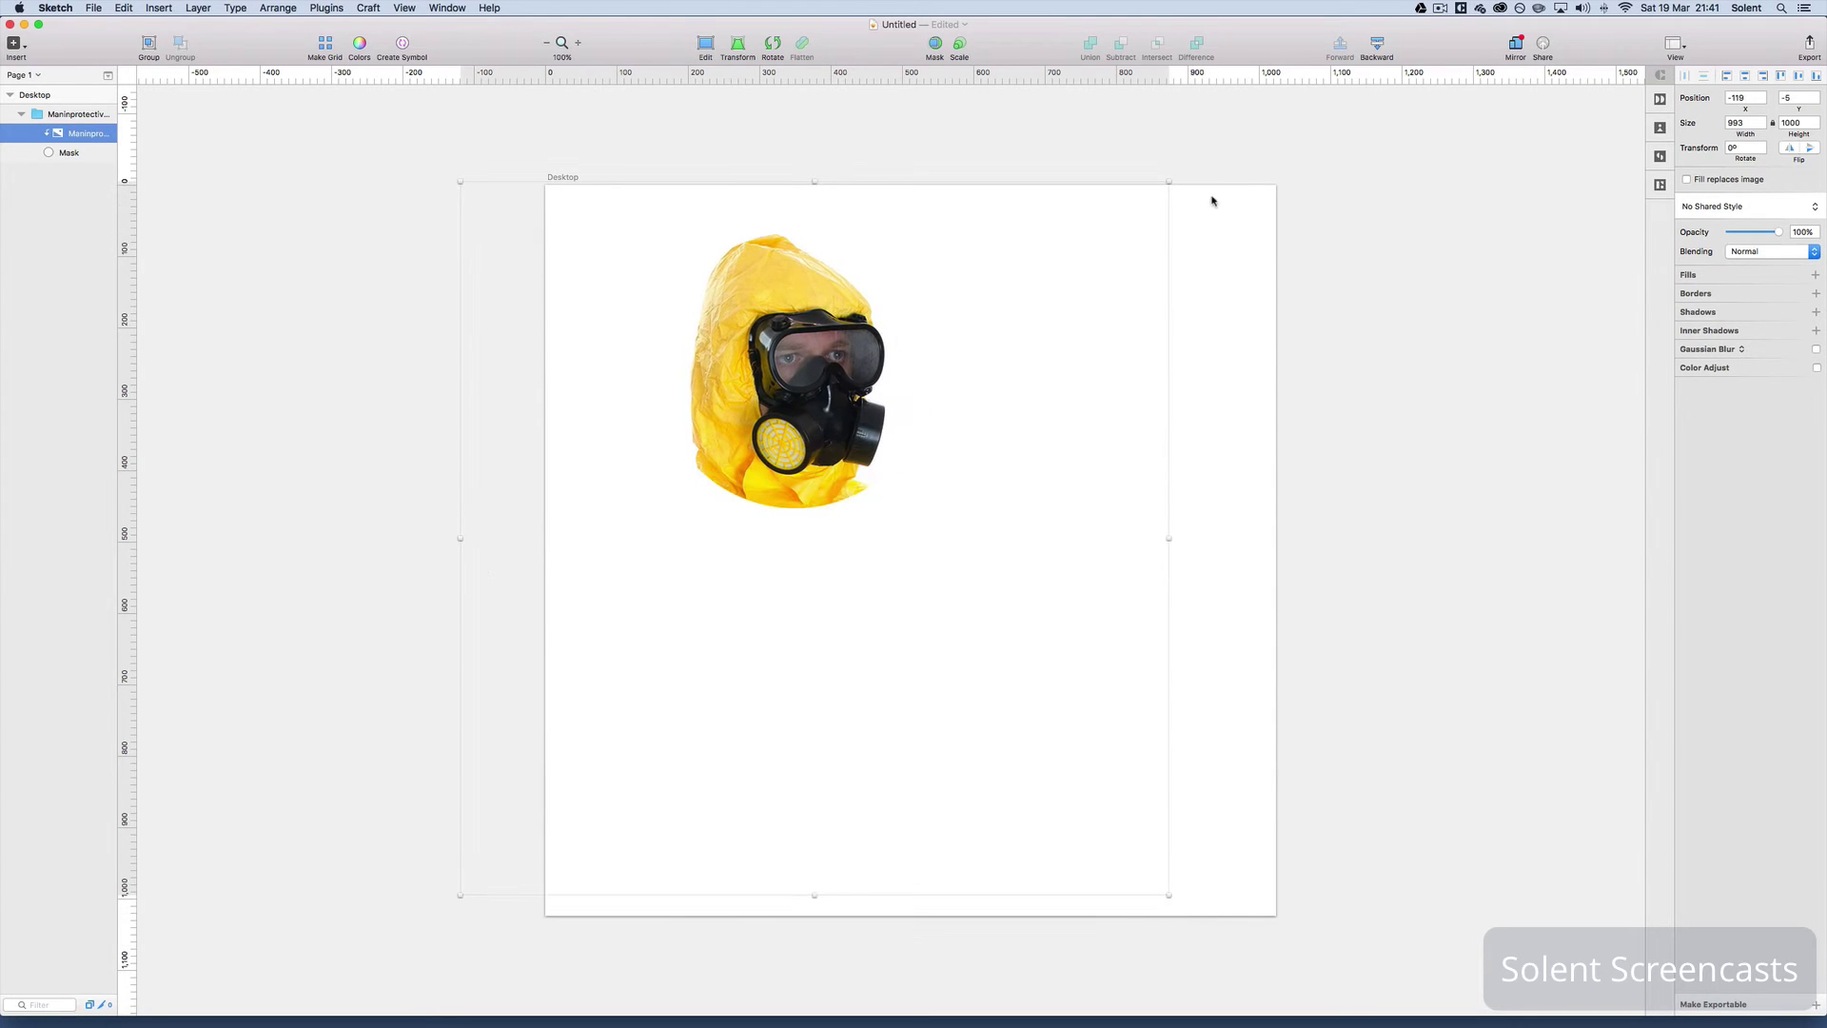
mouse_move(1168, 182)
left_mouse_down()
mouse_move(1081, 250)
mouse_move(1180, 158)
left_mouse_up()
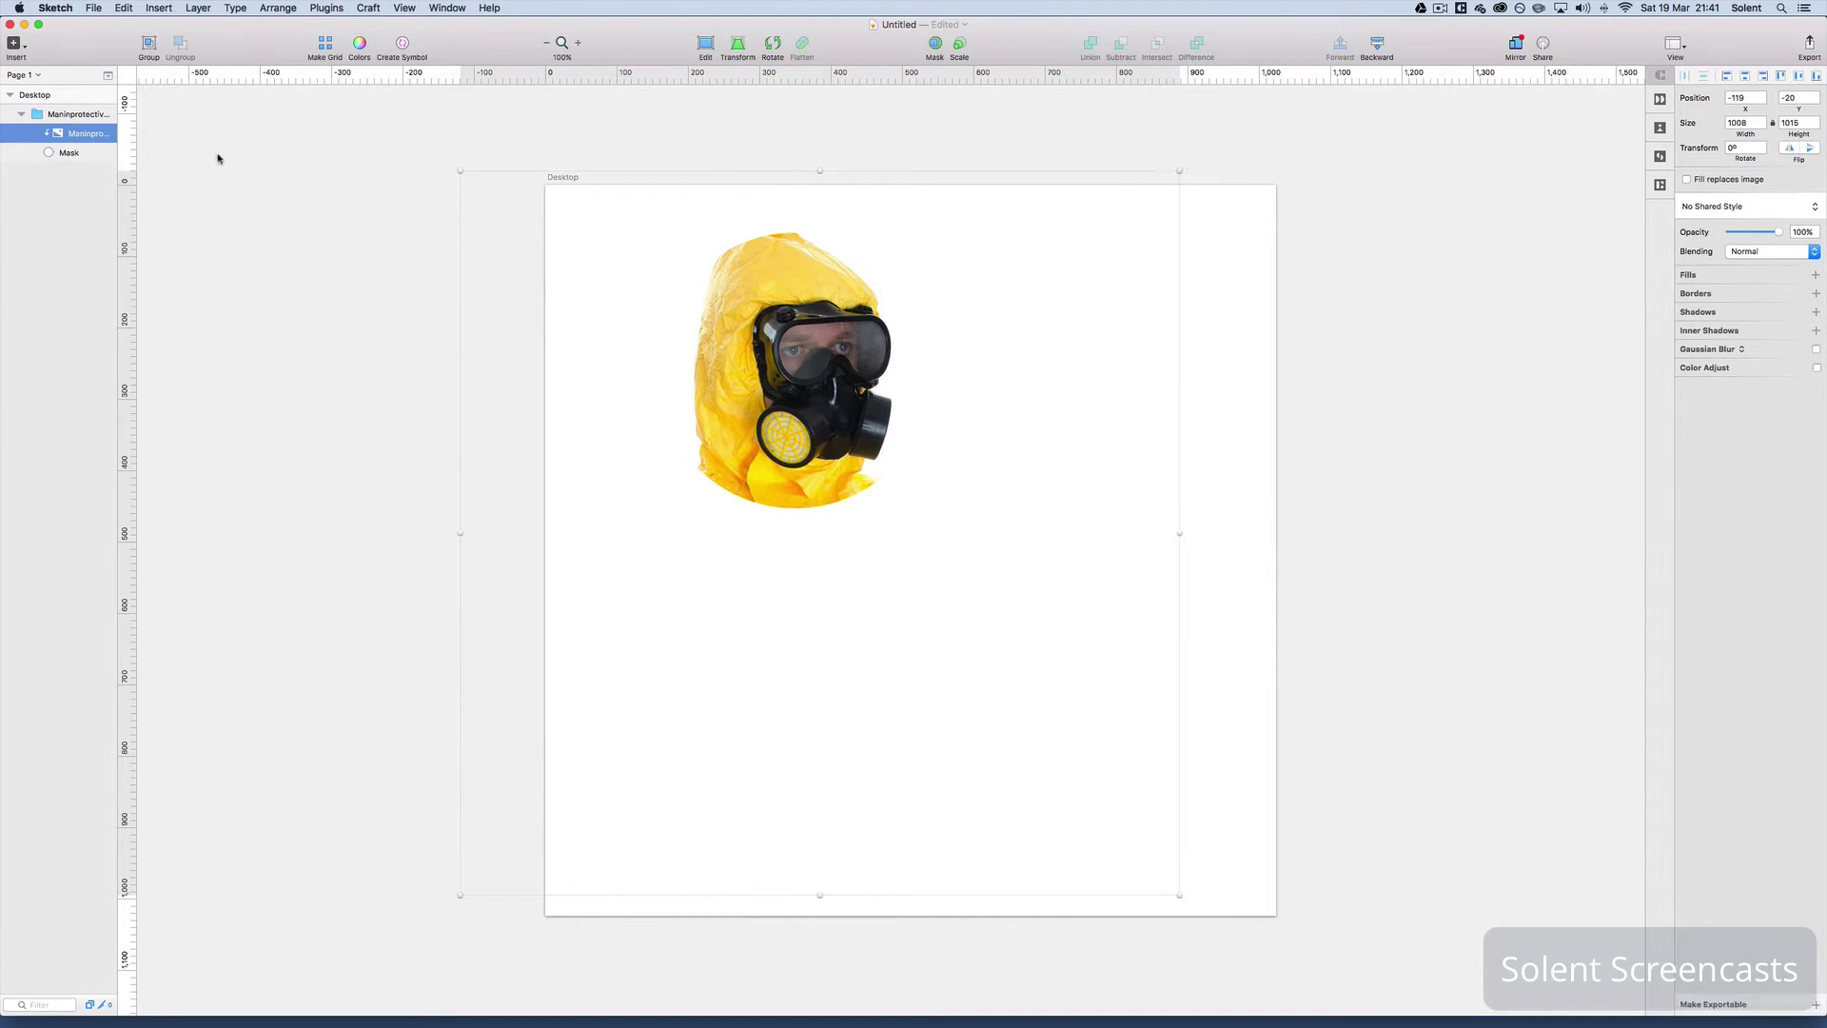
left_click(57, 155)
left_click(830, 419)
left_click_drag(830, 420, 817, 420)
left_click(18, 118)
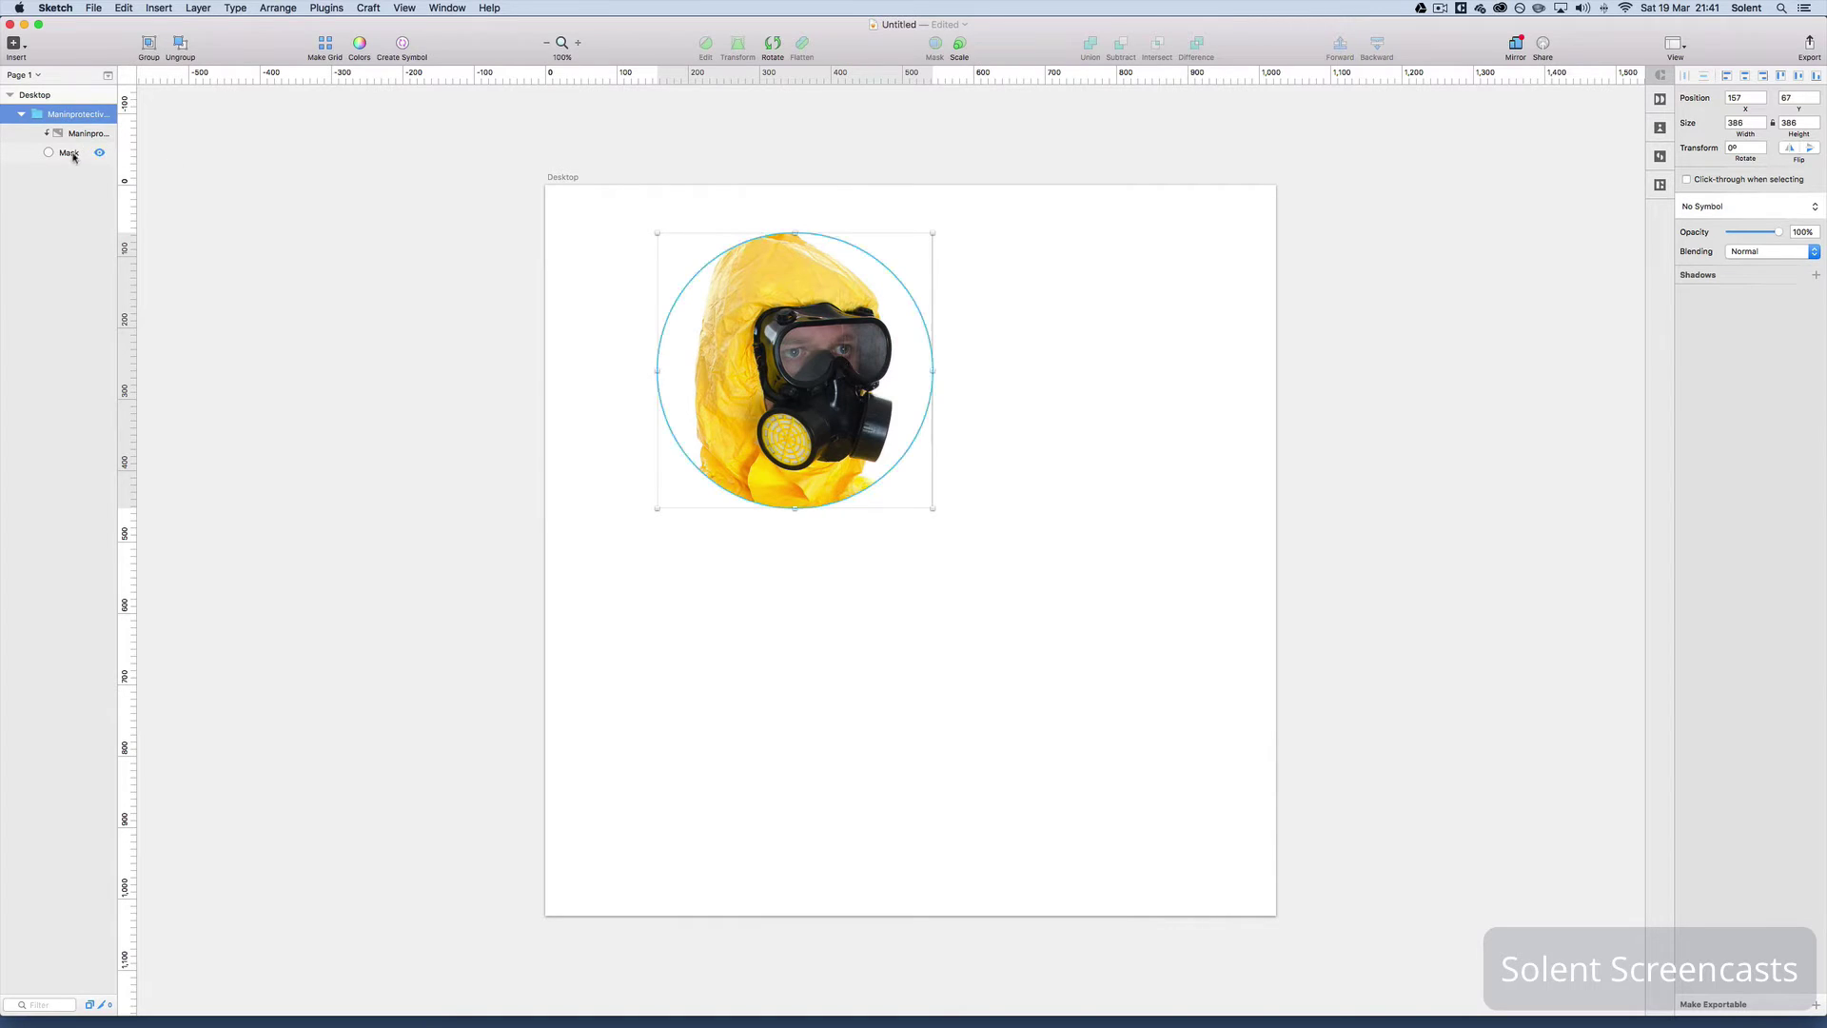
left_click(66, 153)
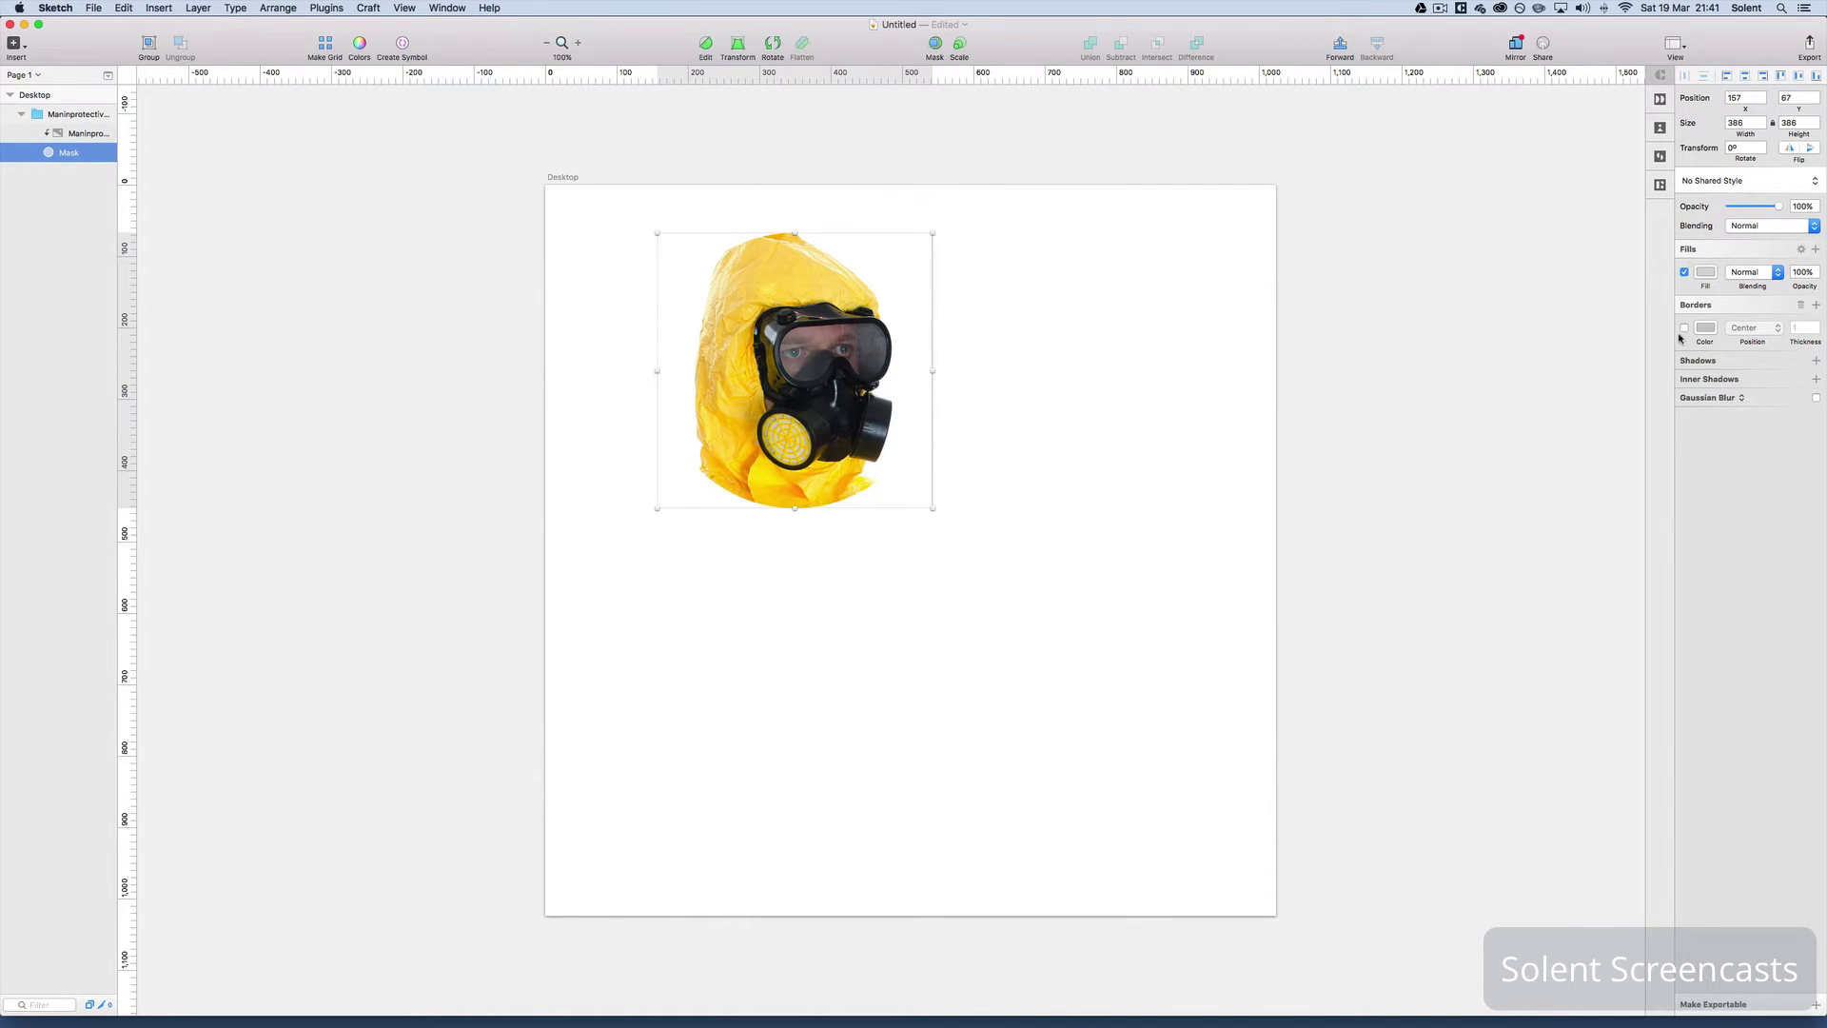
Give the circle mask a red border with thickness 9
left_click(1685, 328)
left_click(1711, 331)
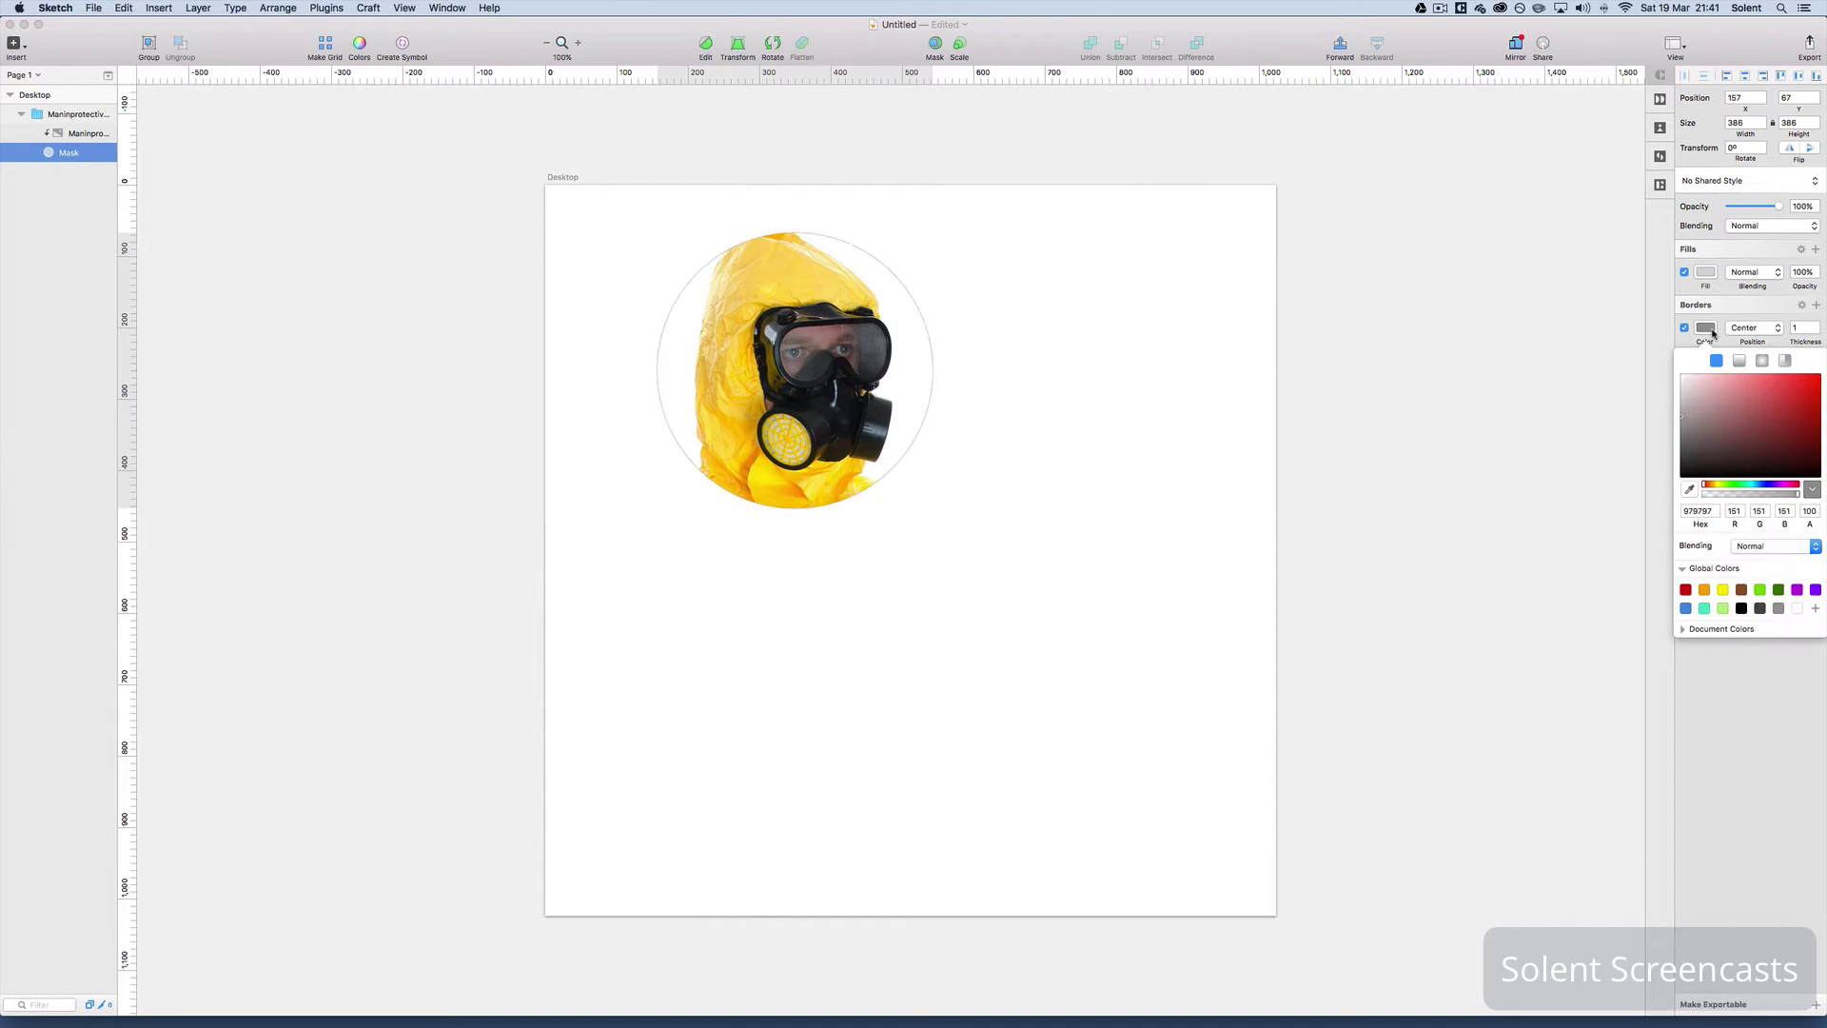
left_click(1798, 398)
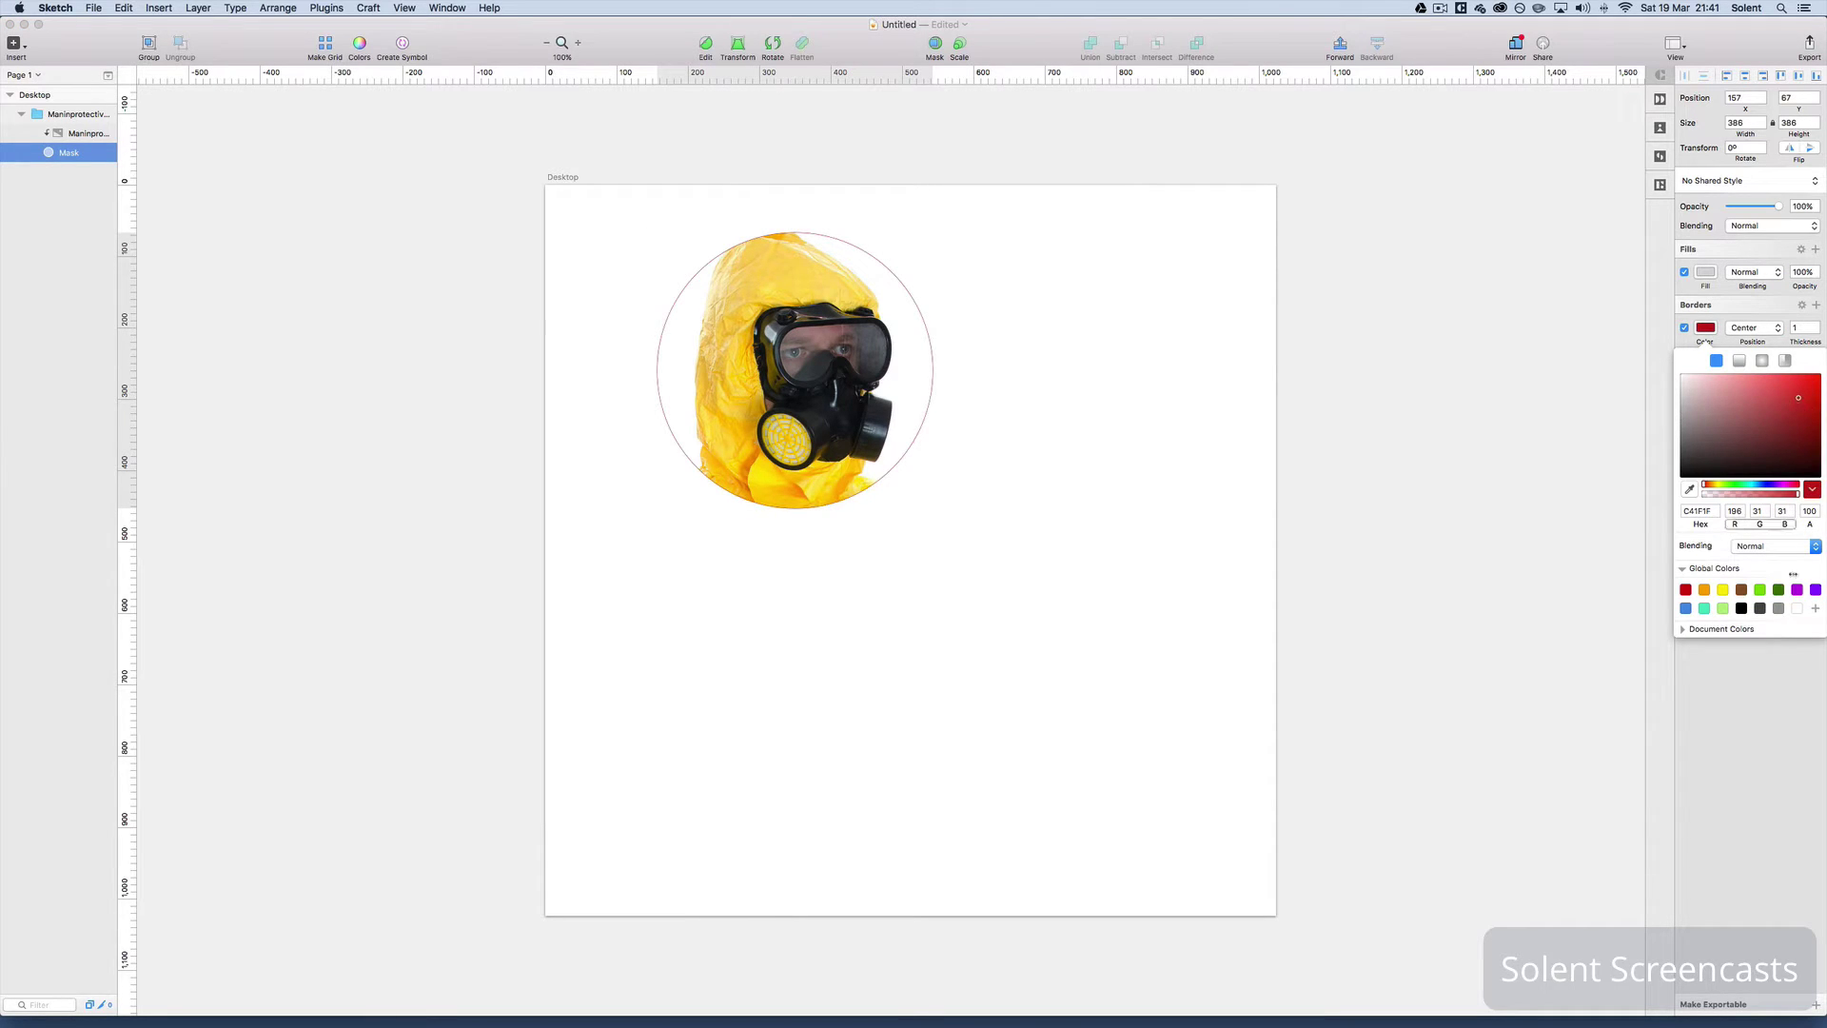
key("Escape")
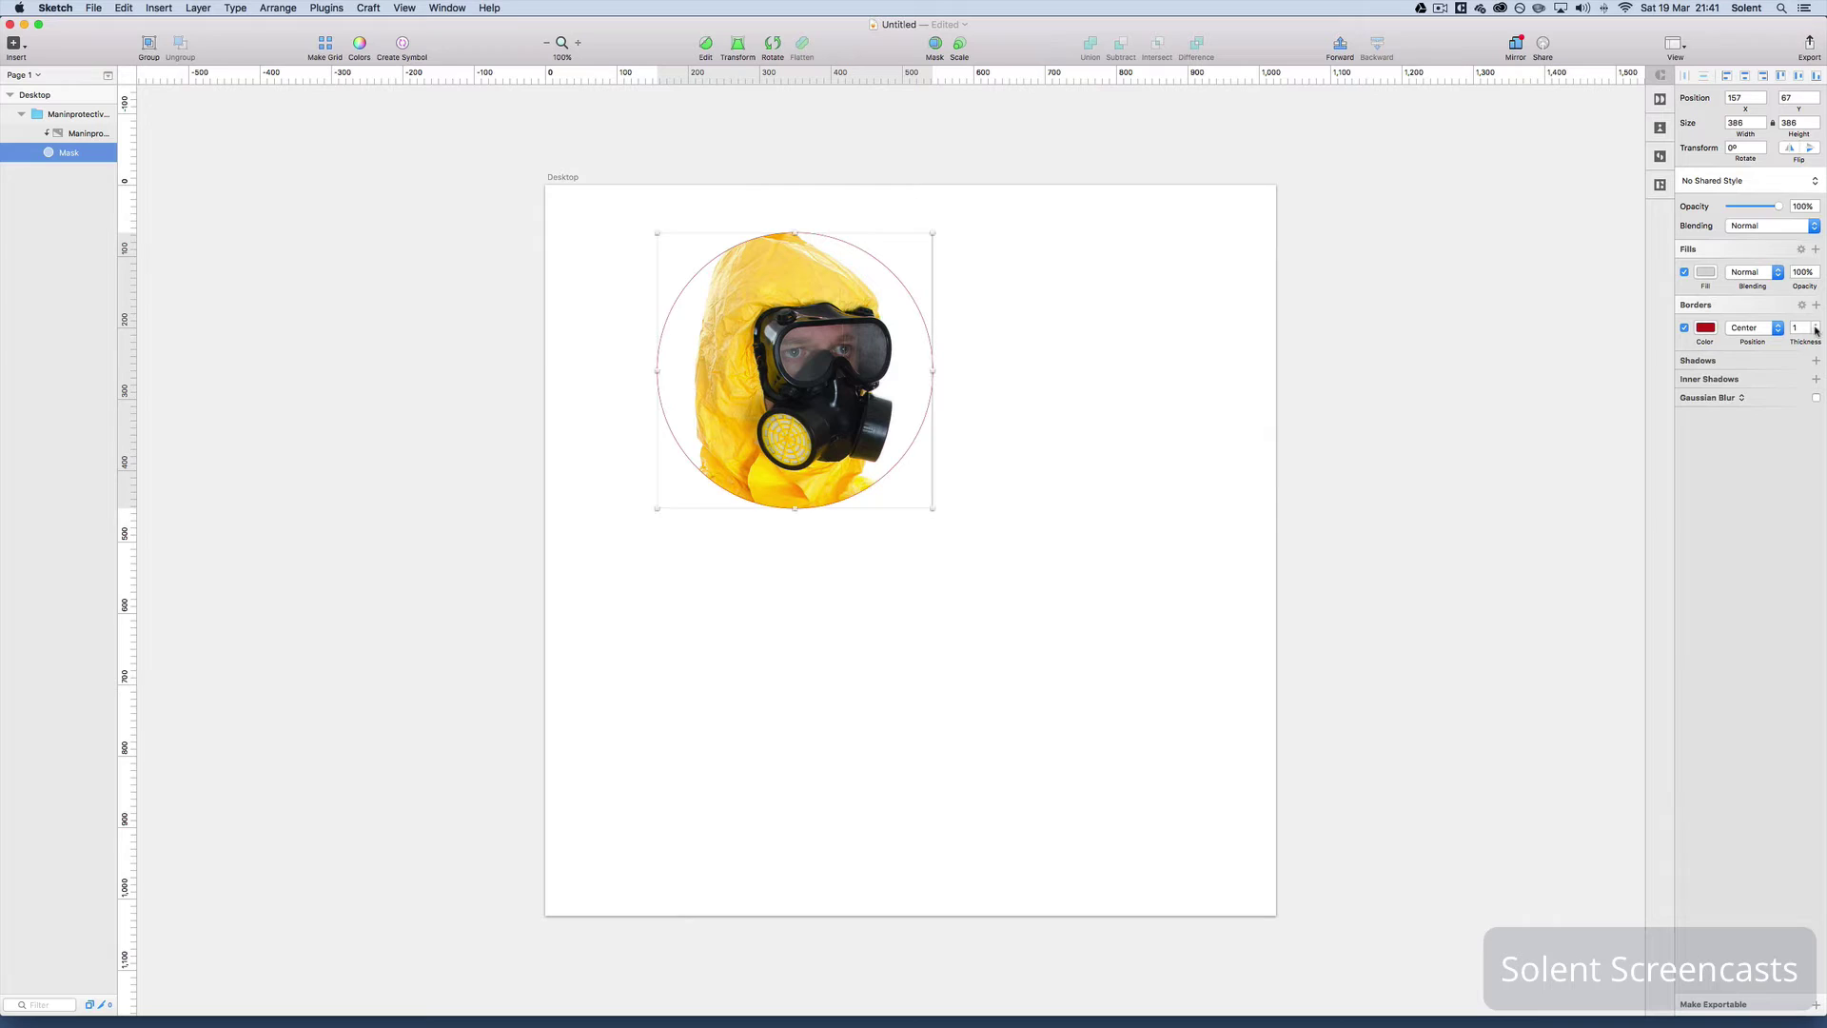
left_click(1816, 327)
left_click(1816, 326)
left_click(1816, 327)
left_click(1816, 327)
left_click(1816, 326)
left_click(1816, 326)
left_click(1816, 326)
left_click(1816, 327)
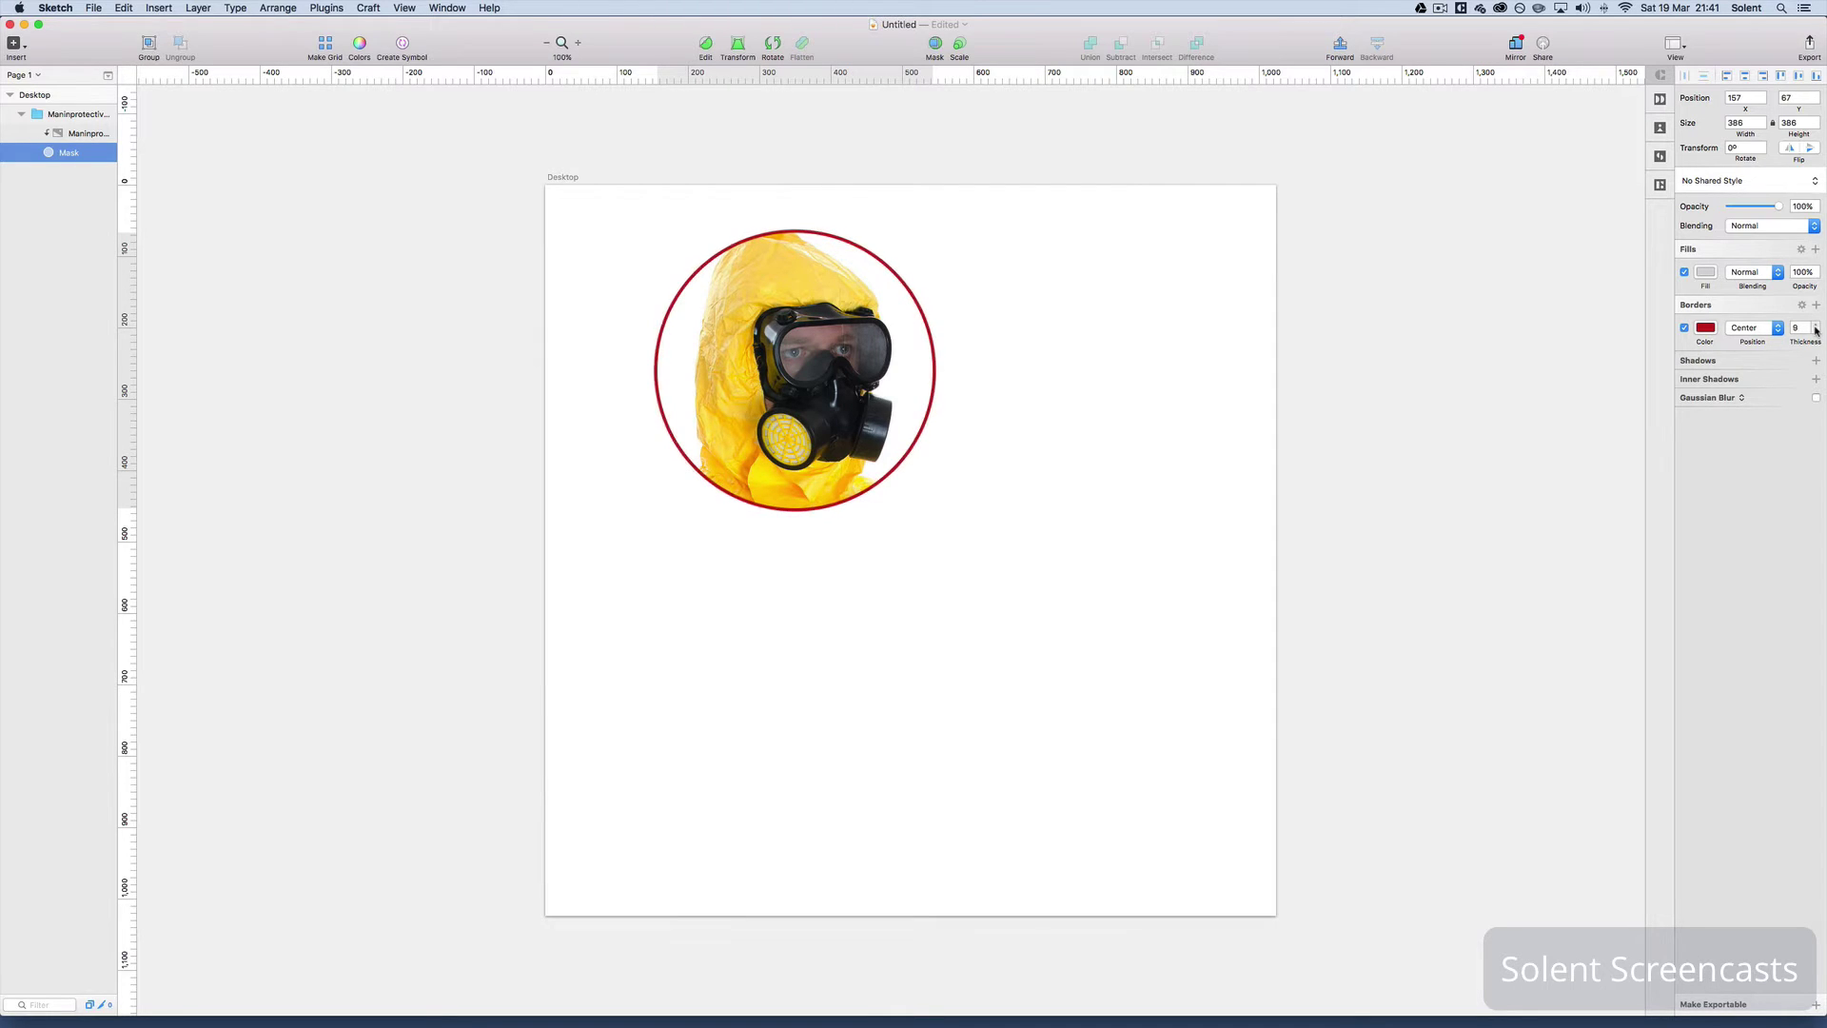
left_click(1815, 327)
left_click(1815, 327)
left_click(1816, 327)
left_click(1816, 326)
left_click(1815, 327)
left_click(1815, 326)
left_click(1816, 327)
left_click(1816, 327)
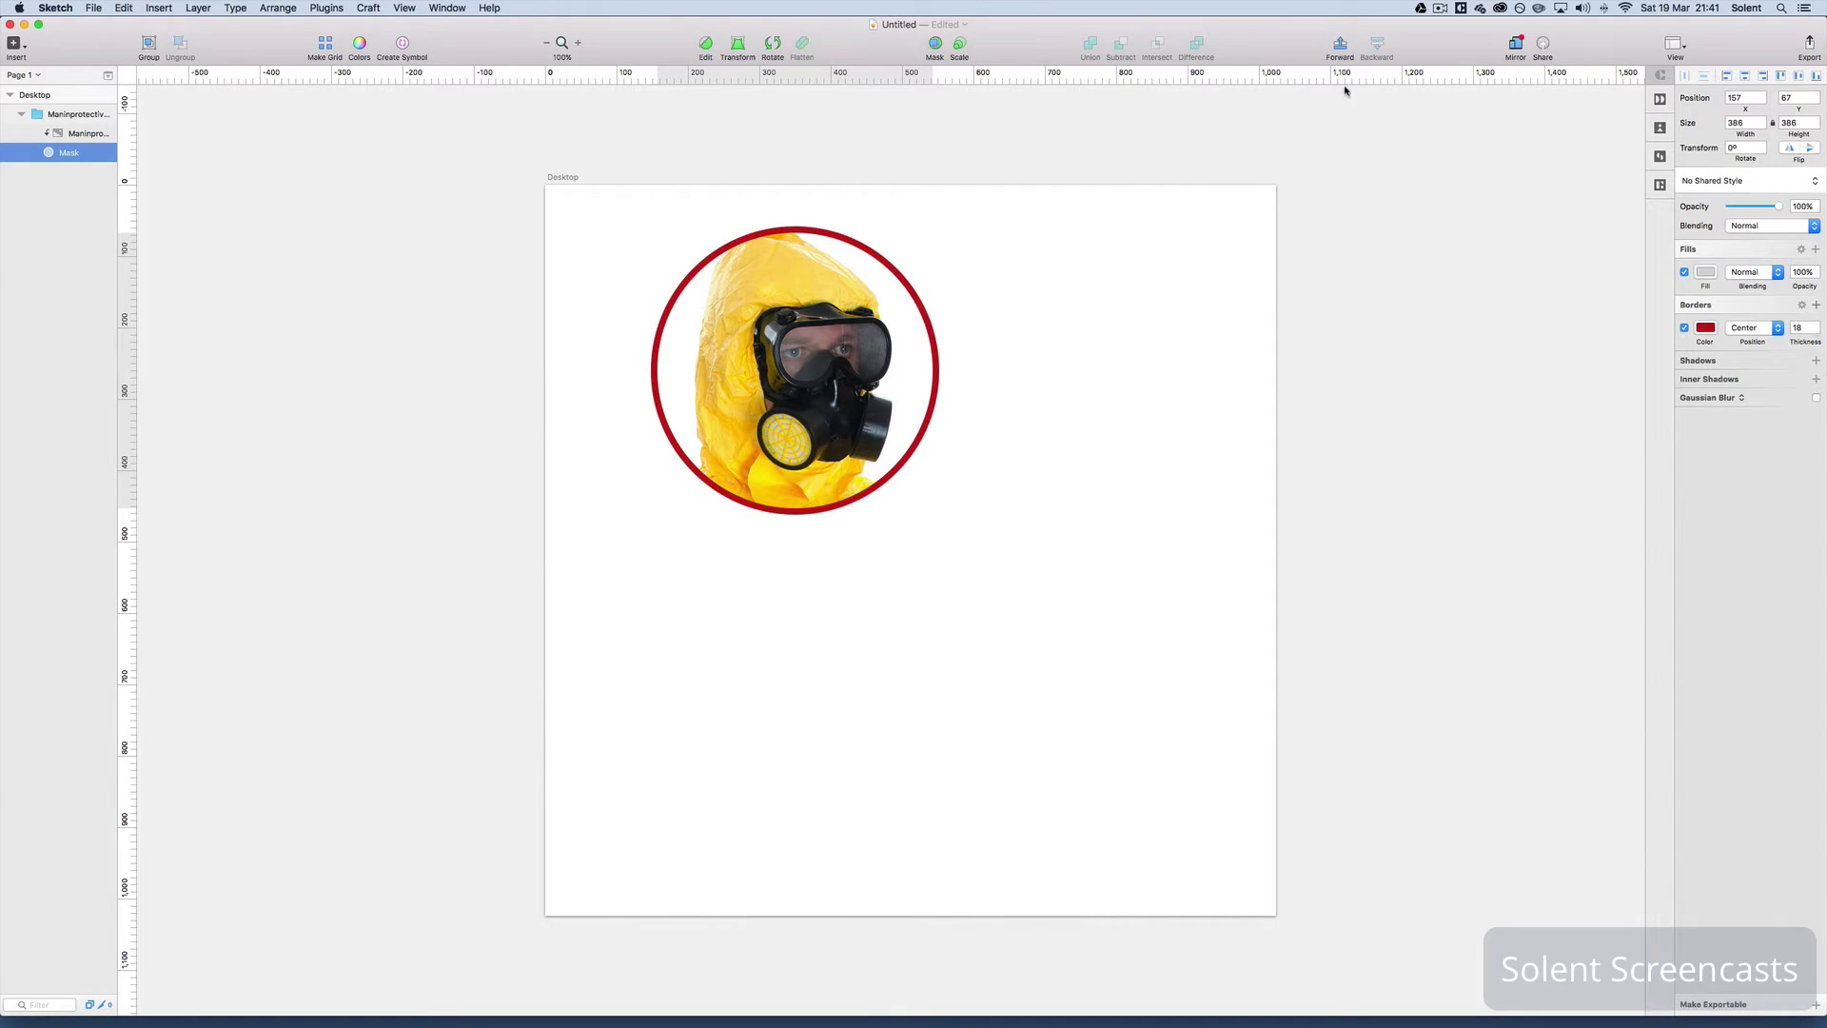
Shrink the masked circle group to 249×249 near the artboard's top-left
left_click(45, 117)
left_click_drag(853, 376, 778, 365)
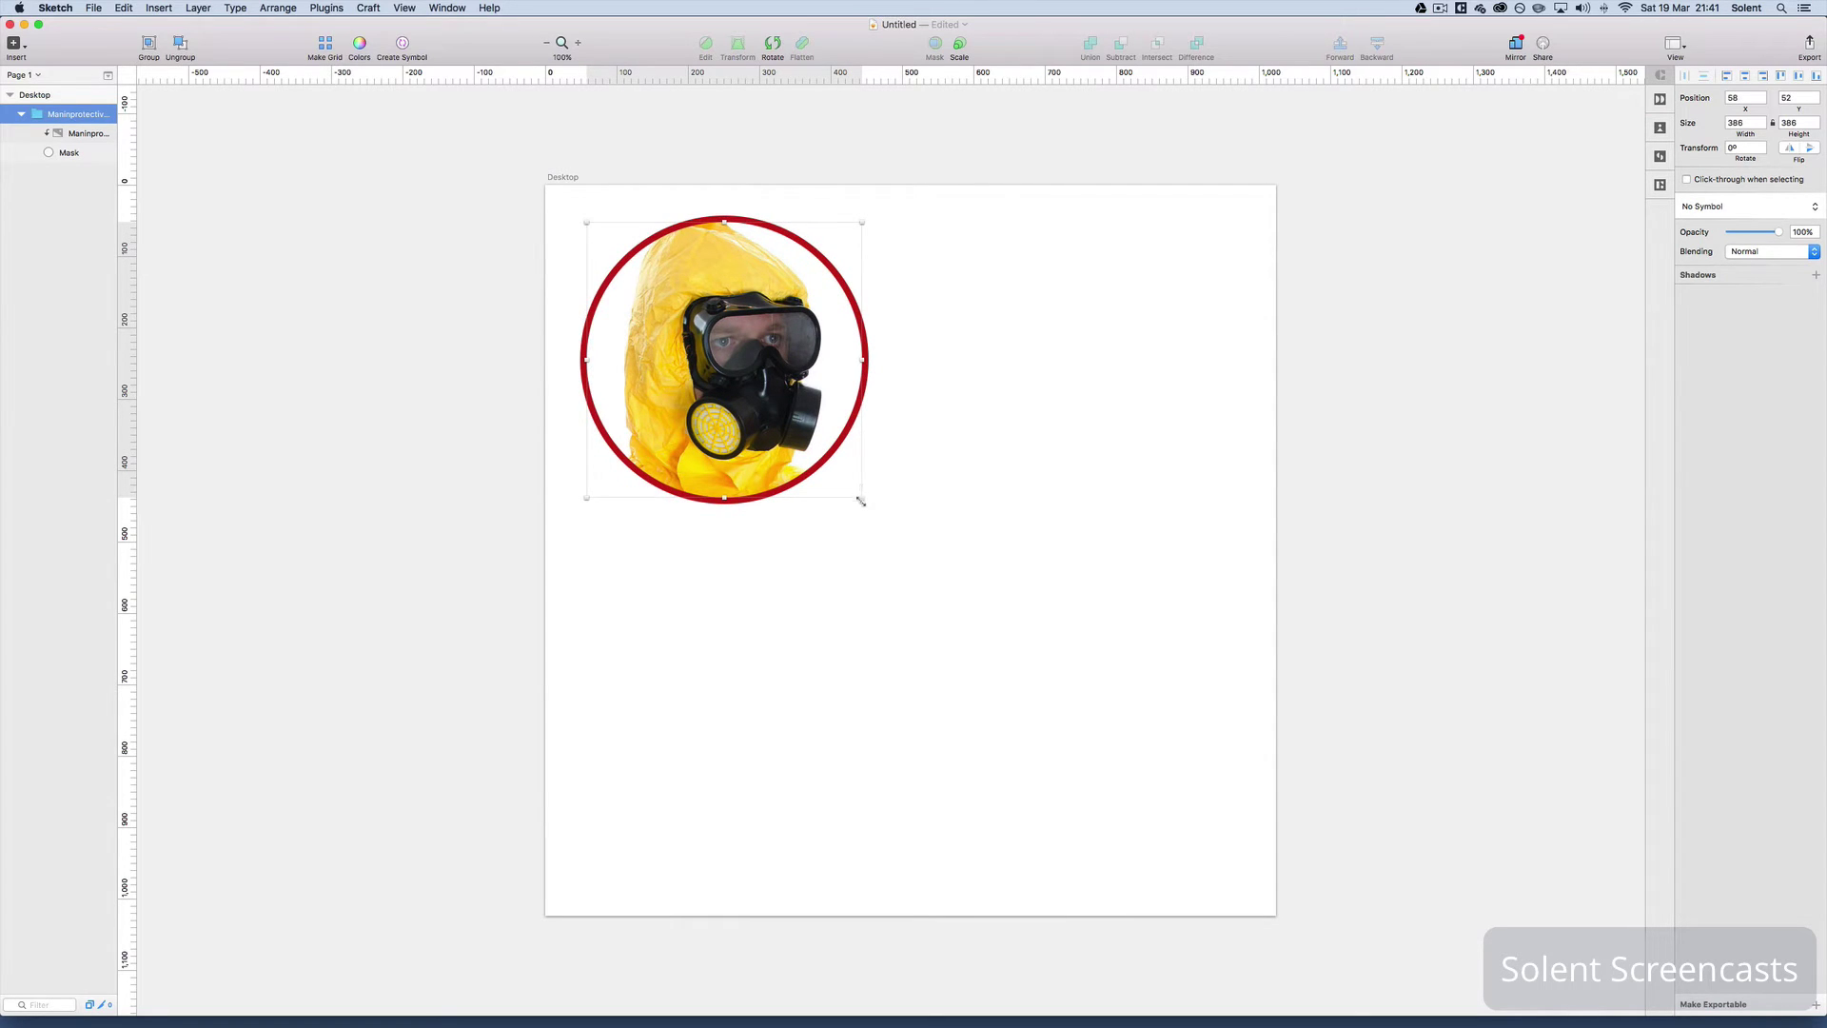
left_click_drag(861, 500, 831, 412)
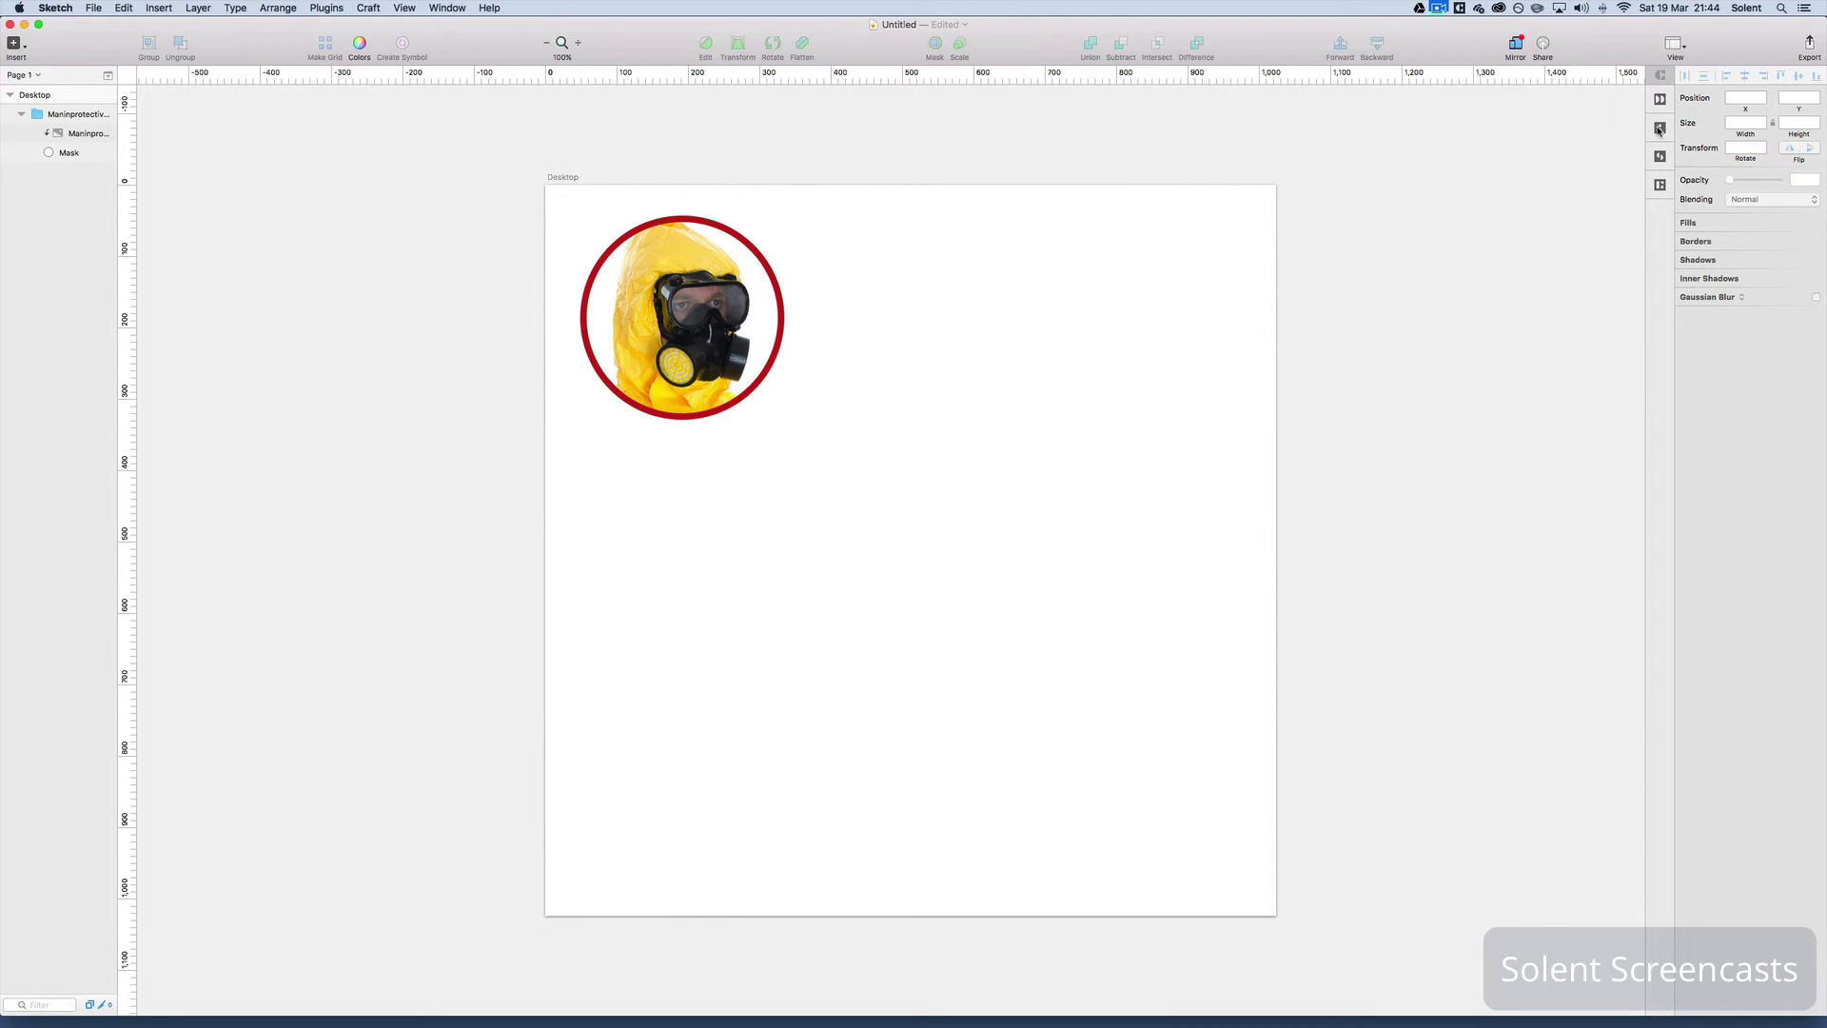
Set the Photos plugin panel to Unsplash with the Cats category
left_click(1659, 129)
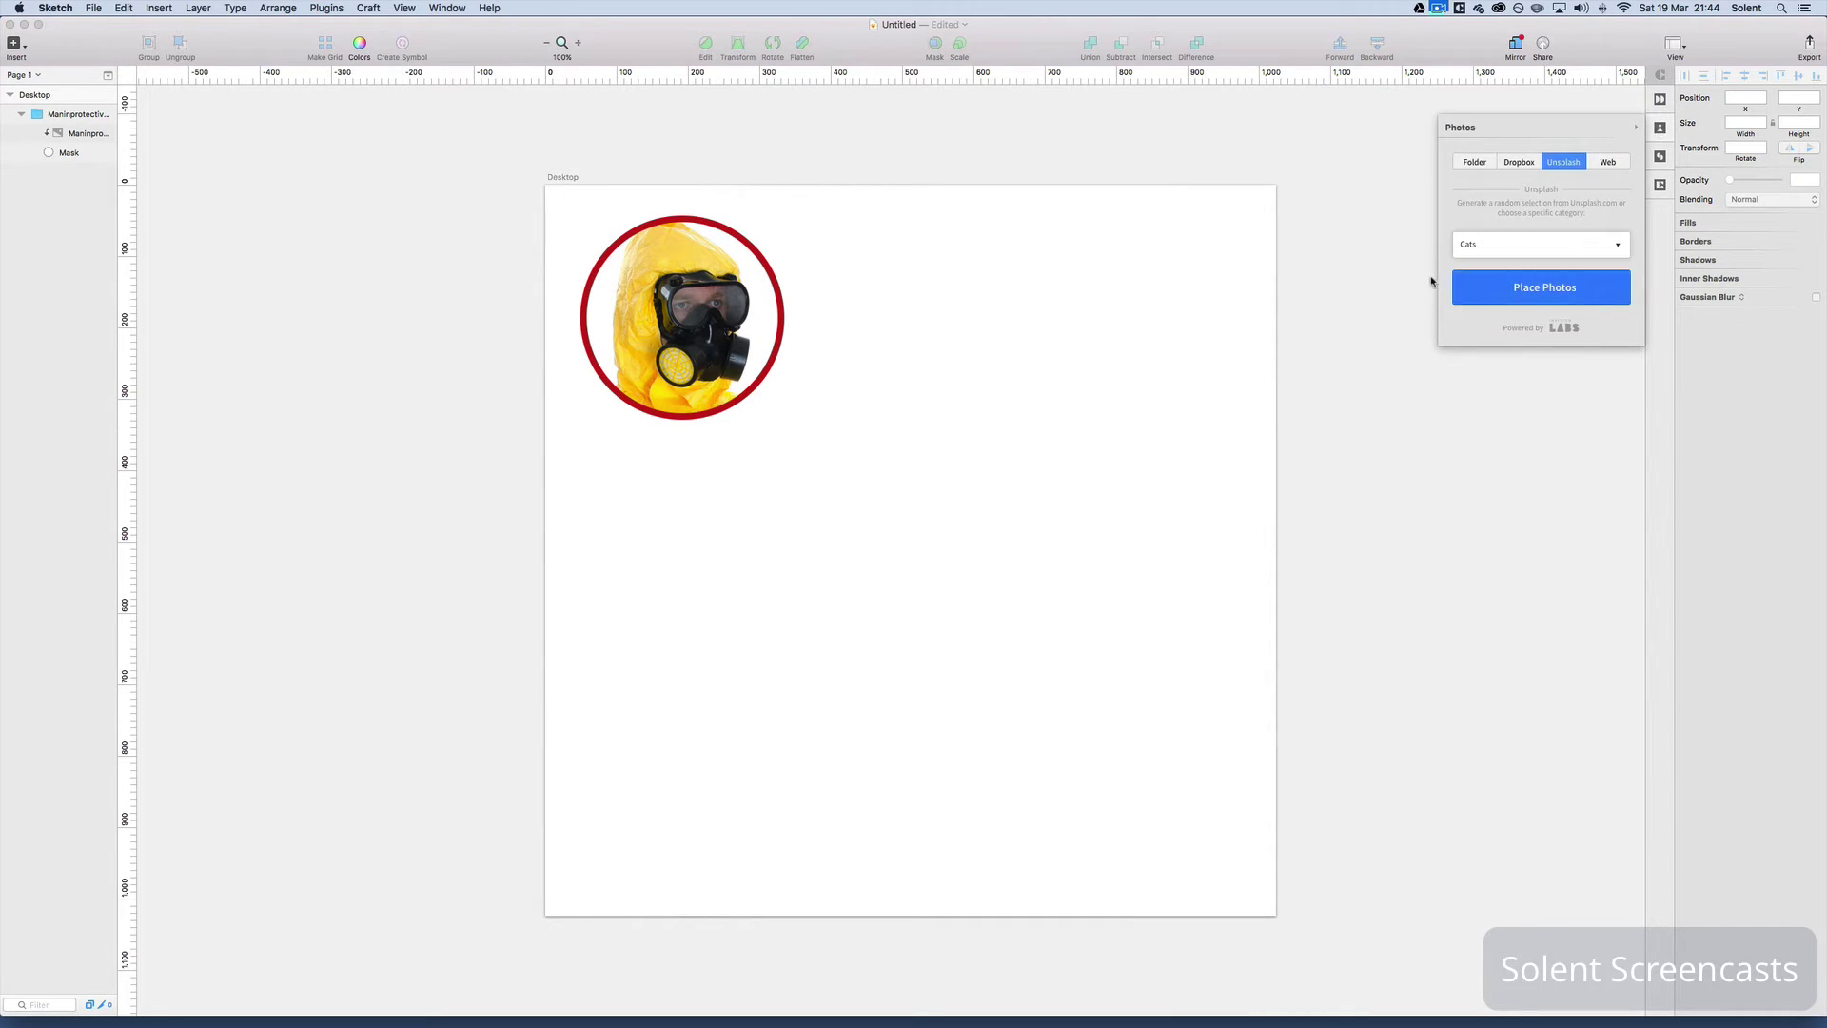
left_click(1561, 244)
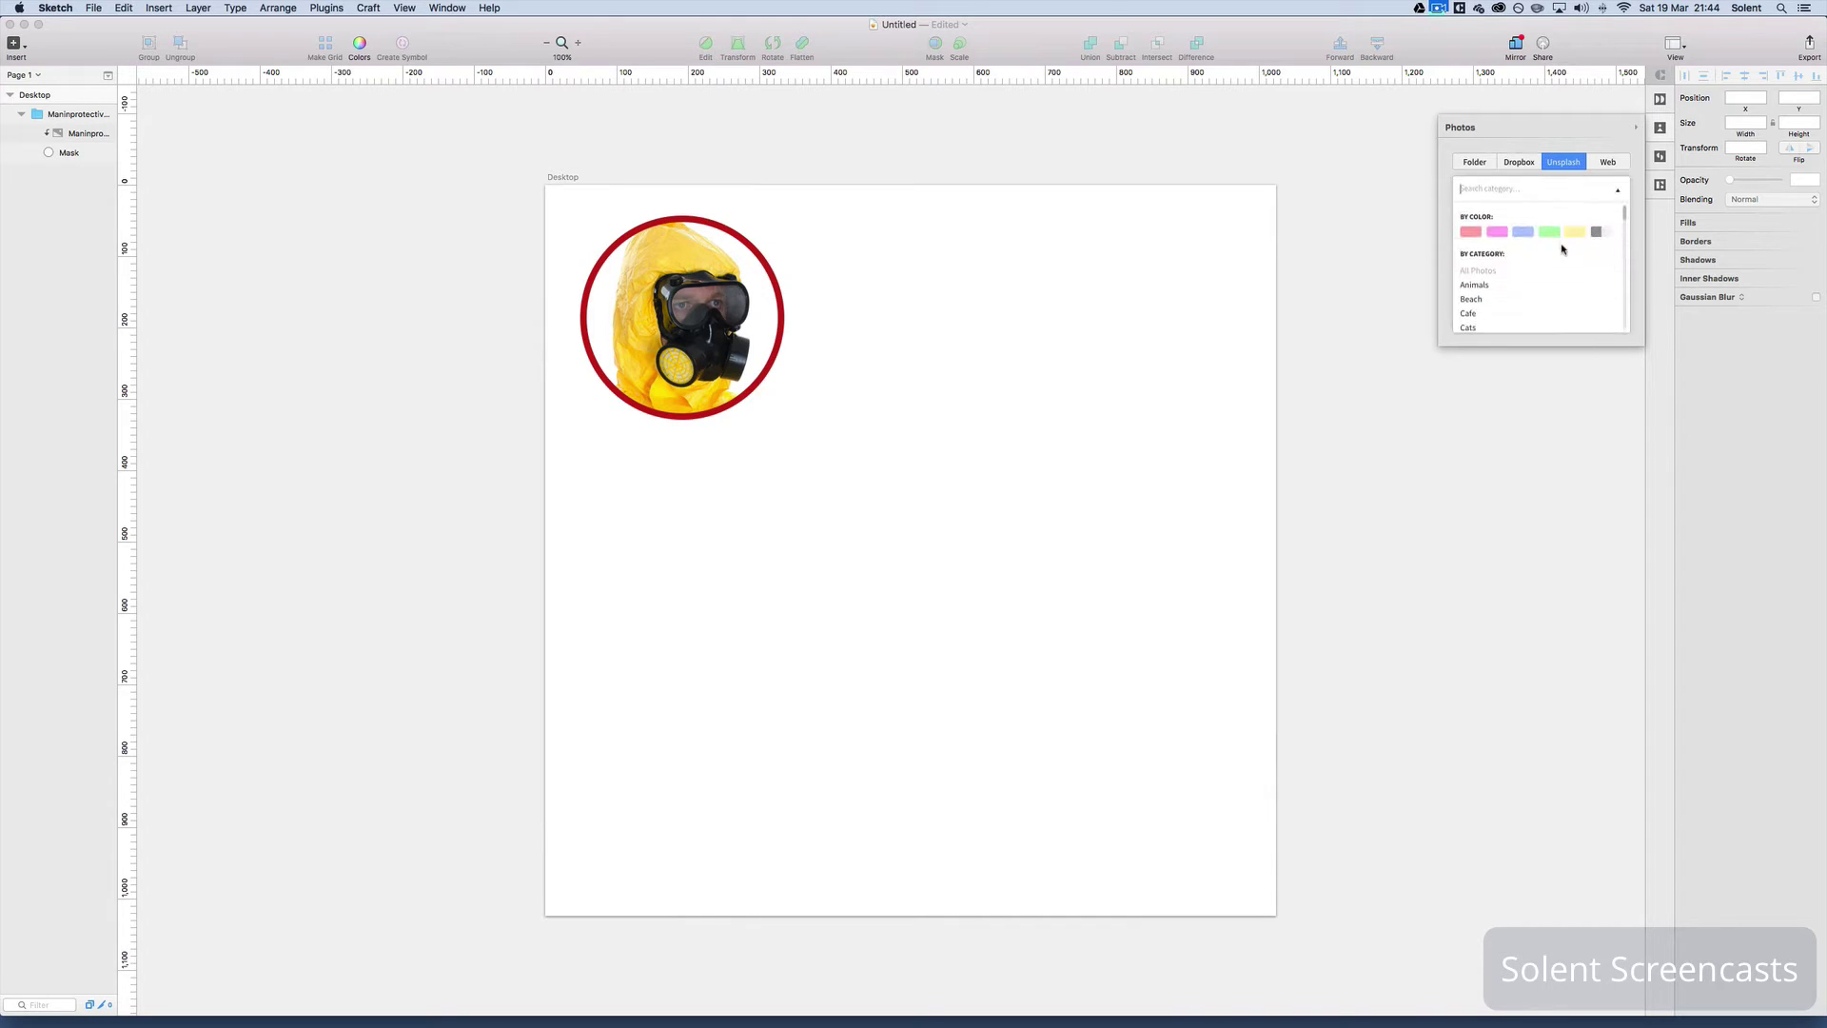
left_click(1485, 328)
Try placing a cat photo into the masked group, dismissing the groups-not-supported alerts
left_click(1506, 283)
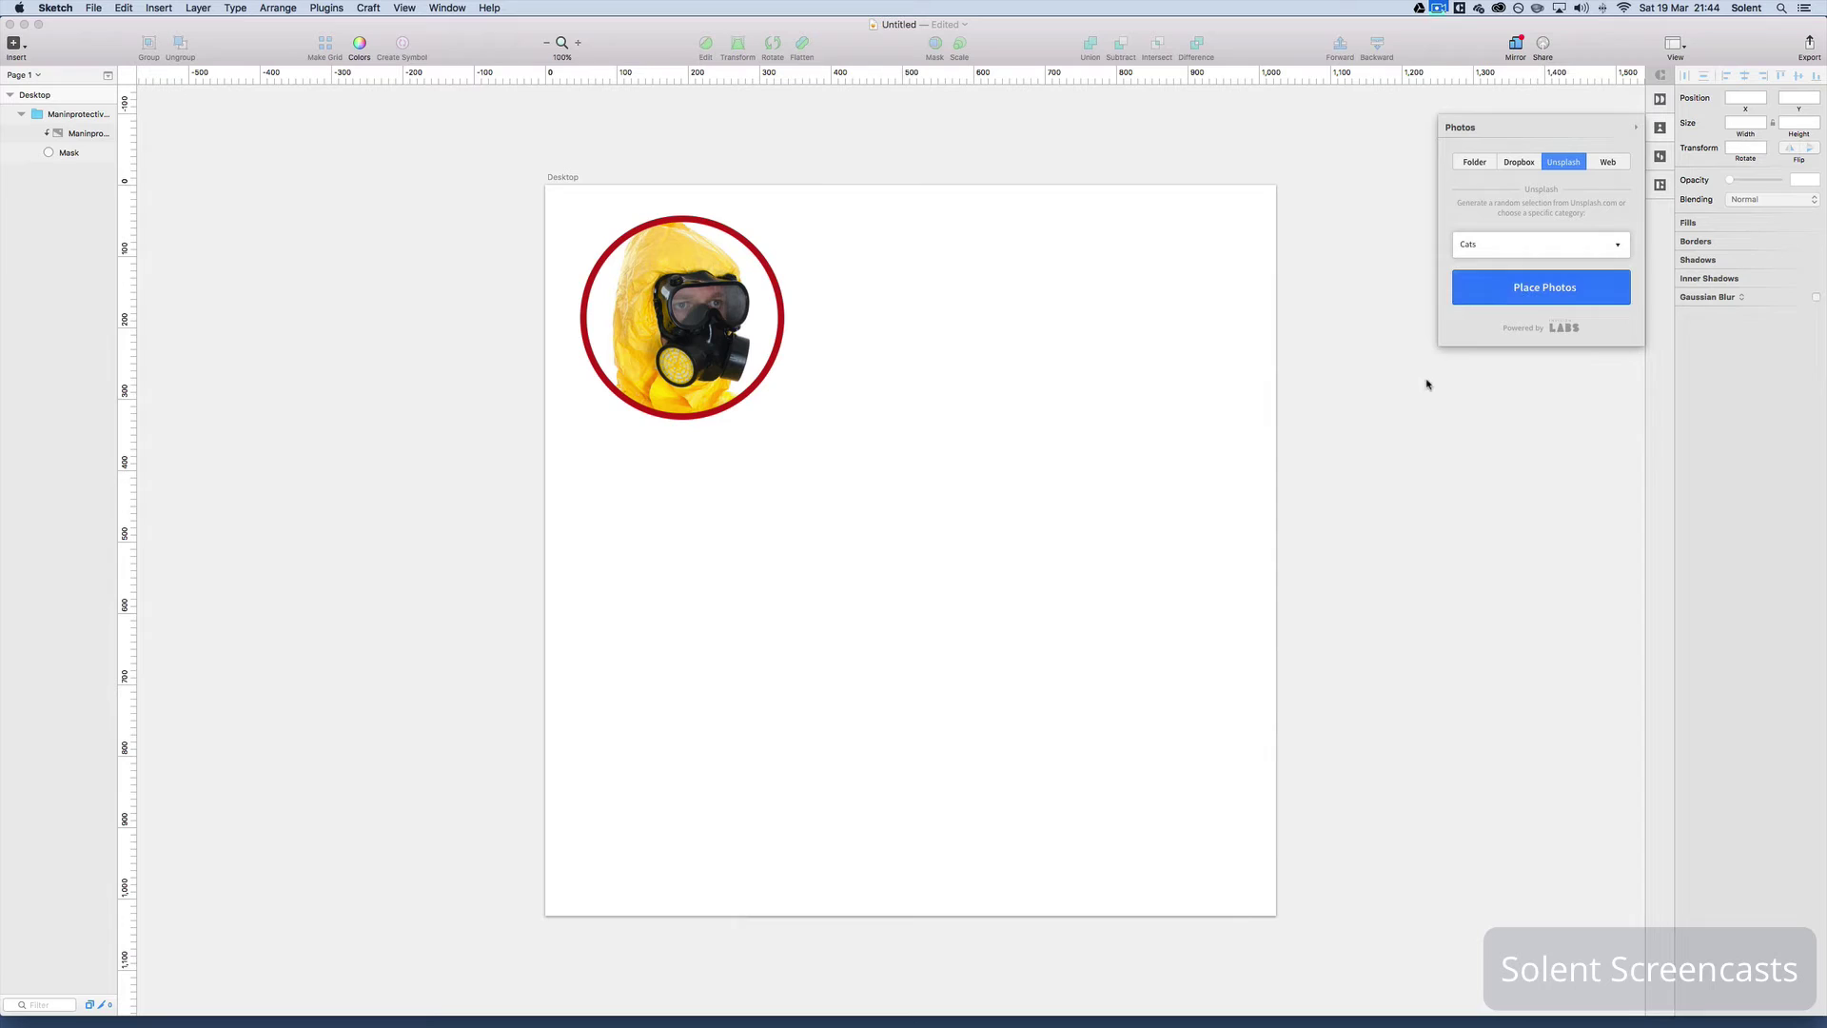
left_click(1490, 290)
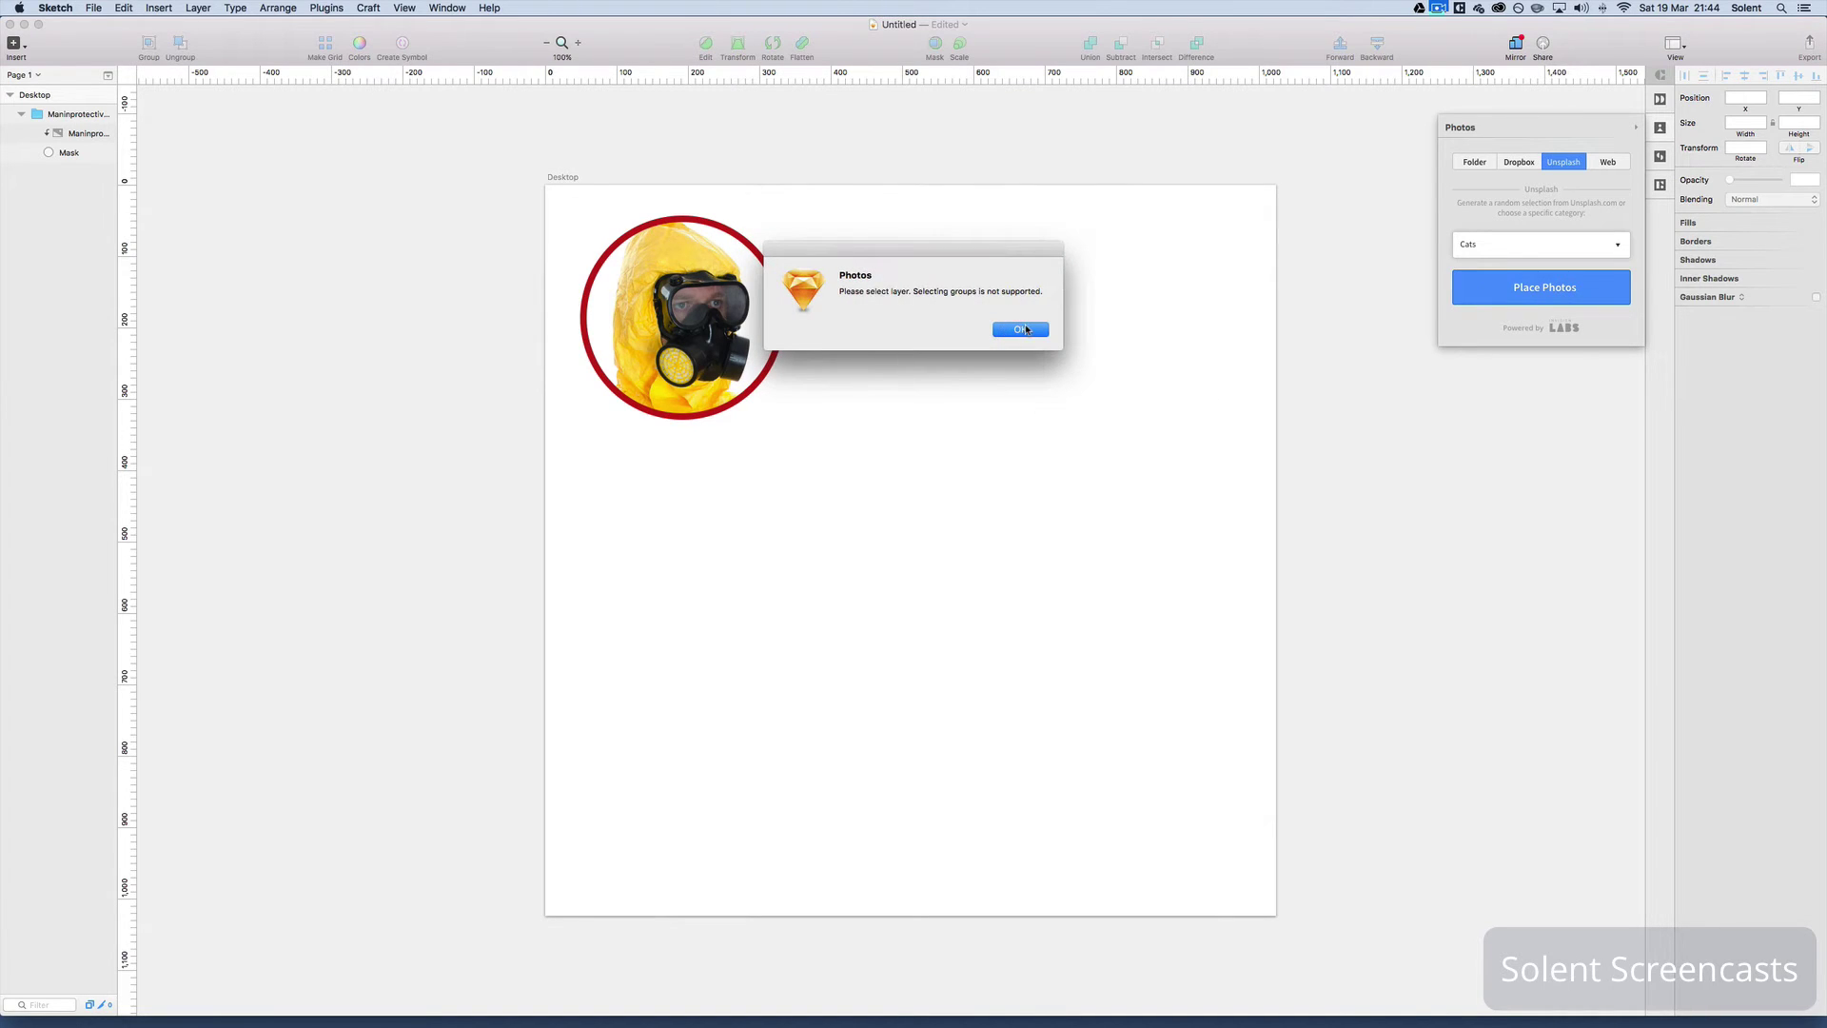
left_click(1022, 329)
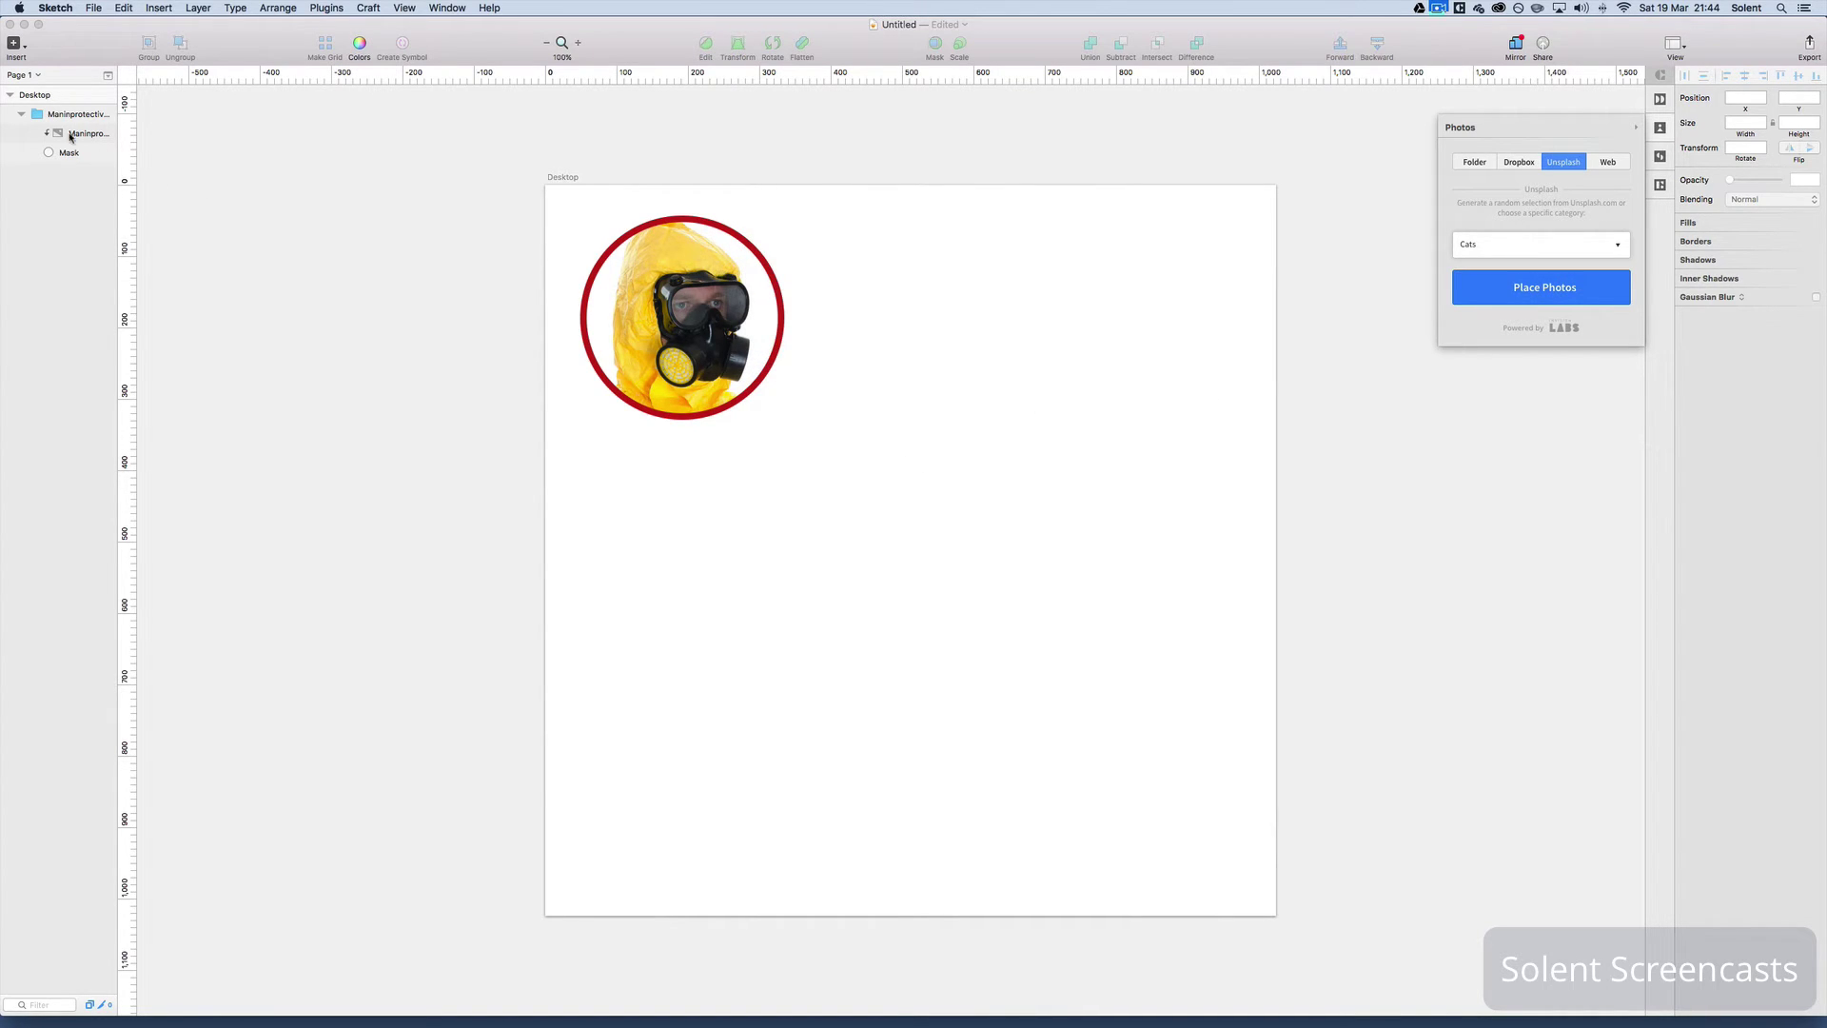
left_click(38, 115)
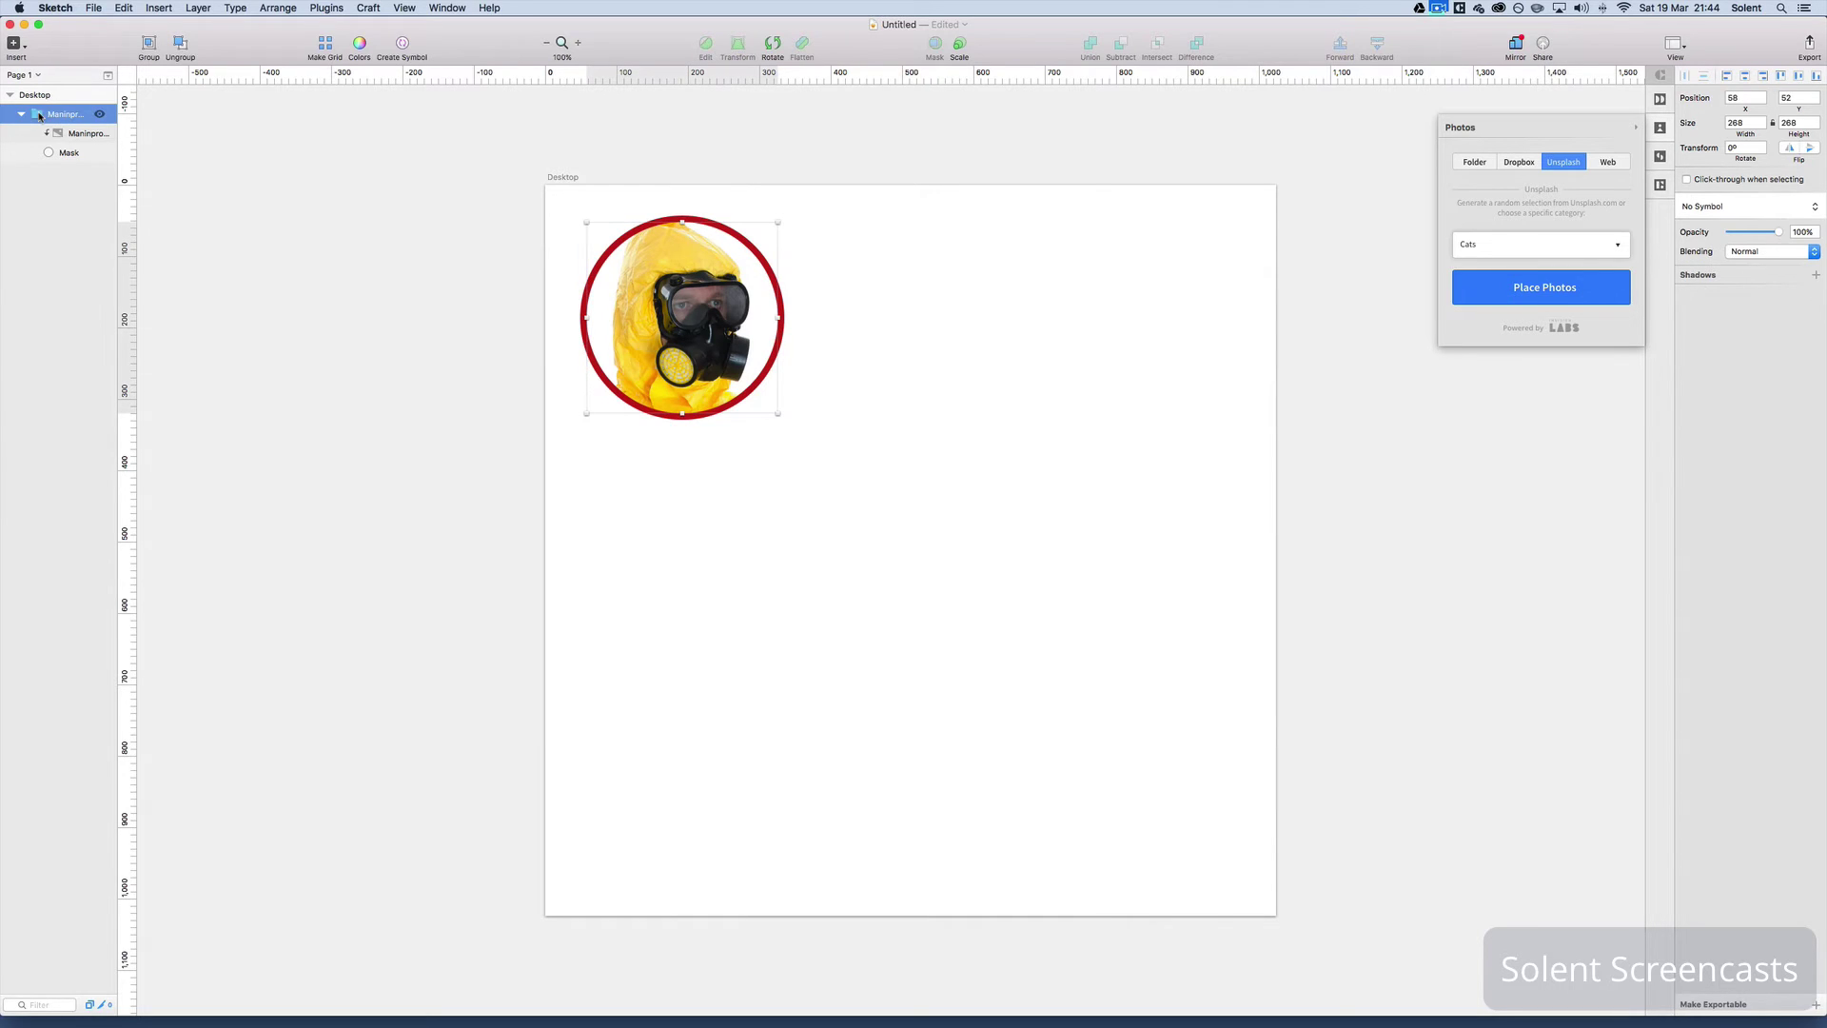
left_click(1478, 276)
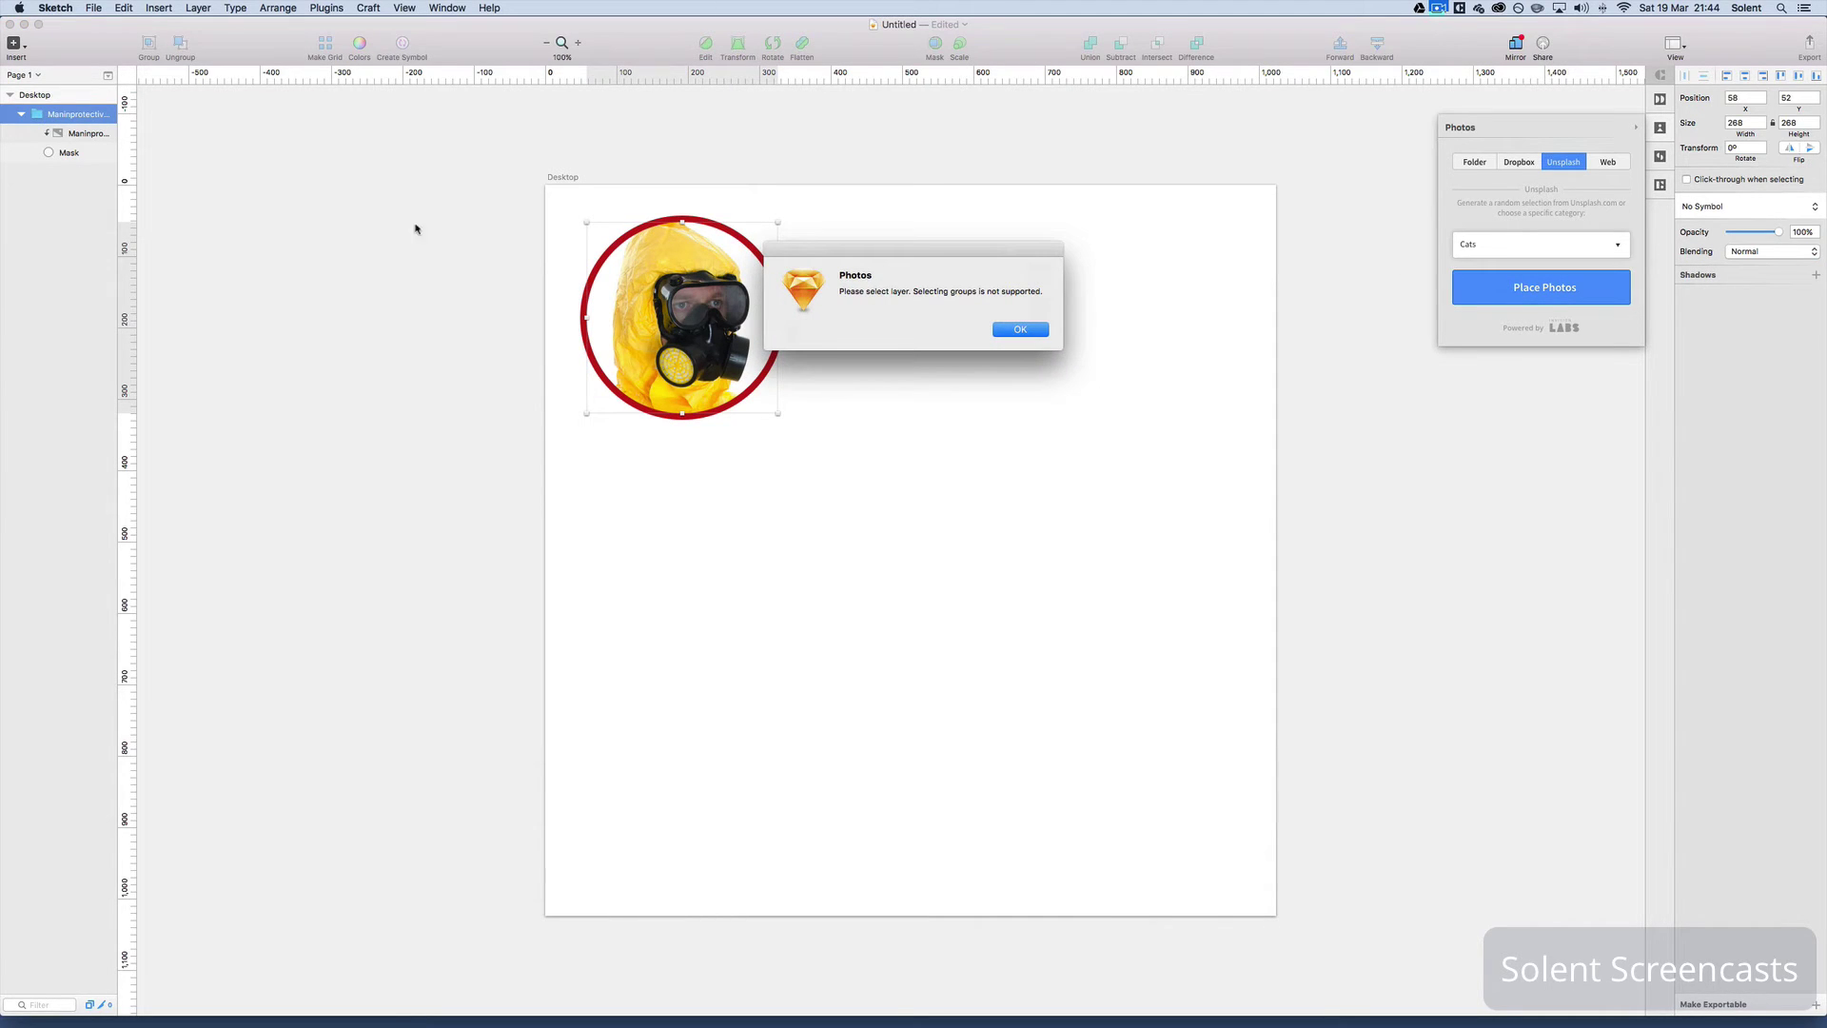
left_click(1007, 328)
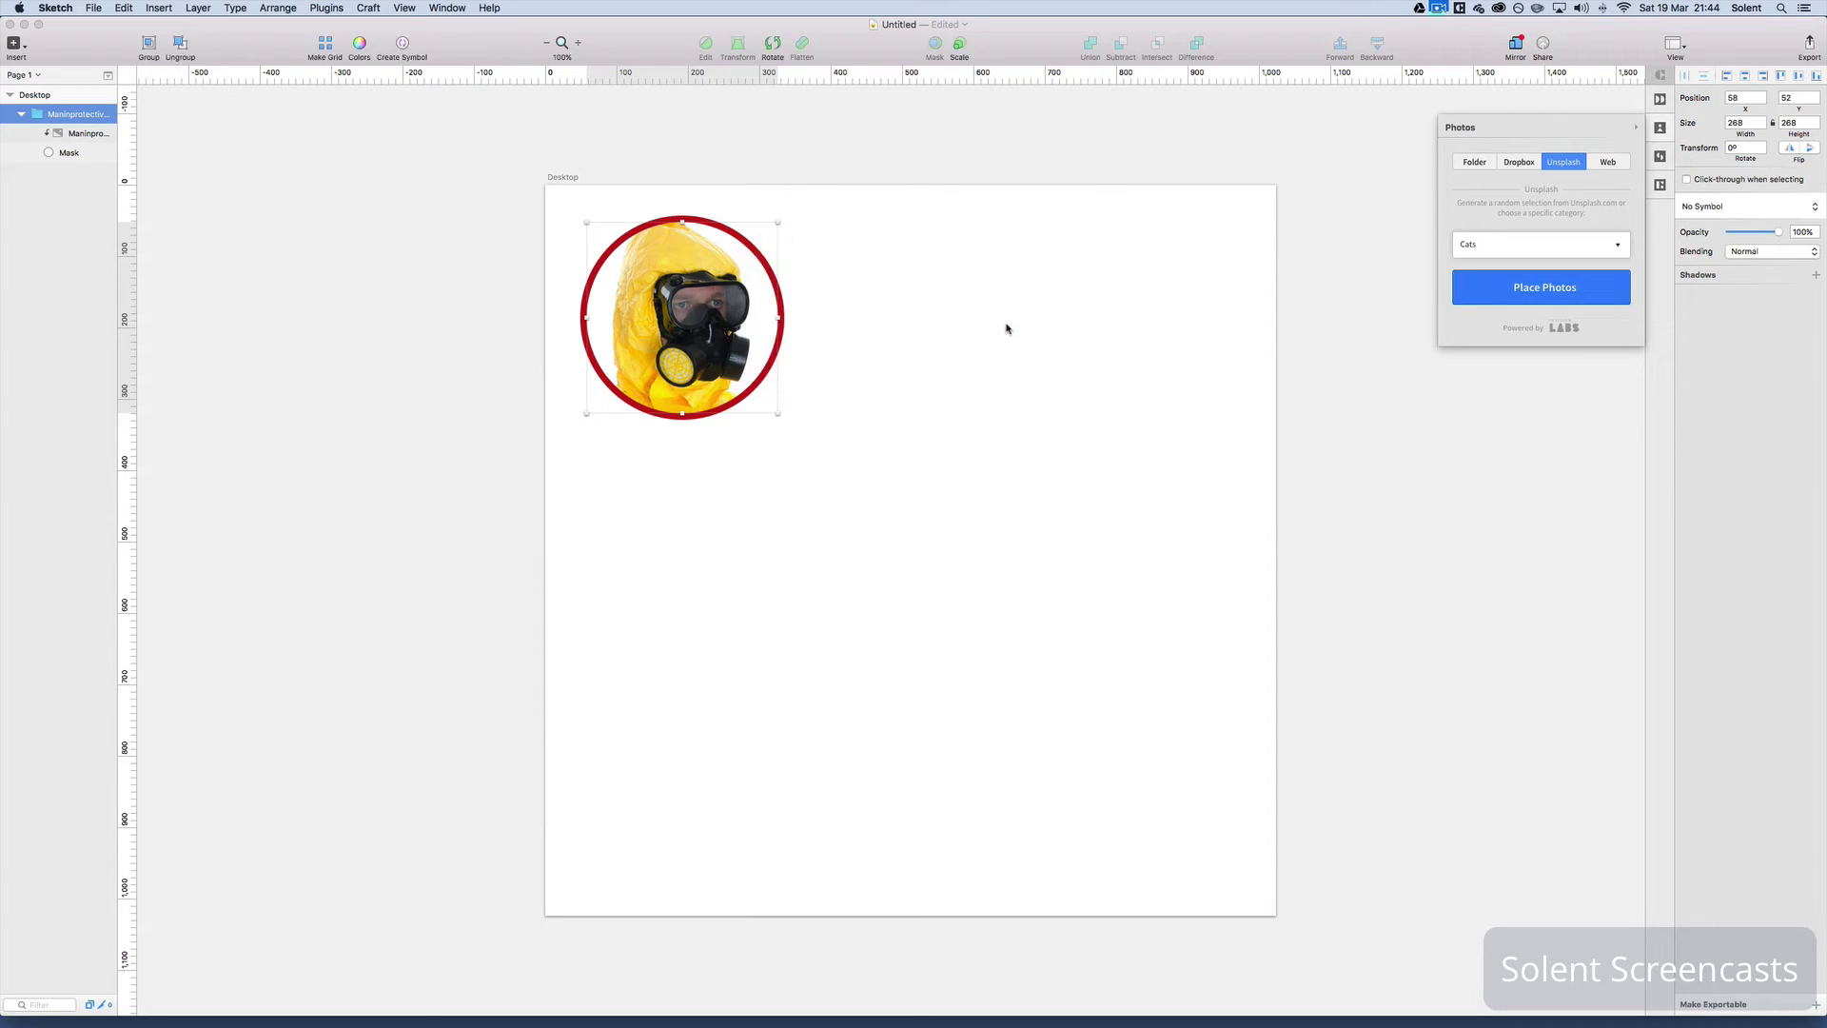
Draw a 484×411 rectangle right of the circle, fill it with an Unsplash calico cat, nudge left
left_click(23, 50)
mouse_move(70, 107)
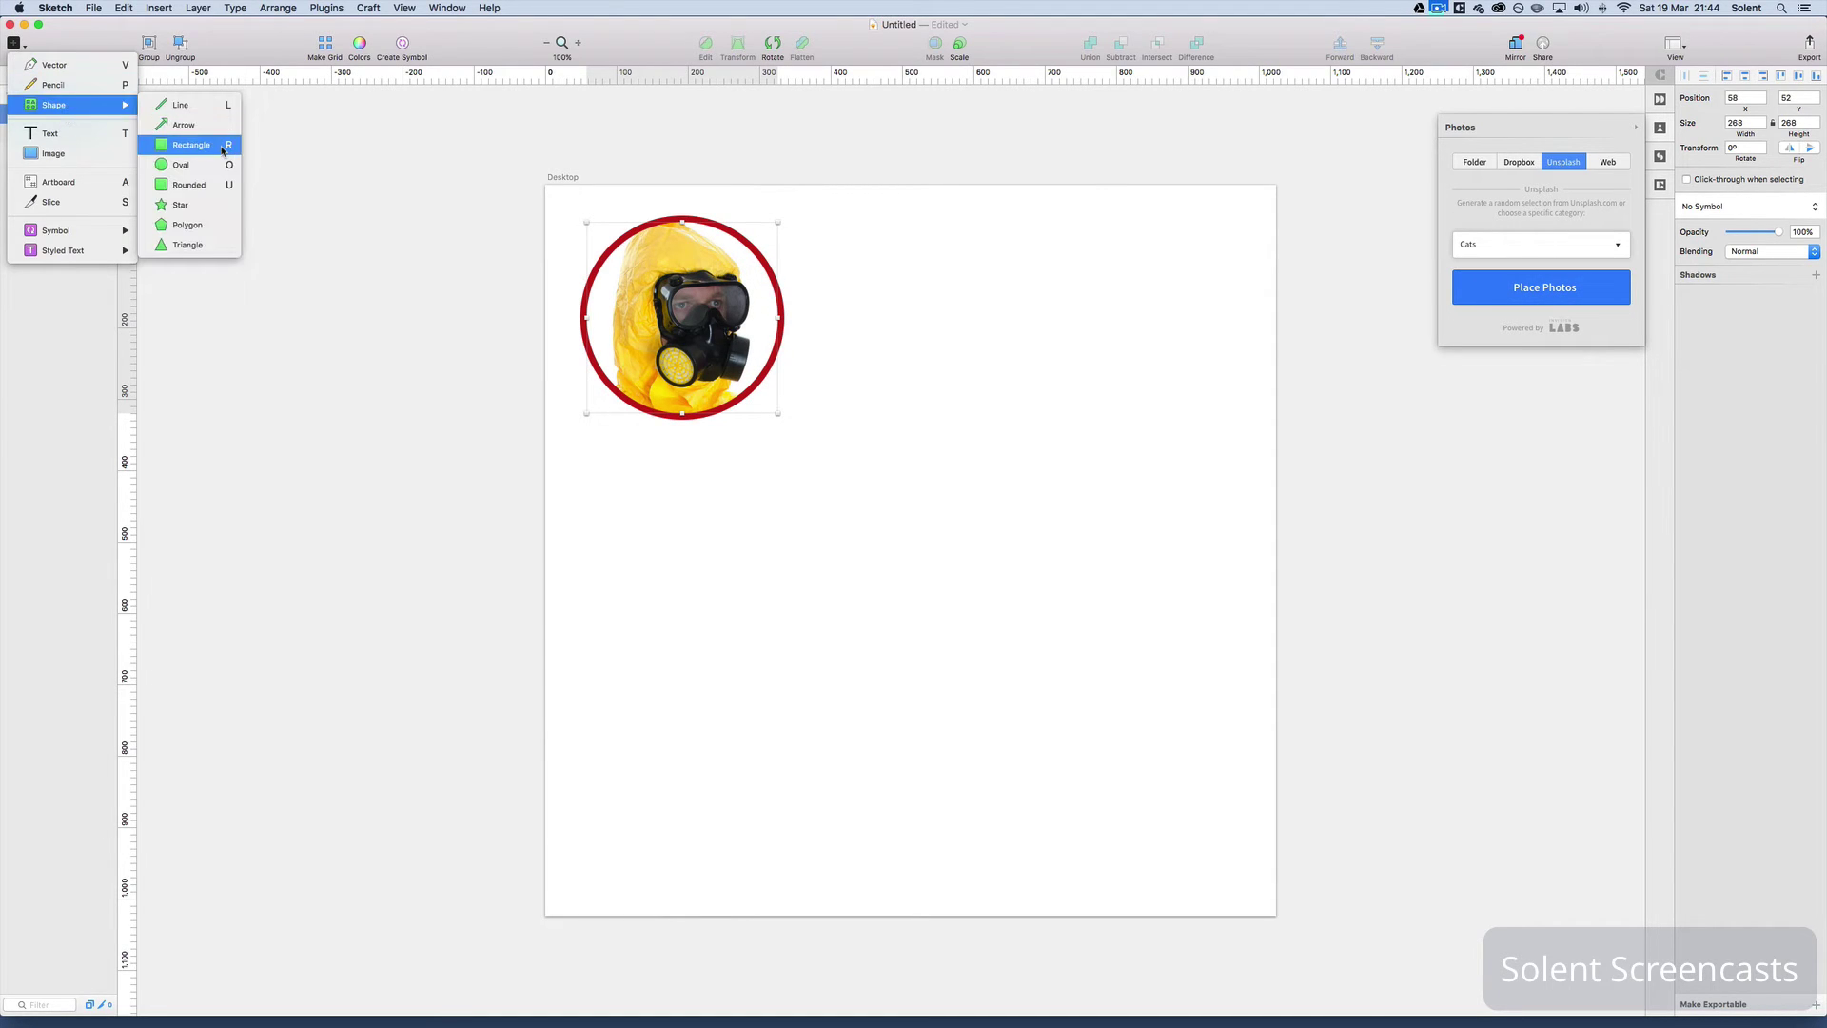
left_click_drag(865, 257, 1211, 550)
left_click(1530, 304)
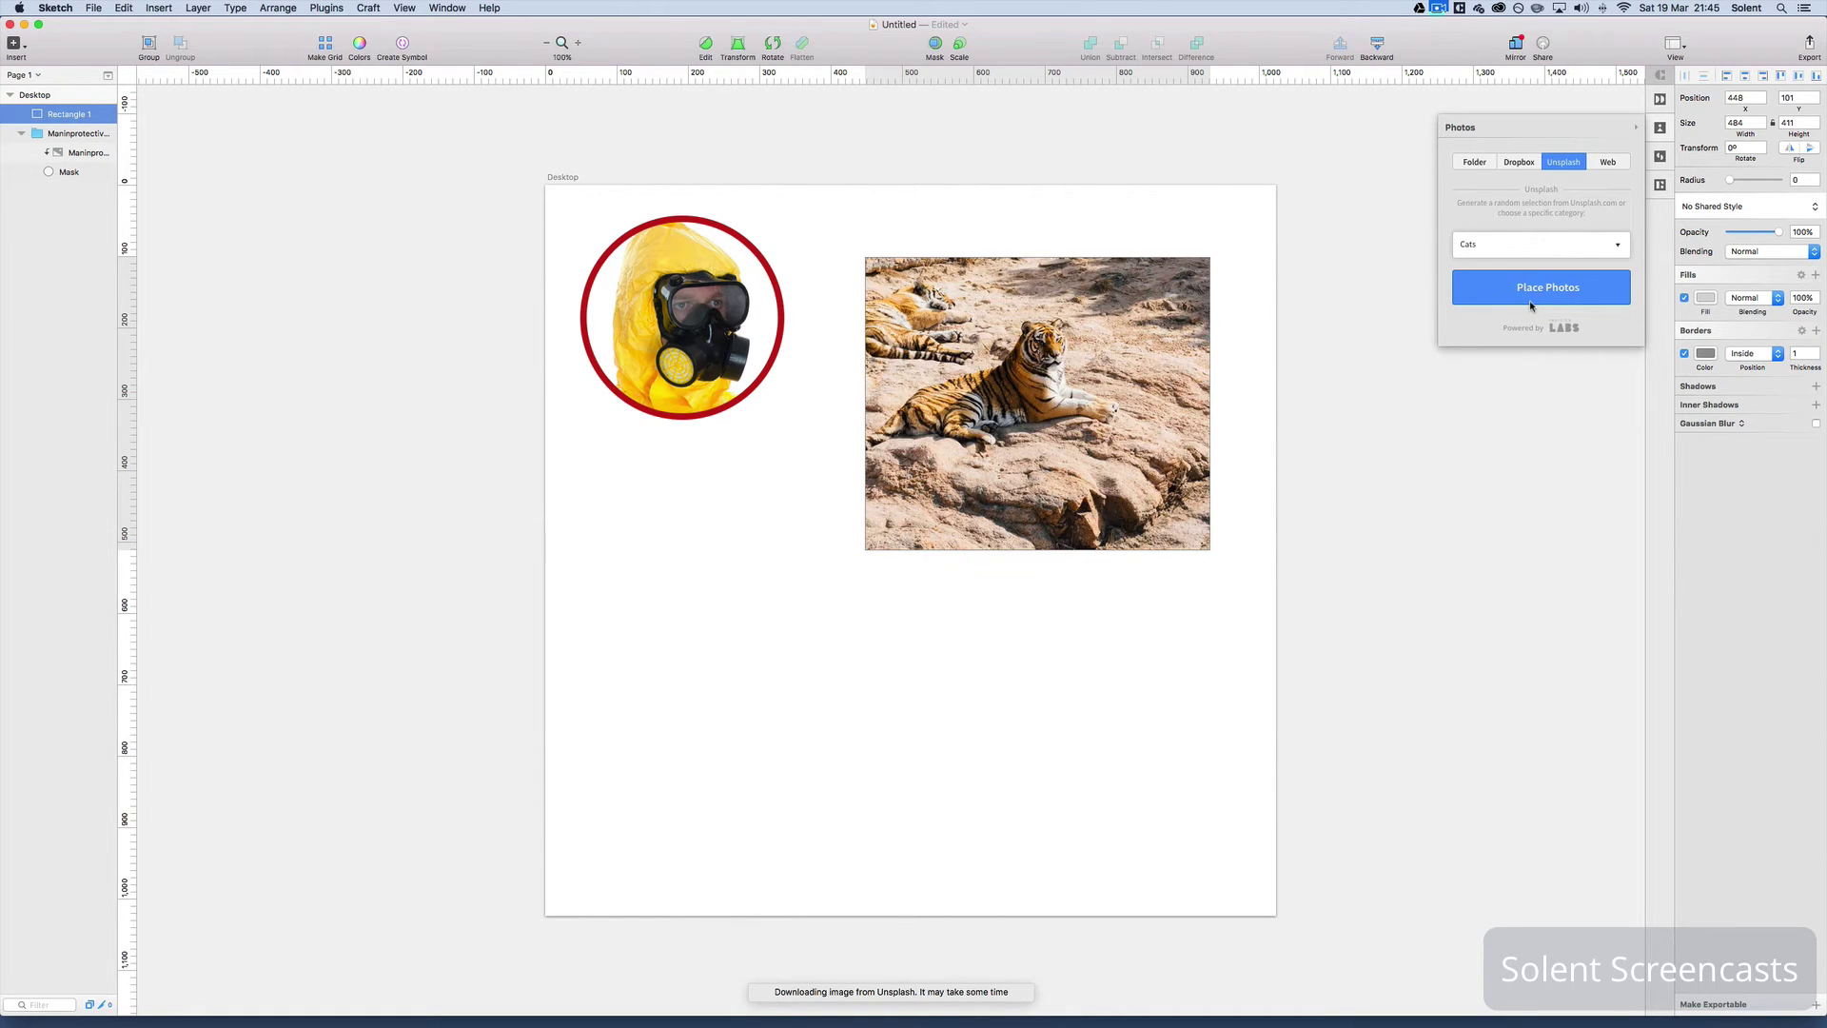
left_click(1533, 301)
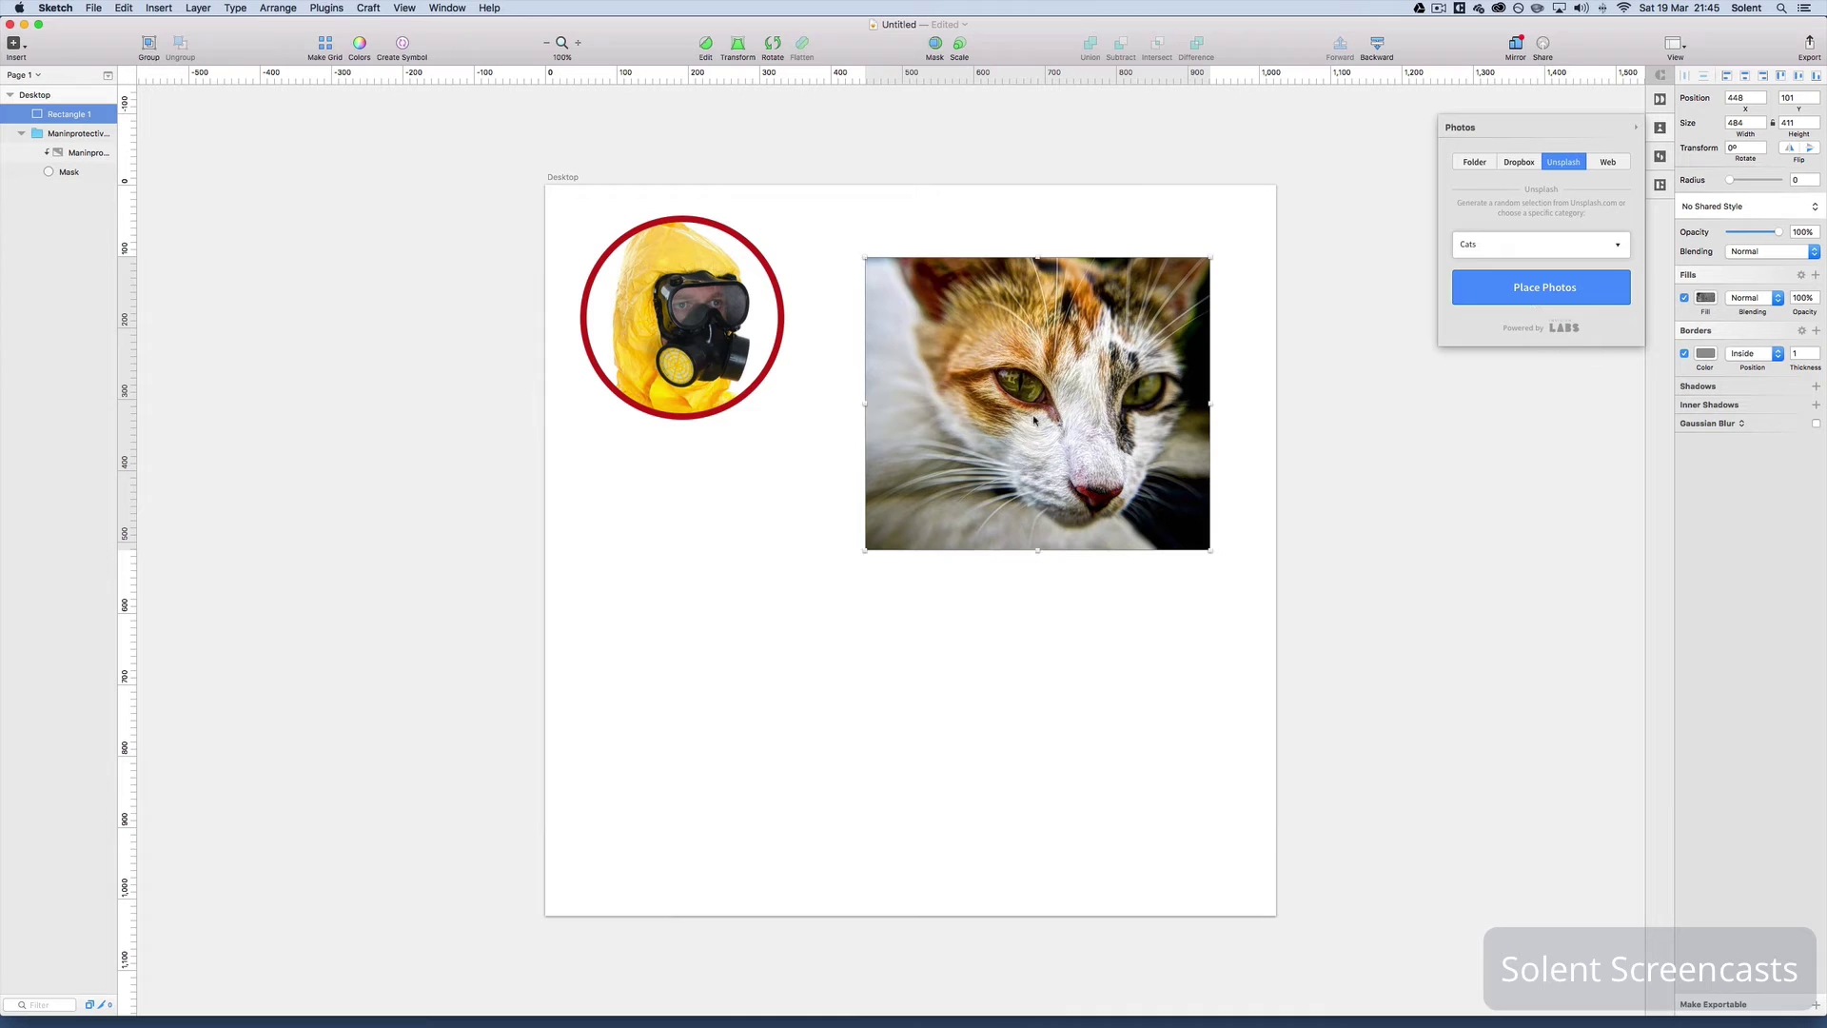
left_click_drag(1057, 392, 1038, 393)
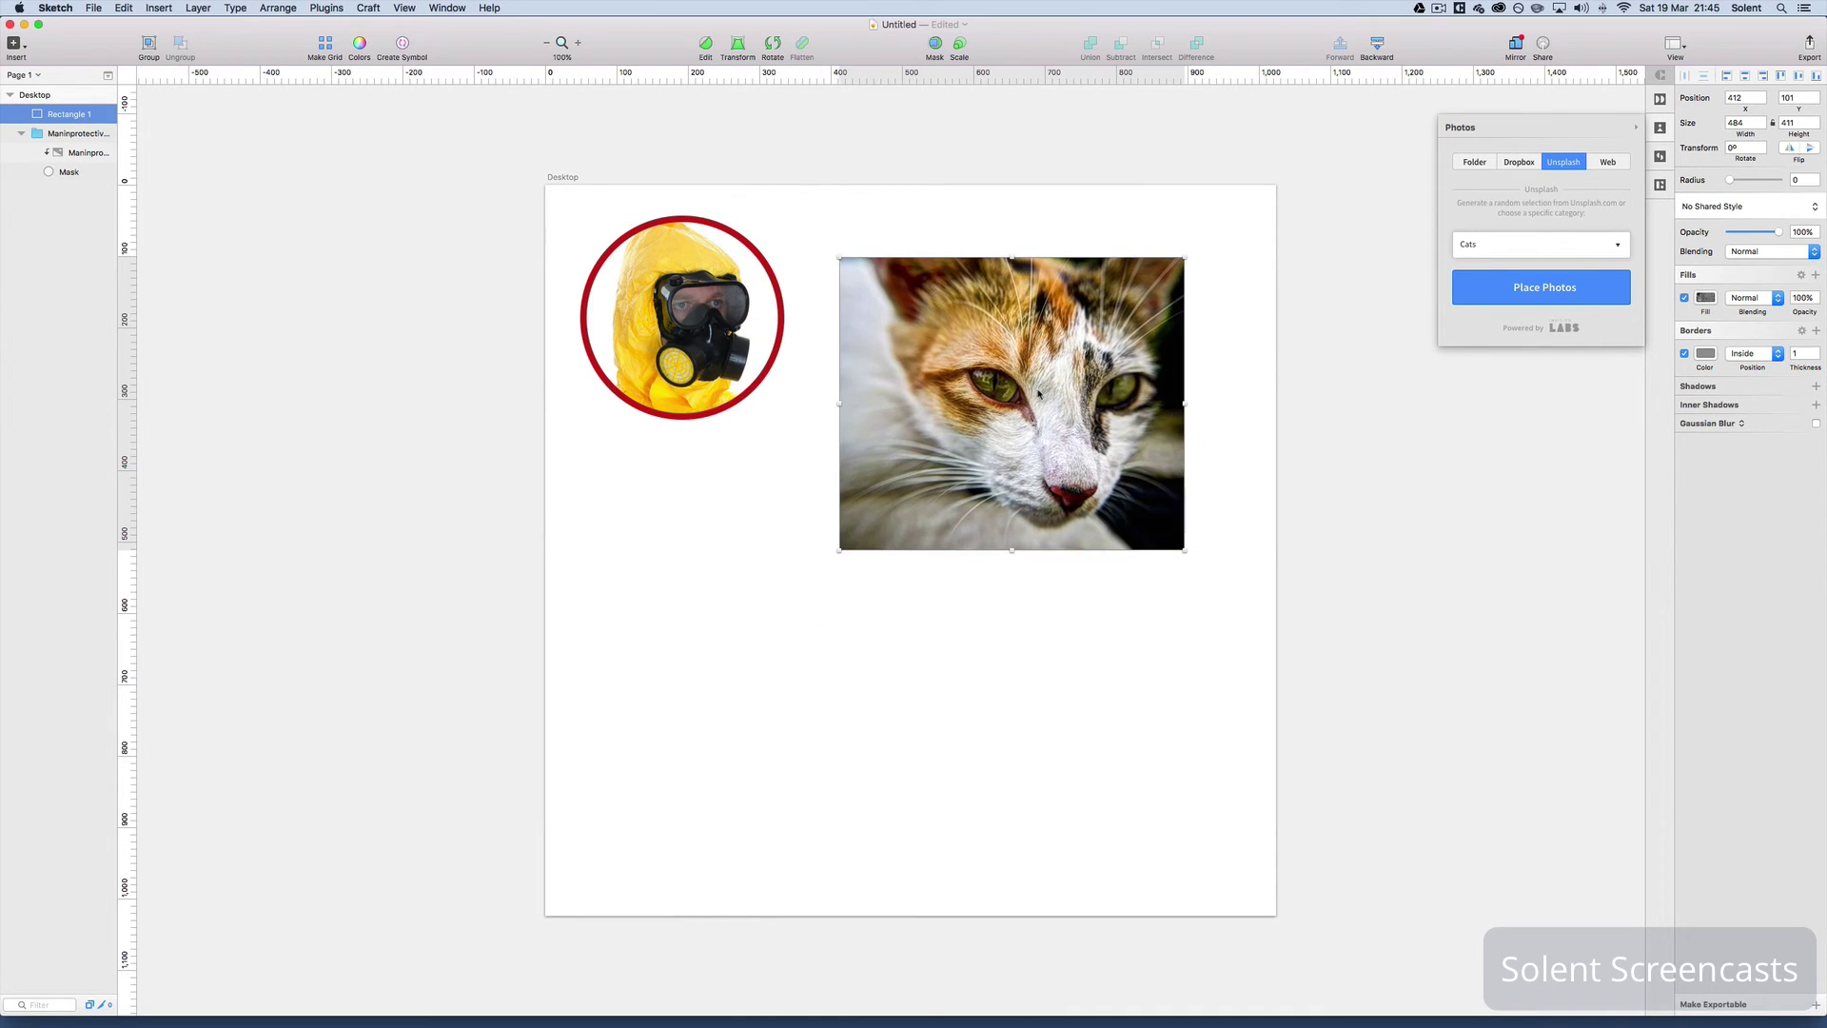
Draw a star over the cat photo and use it to mask the photo
left_click(17, 45)
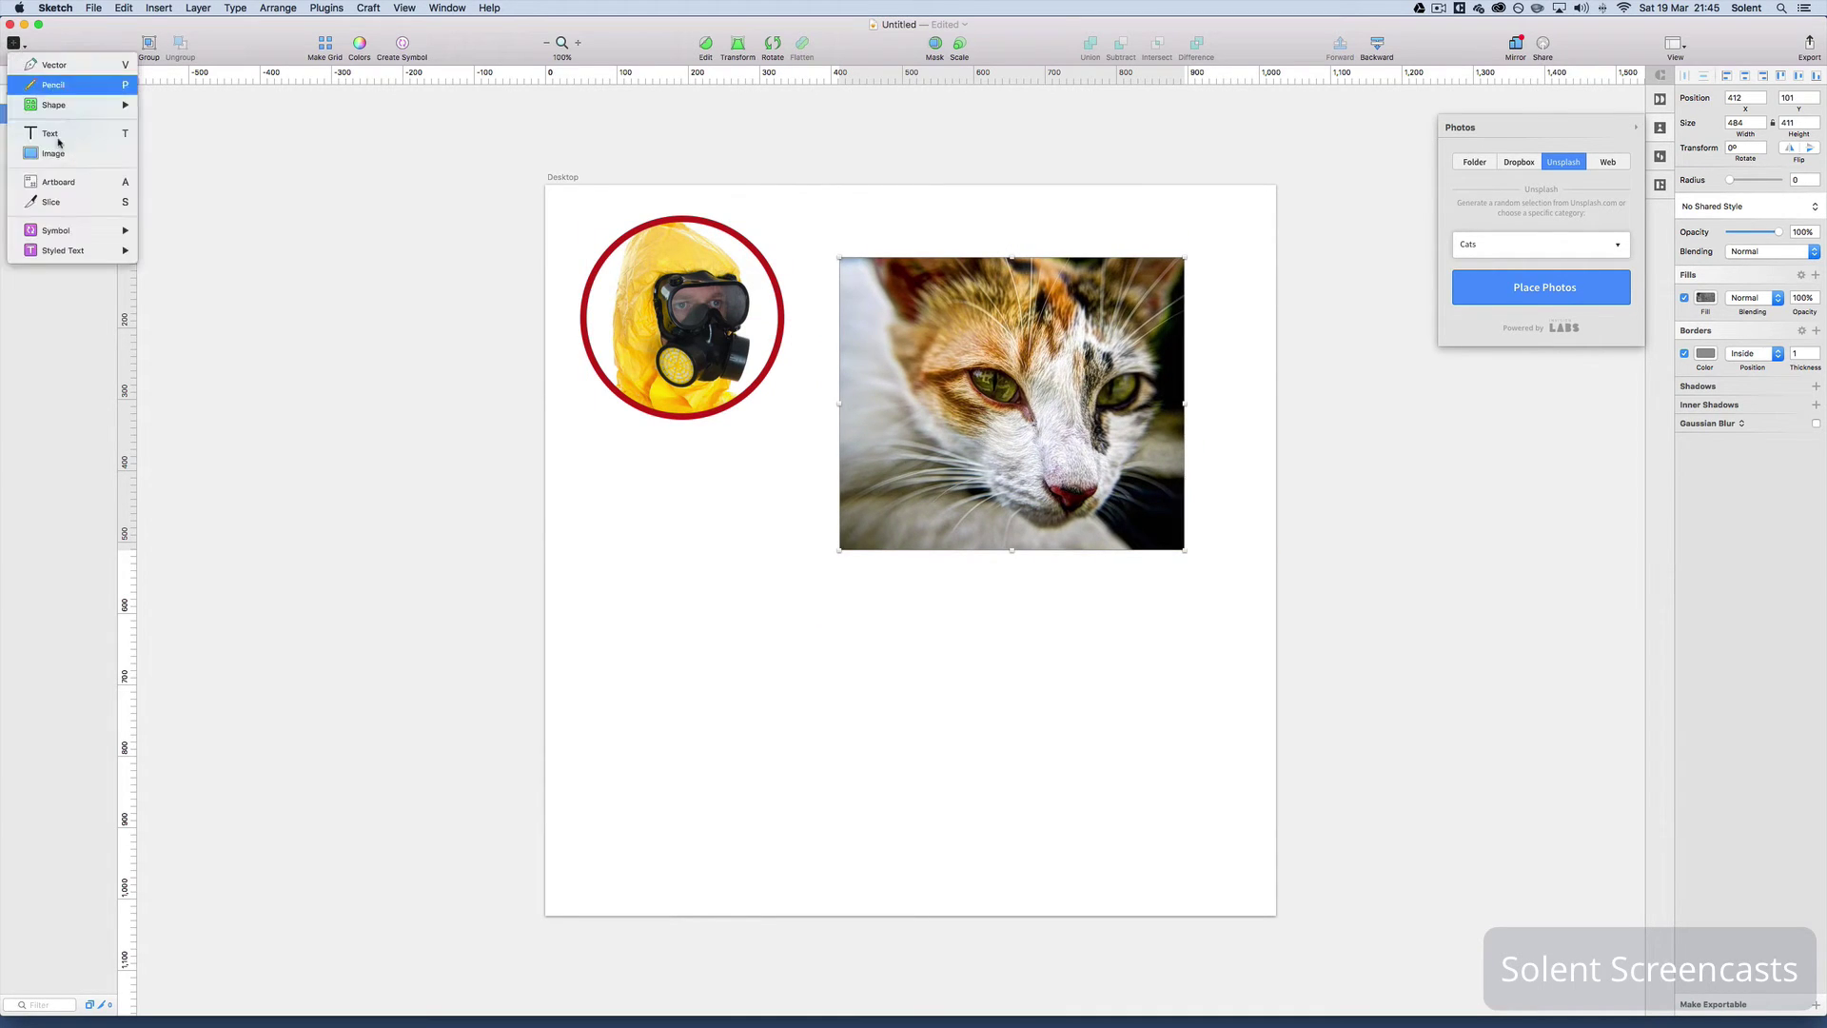
mouse_move(77, 107)
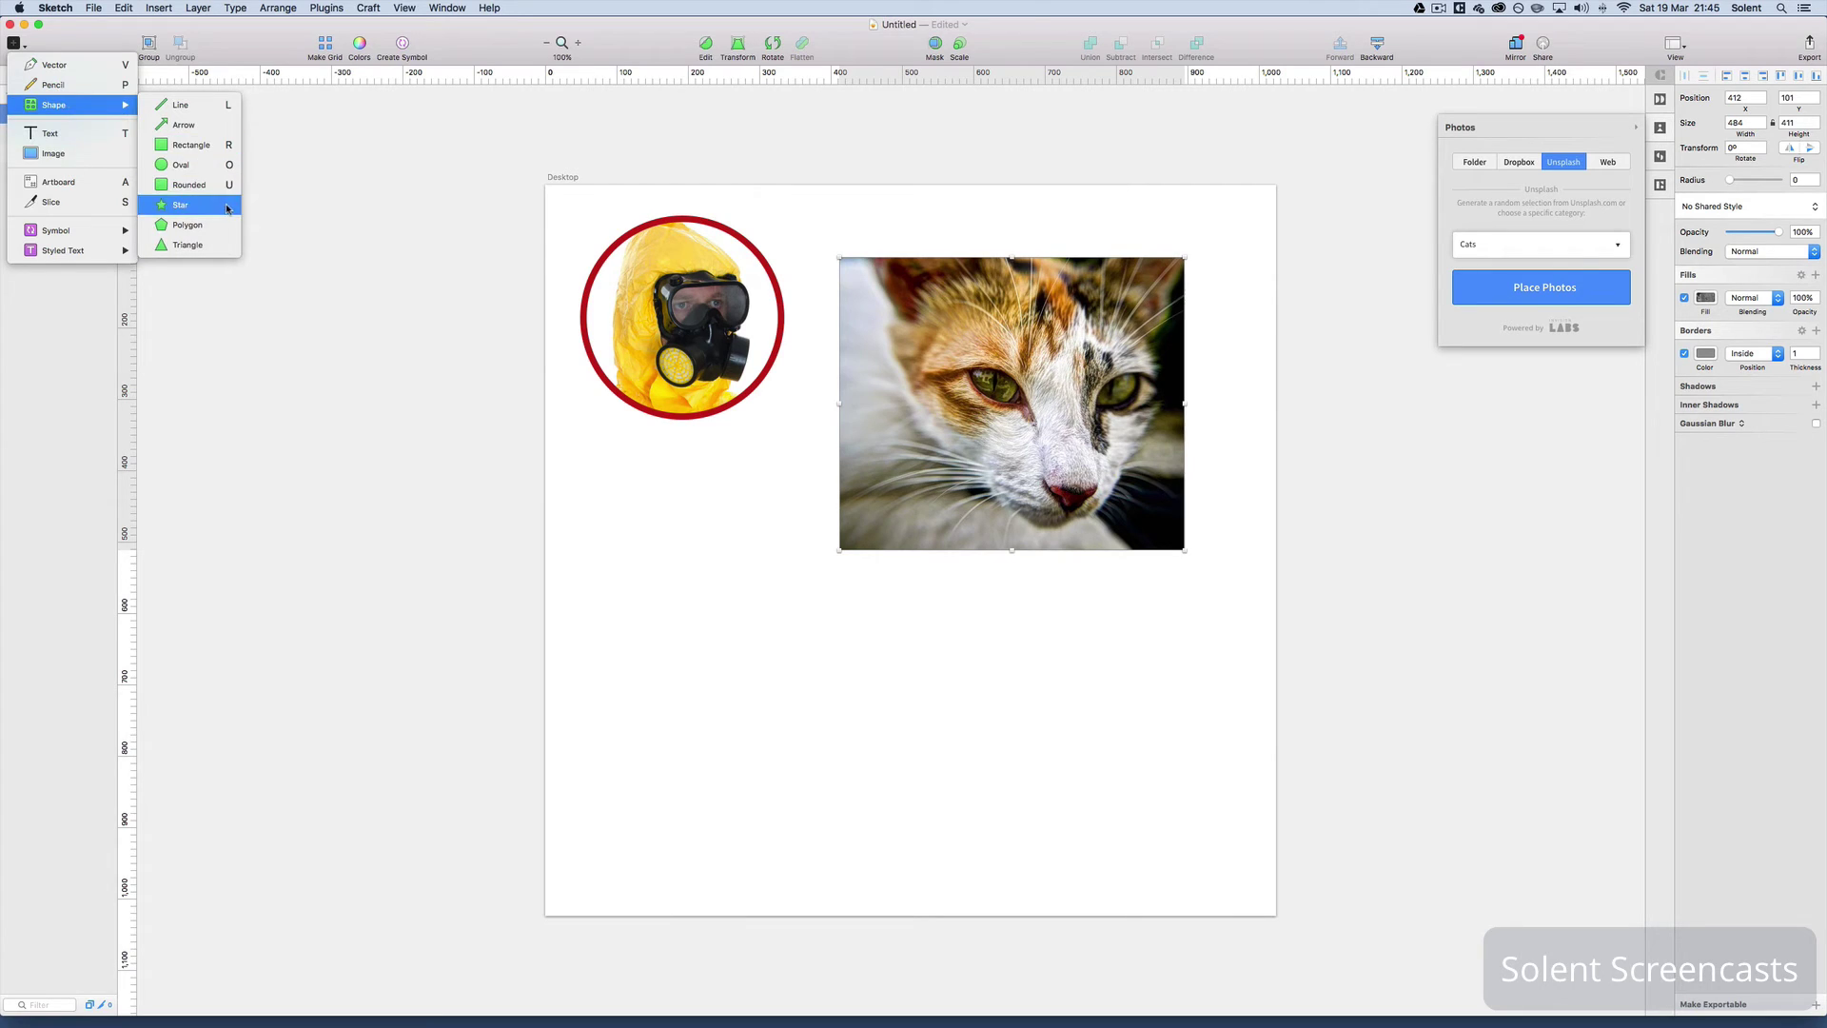
left_click(190, 205)
left_click_drag(996, 388, 1142, 253)
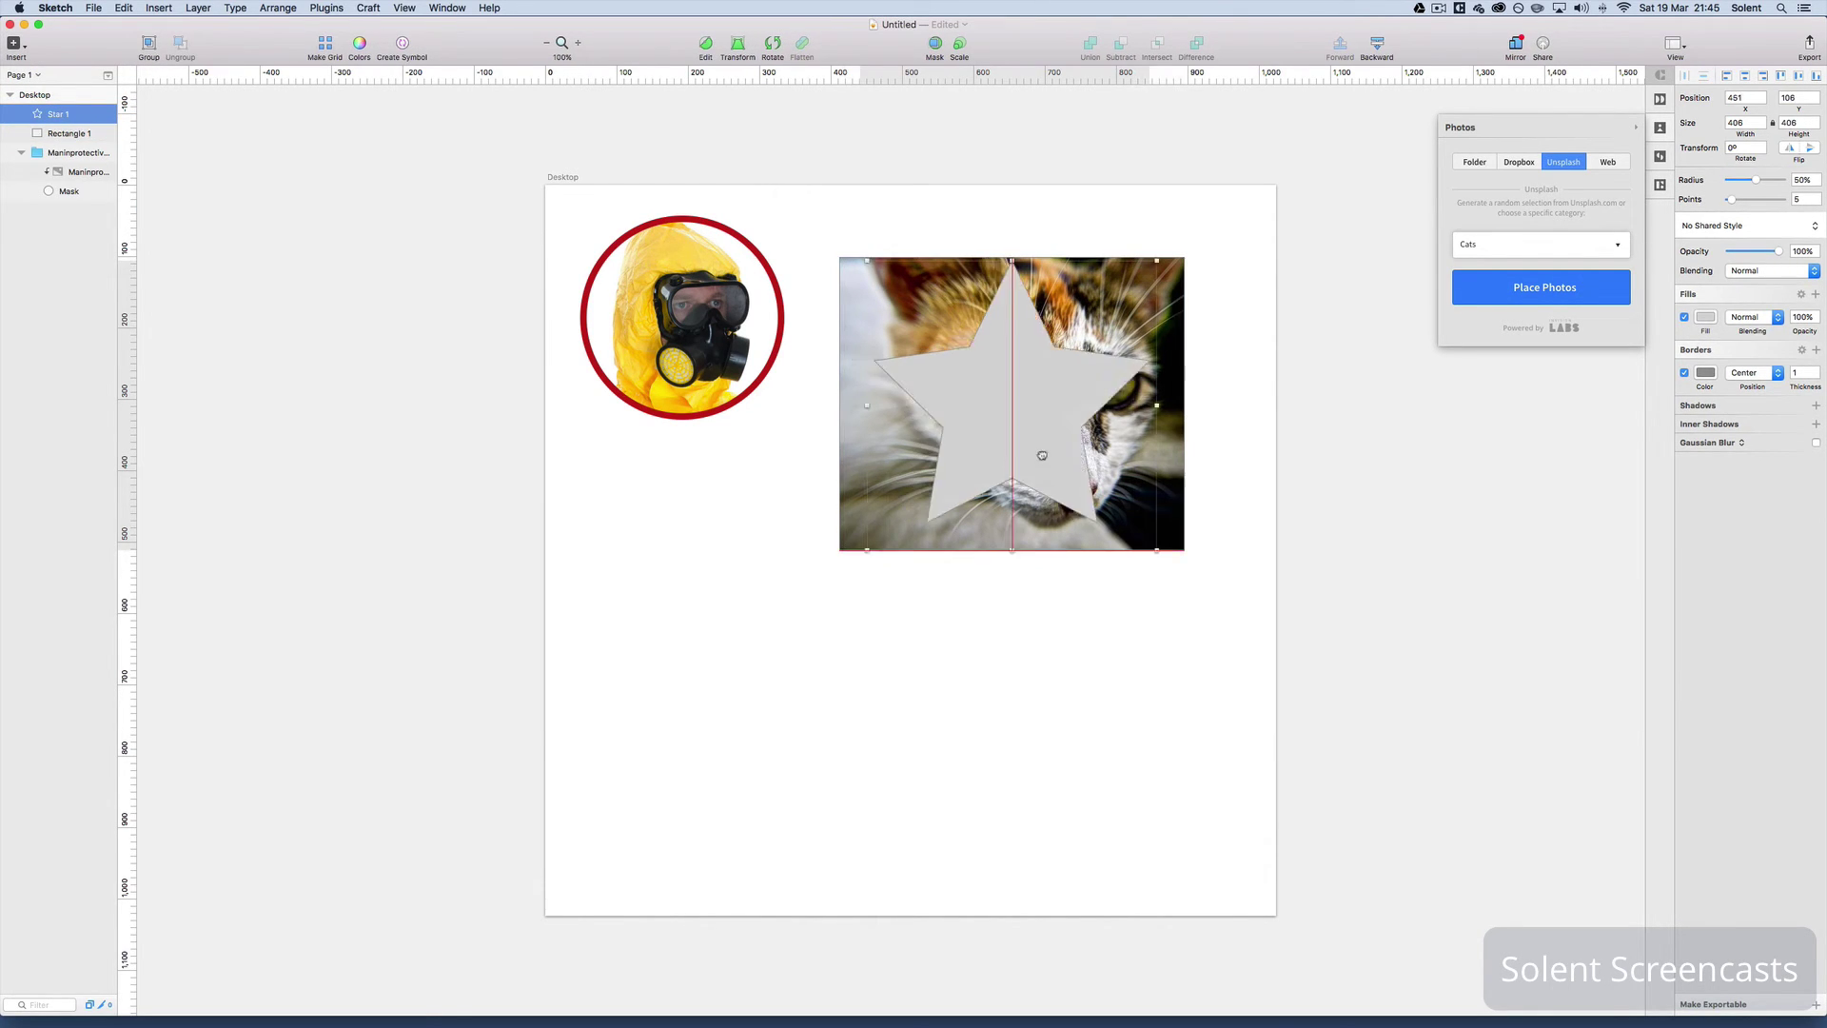
left_click(854, 358, "shift")
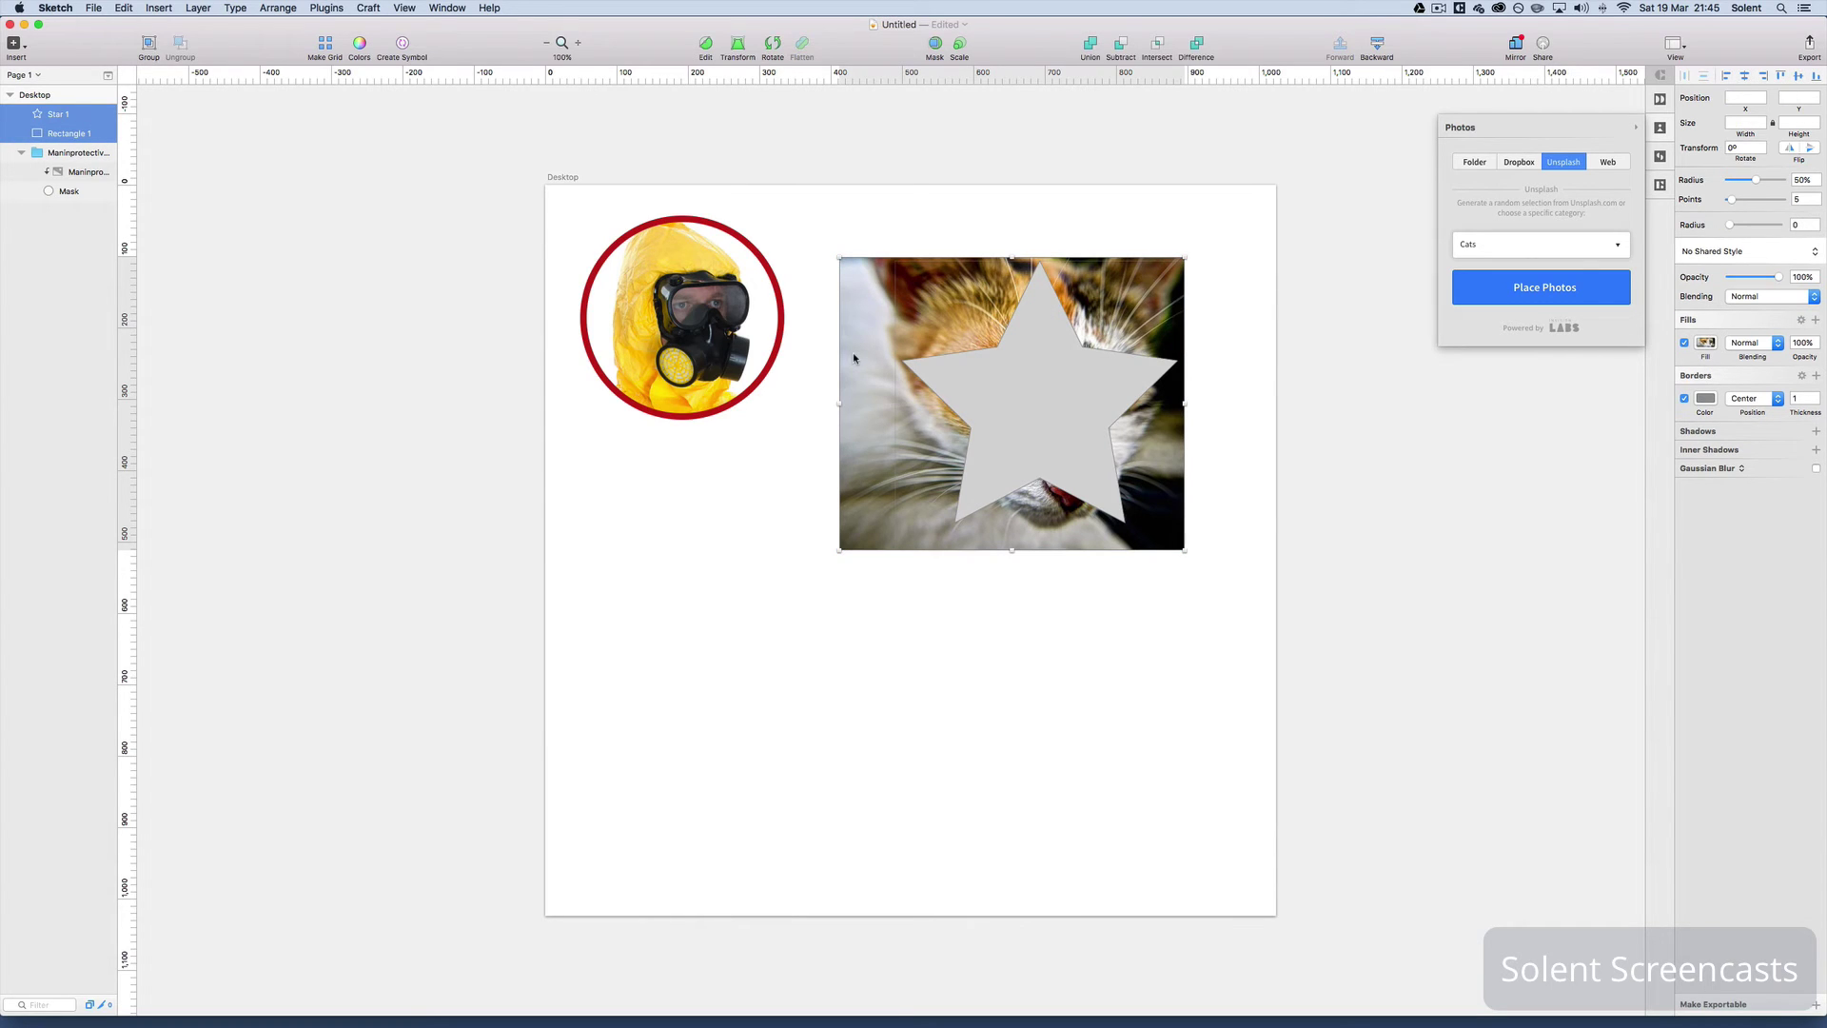
left_click(933, 47)
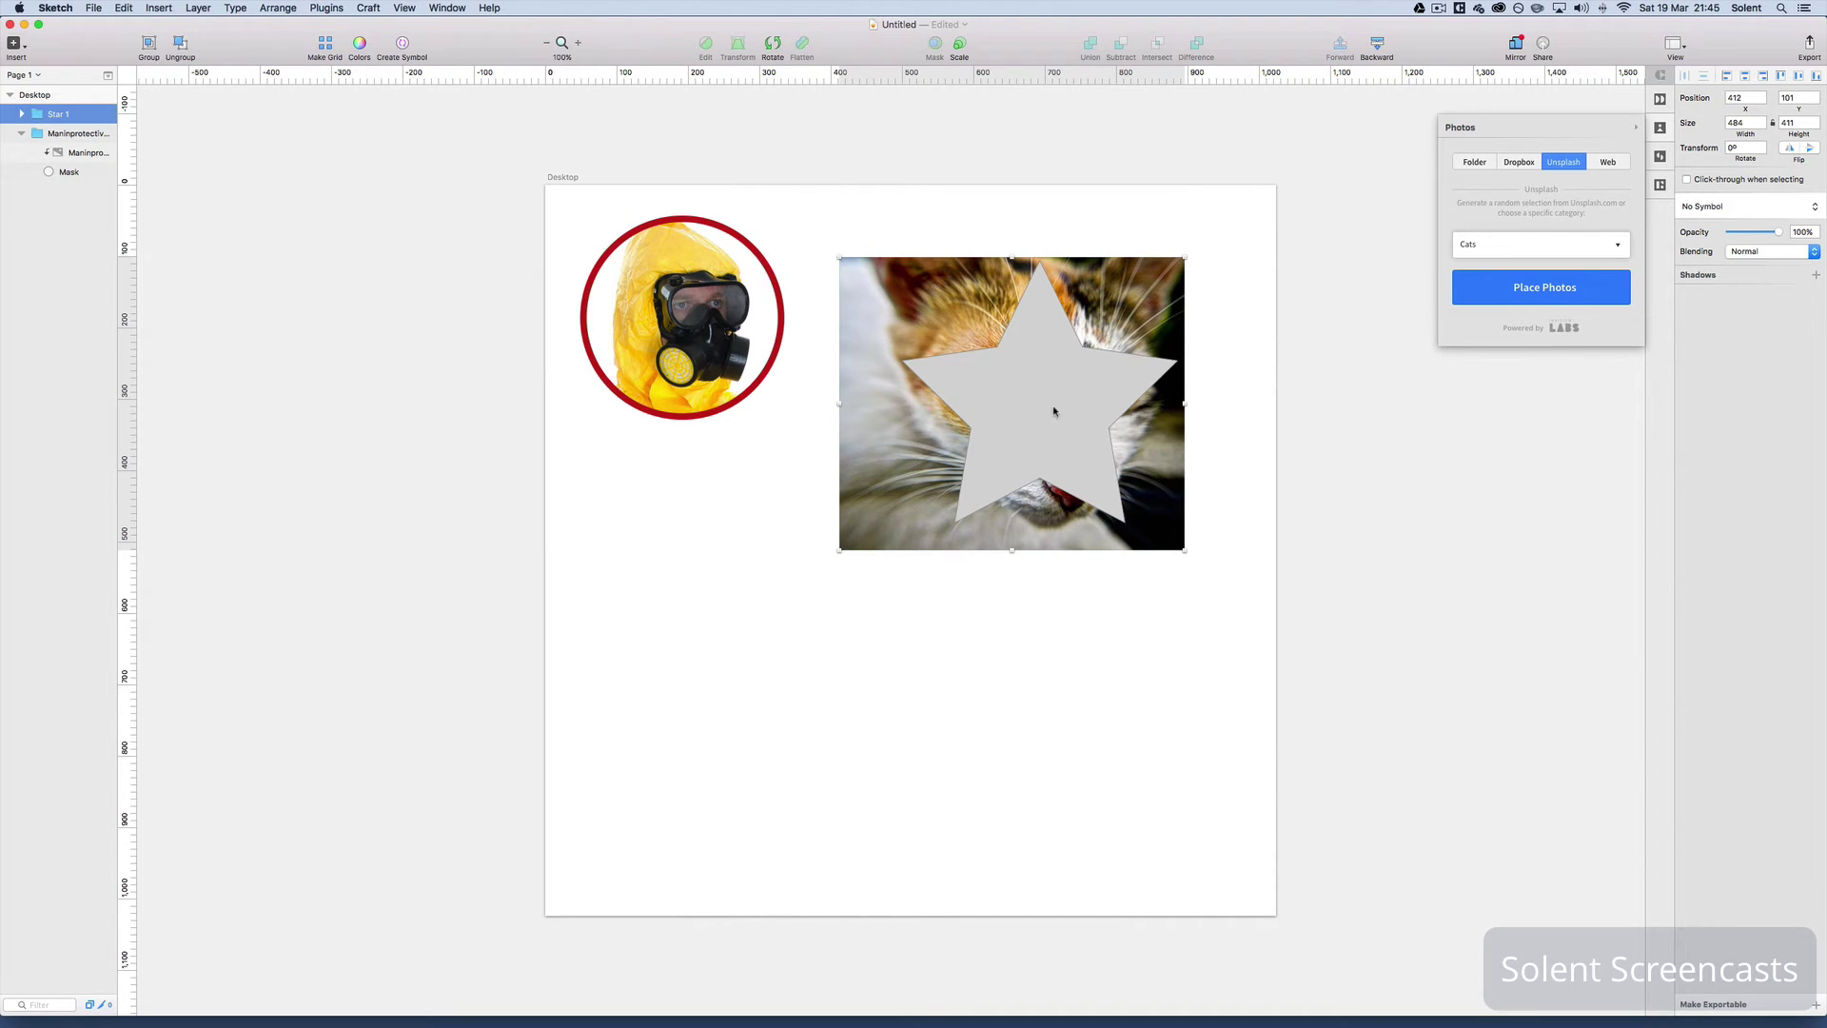
Undo a move of the star-masked cat group, then delete the group
mouse_move(1042, 454)
left_mouse_down()
mouse_move(1000, 429)
mouse_move(1043, 435)
left_mouse_up()
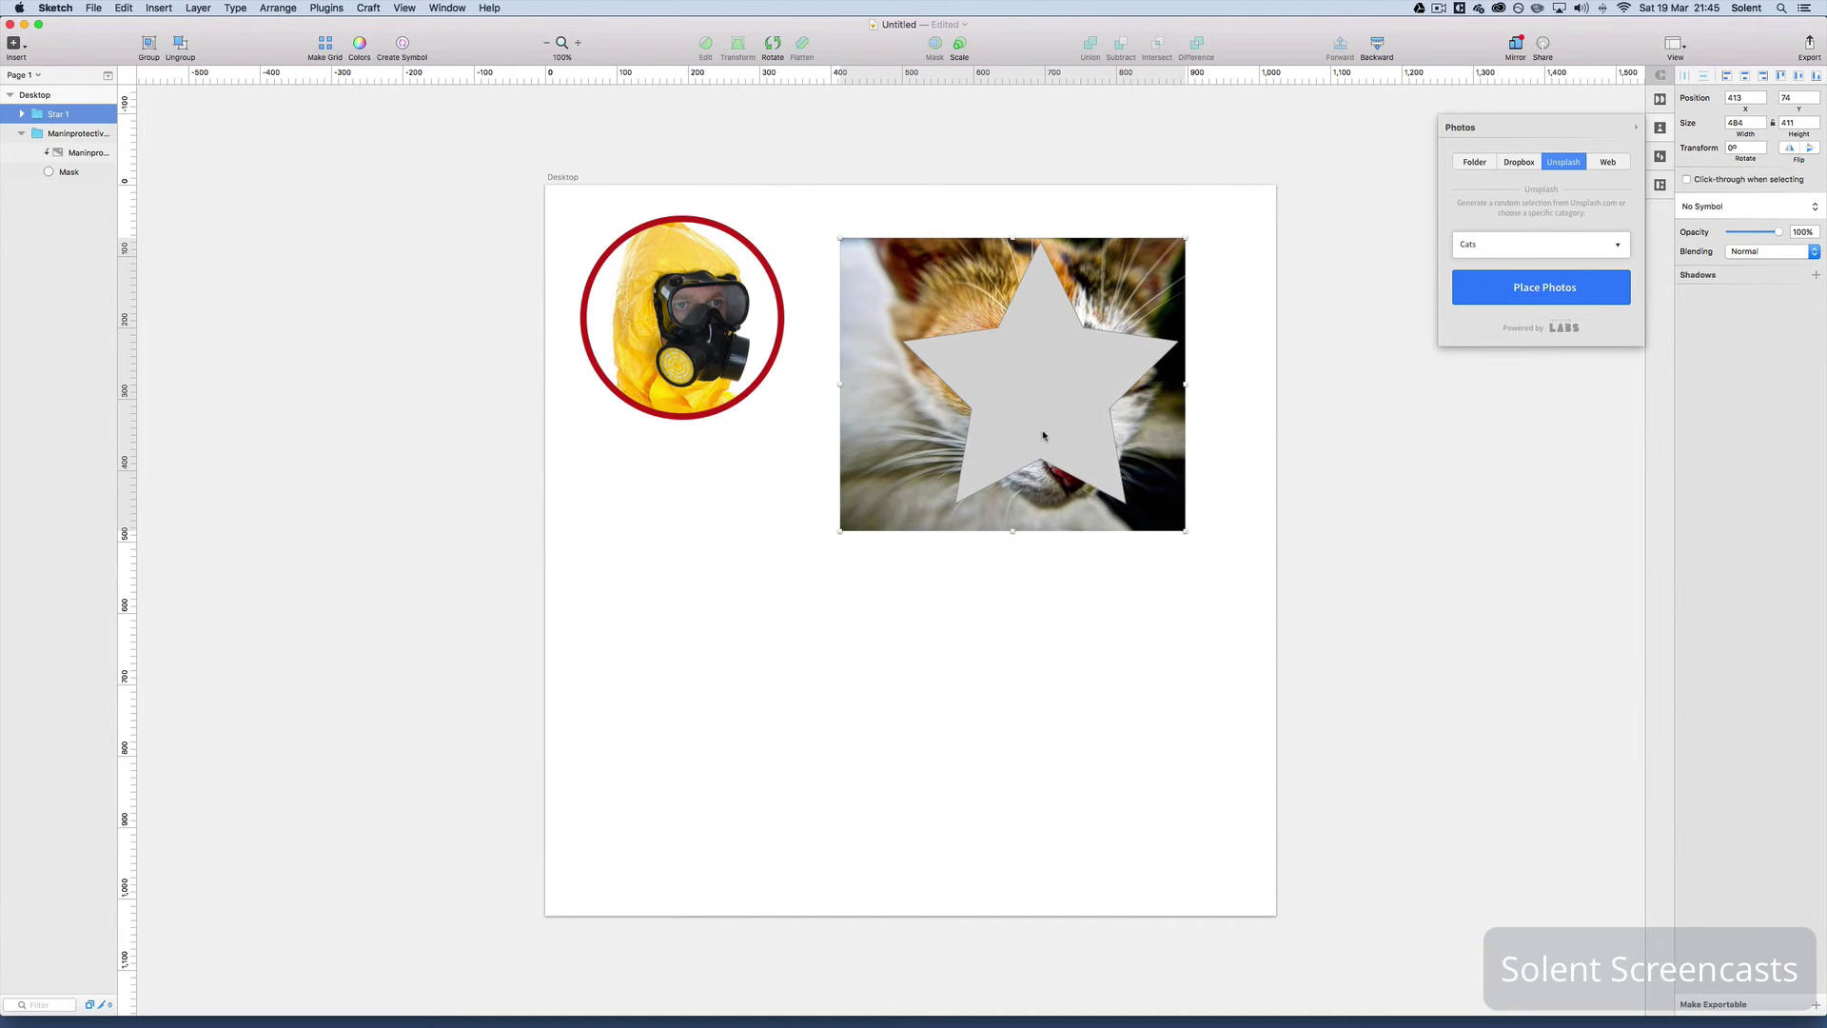
key("super+z")
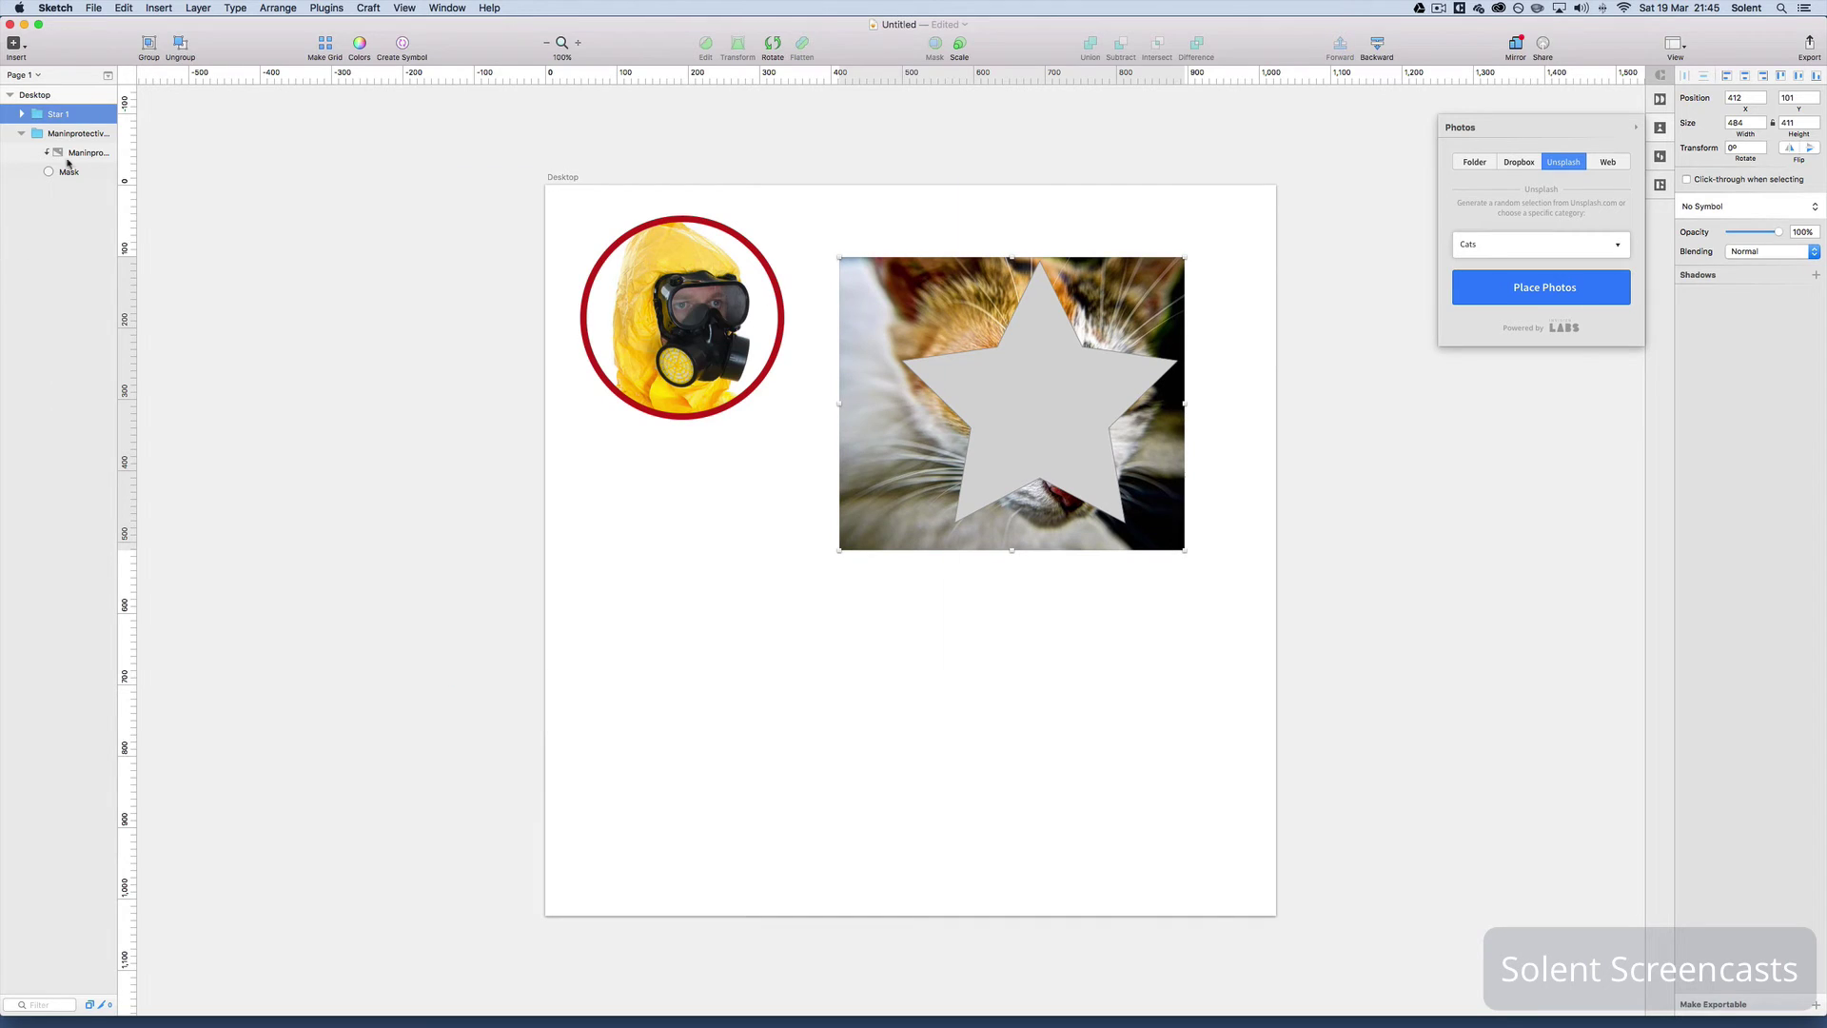
left_click(53, 115)
key("BackSpace")
key("Return")
key("BackSpace")
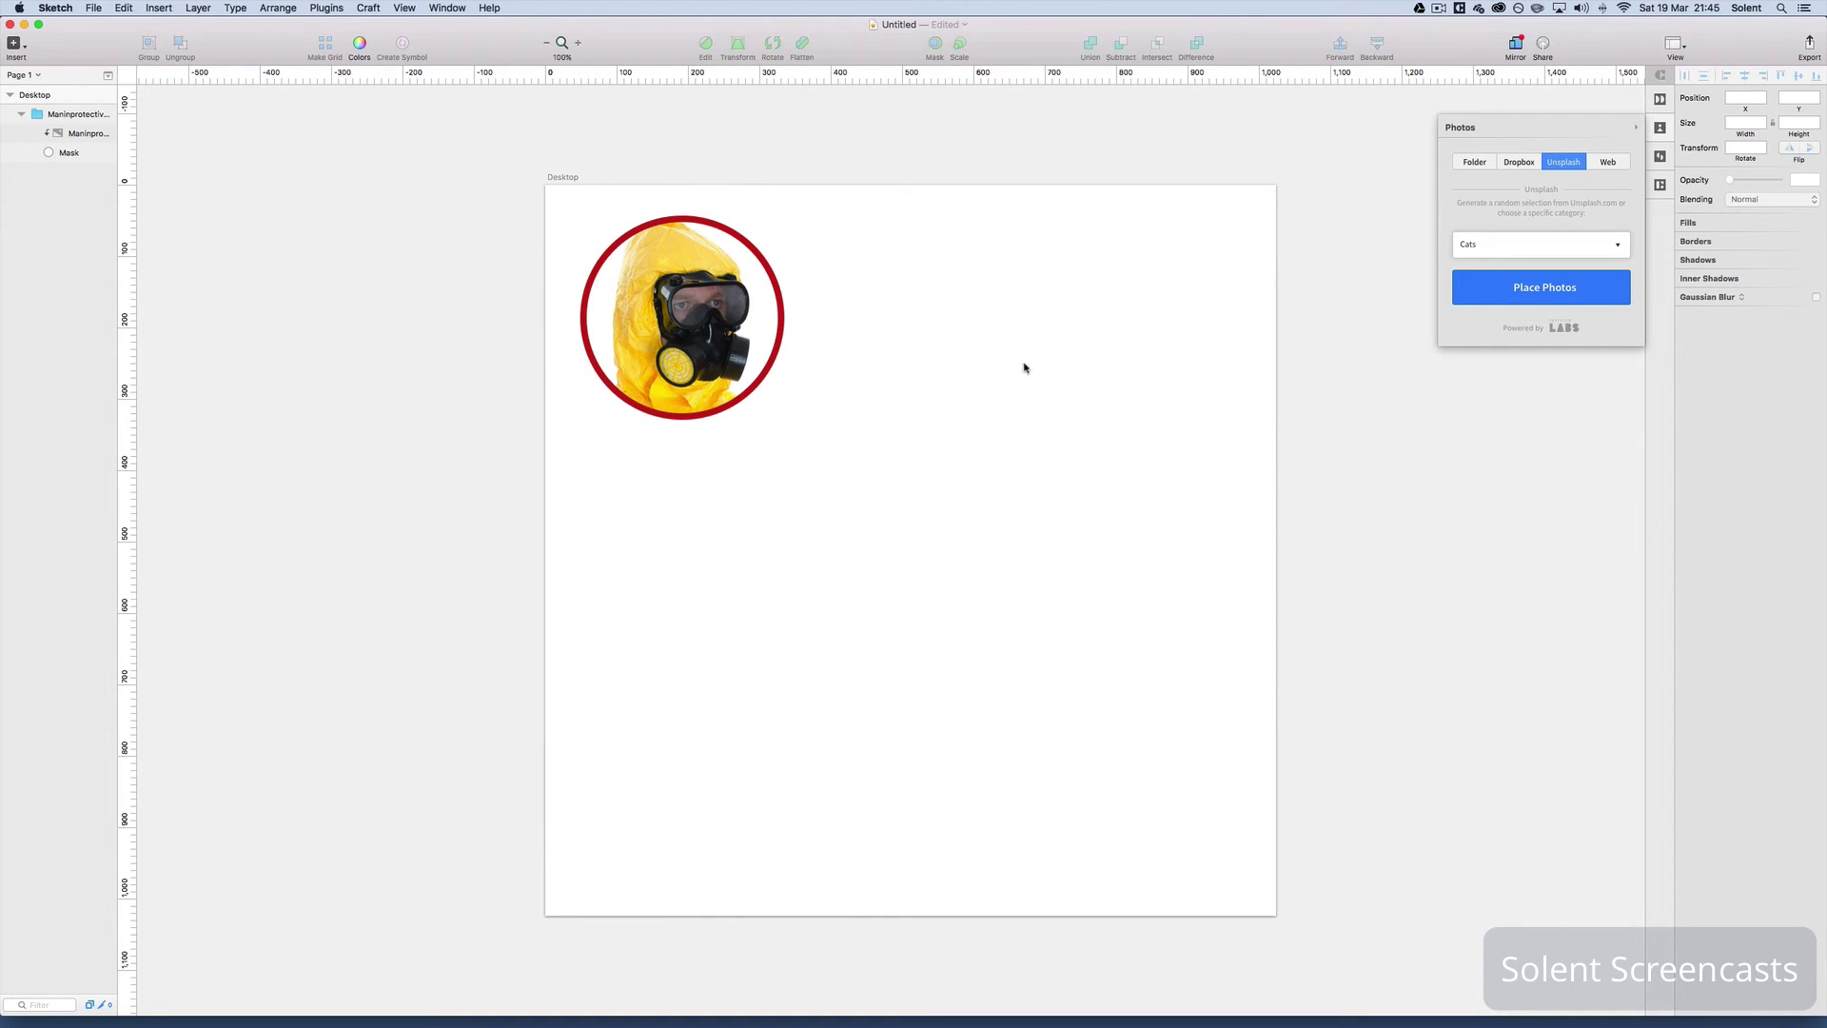
Insert the man-in-suit photo, resize it to 661×661, and move it beside the circle
left_click(94, 7)
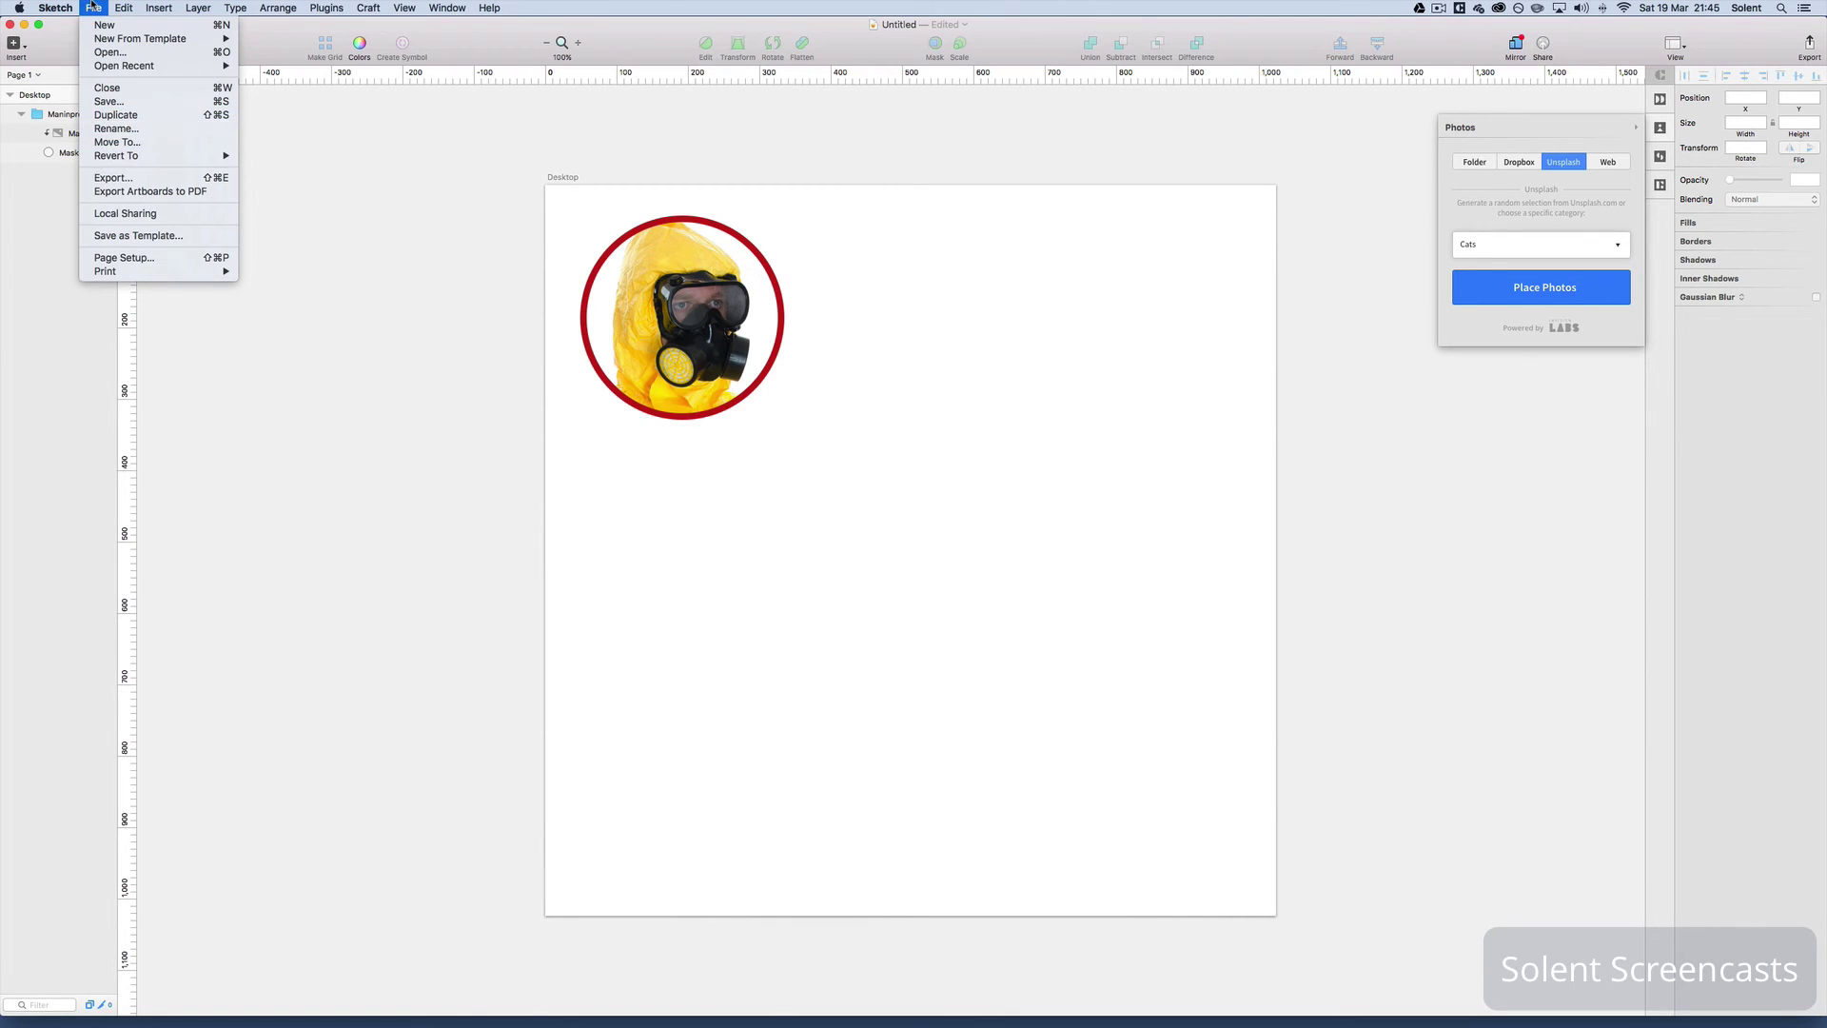
left_click(80, 70)
left_click(25, 49)
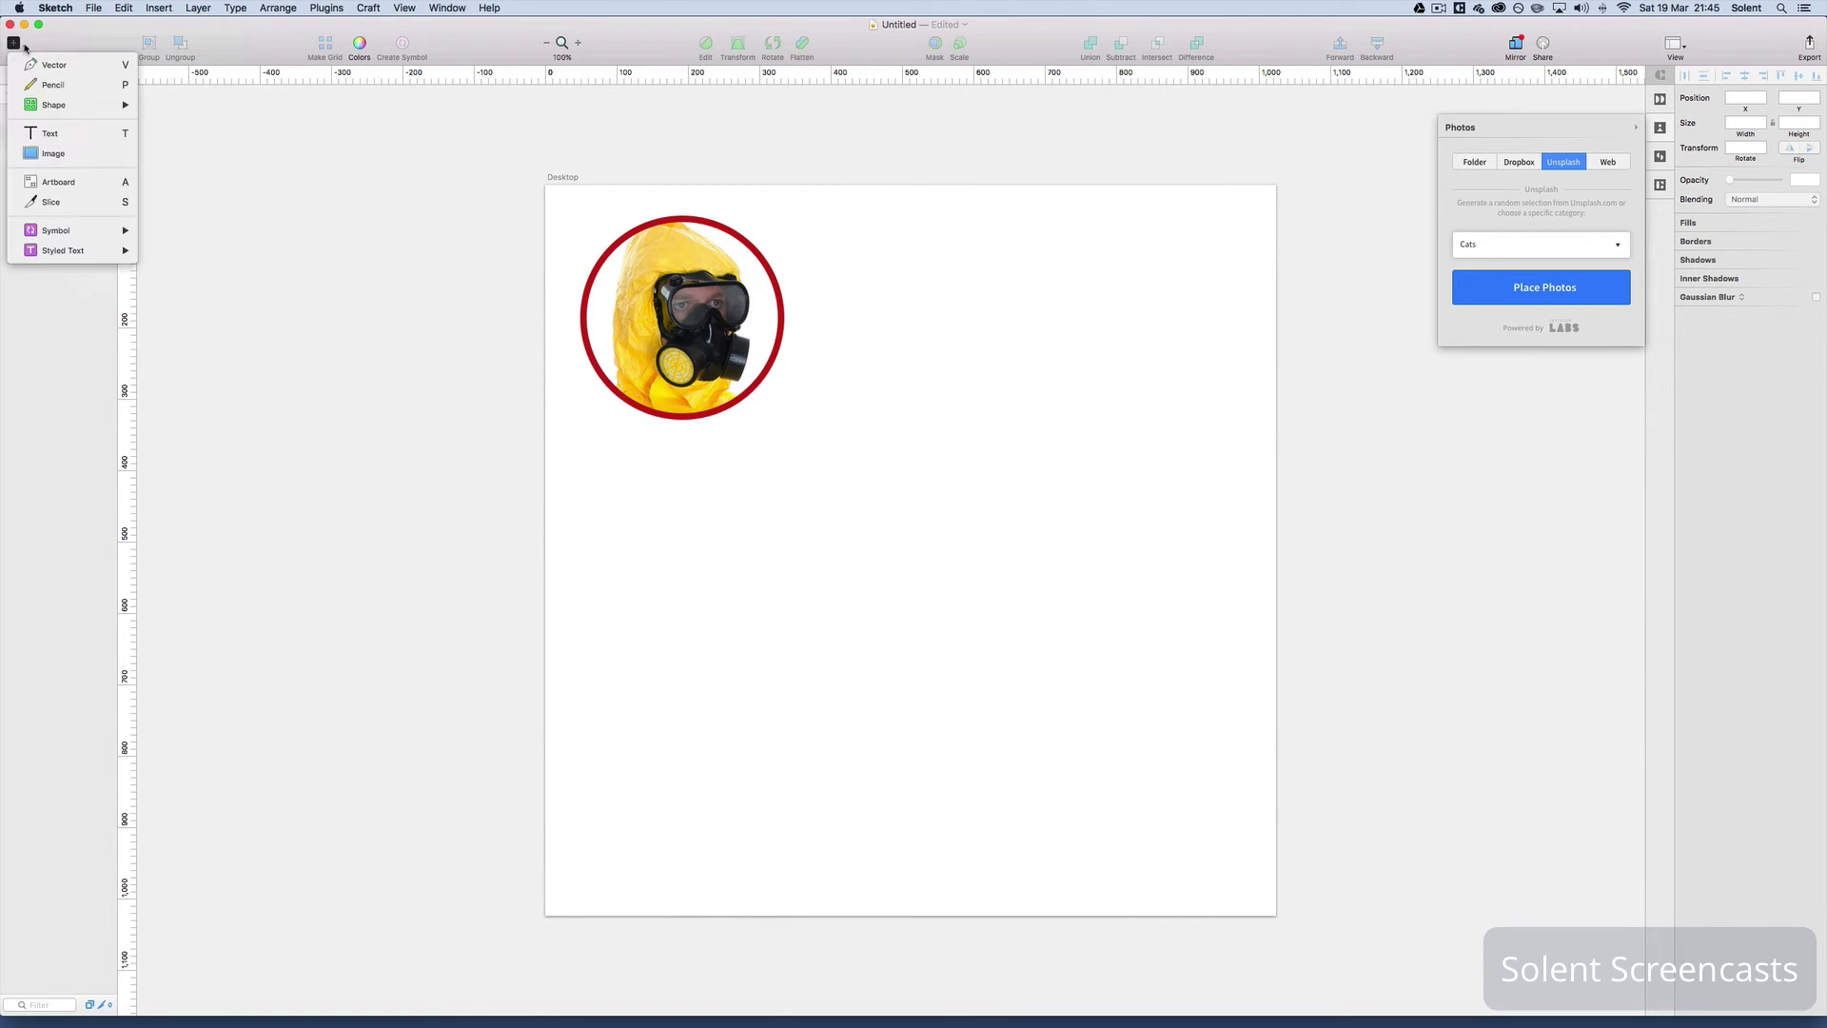
left_click(53, 153)
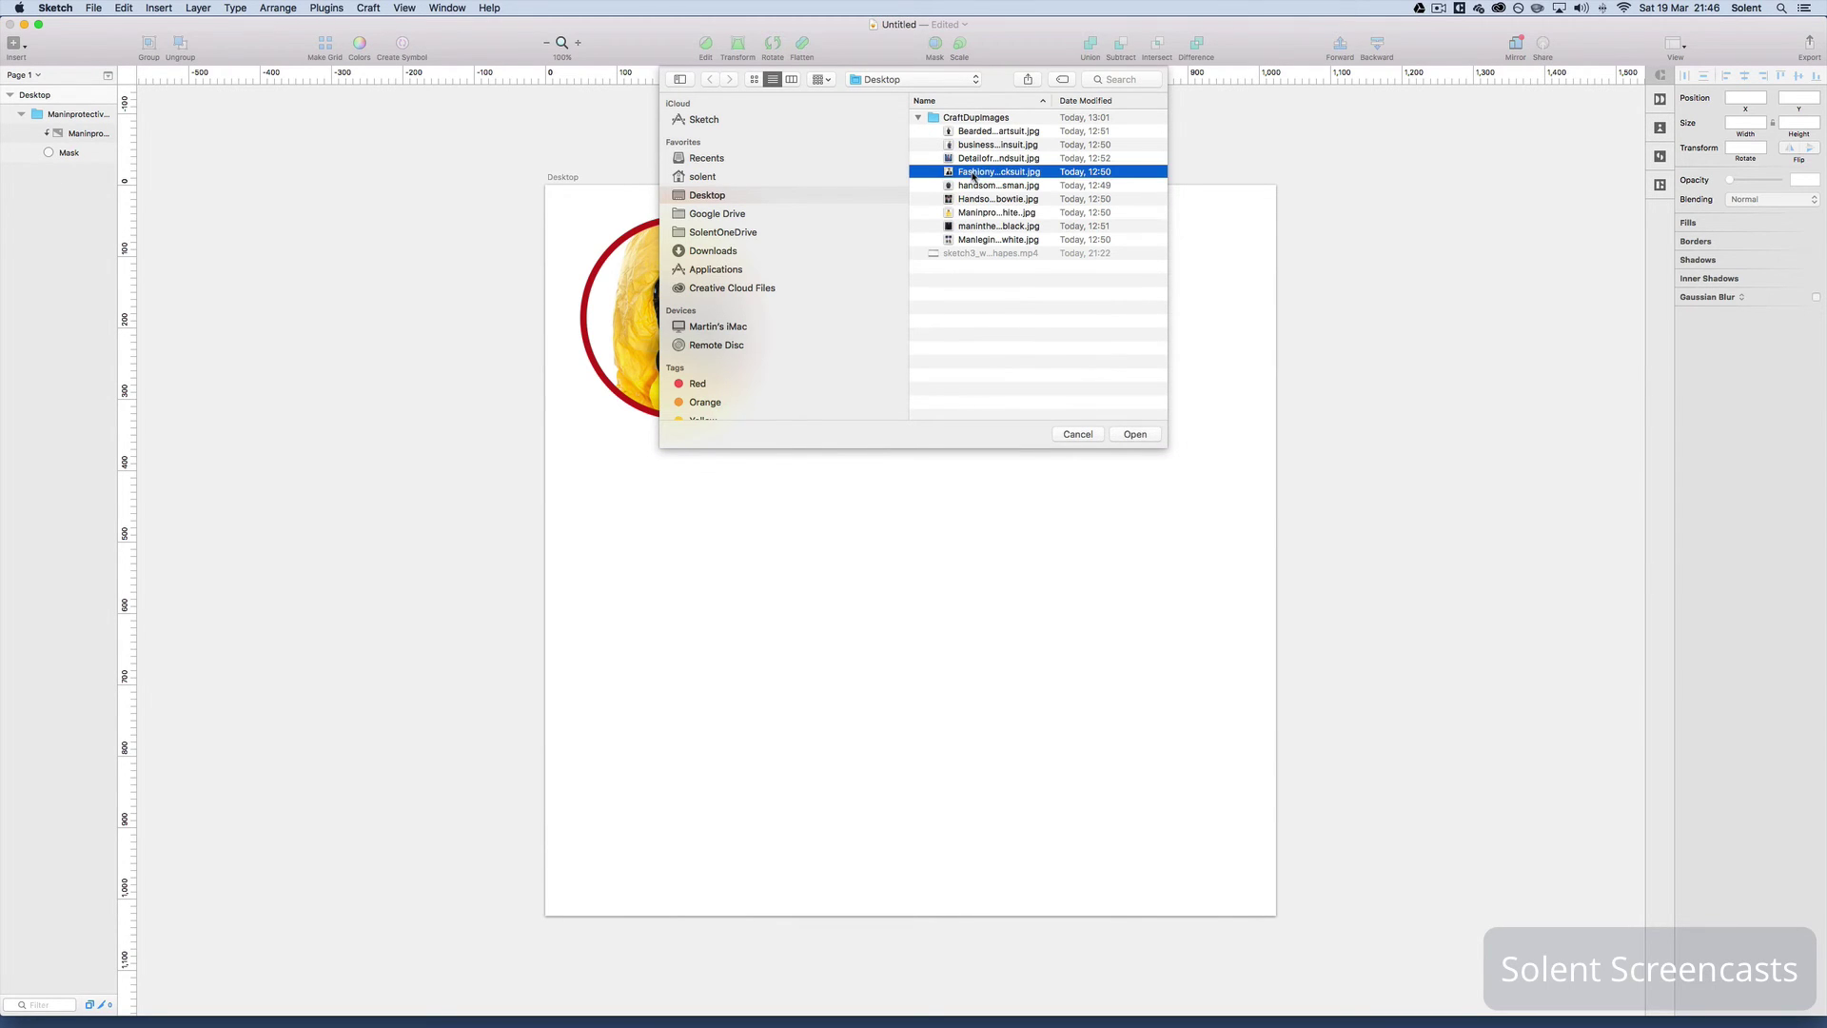
left_click(1140, 434)
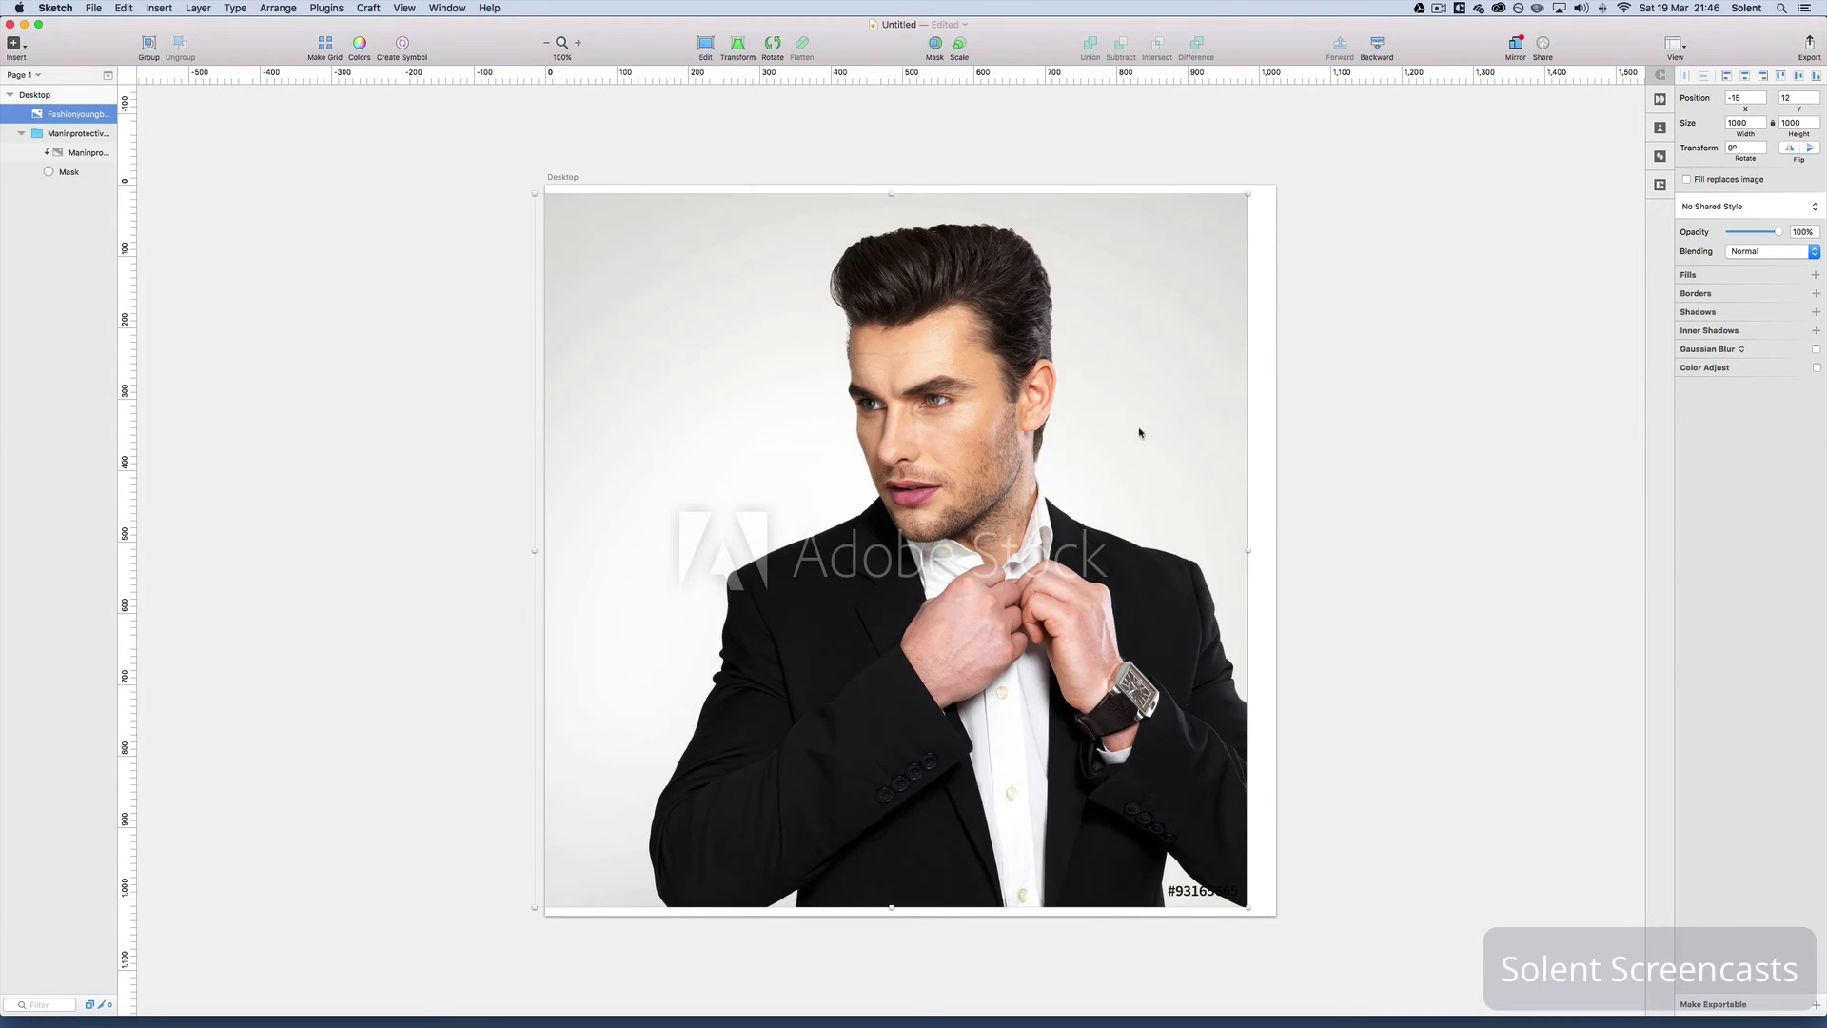
left_click_drag(535, 194, 776, 427)
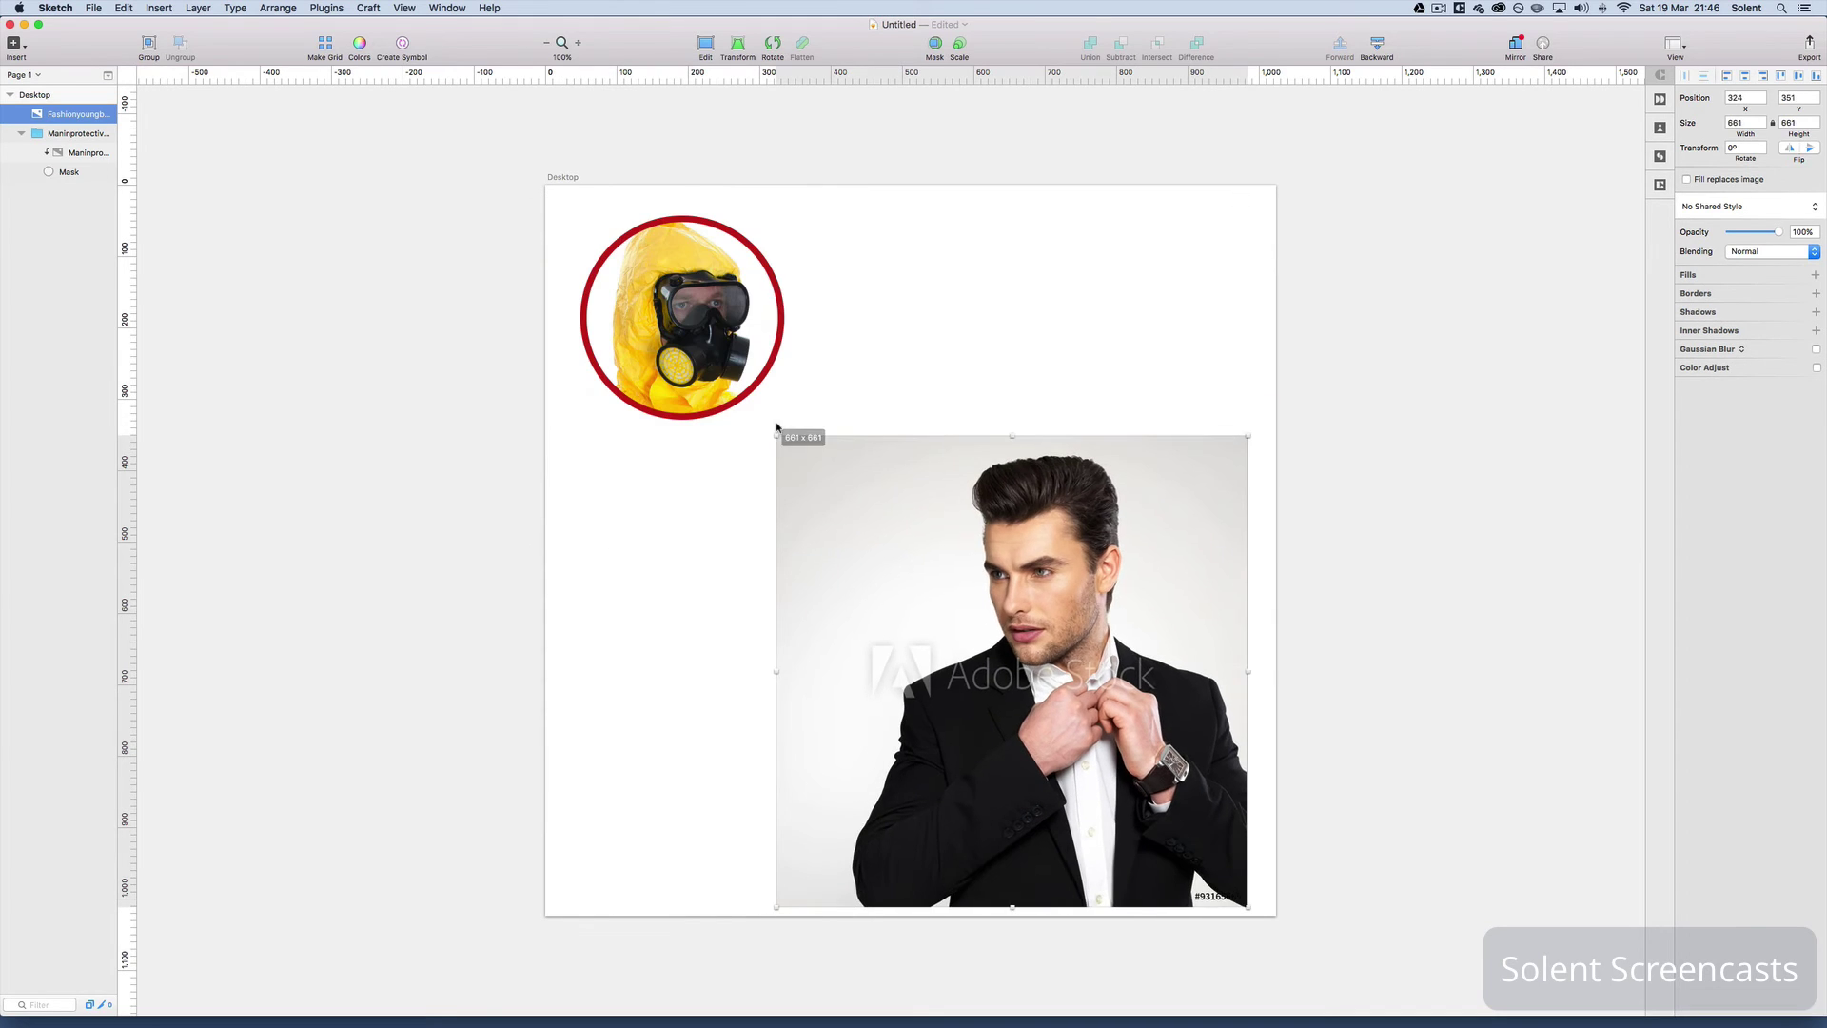
left_click_drag(1017, 560, 1029, 380)
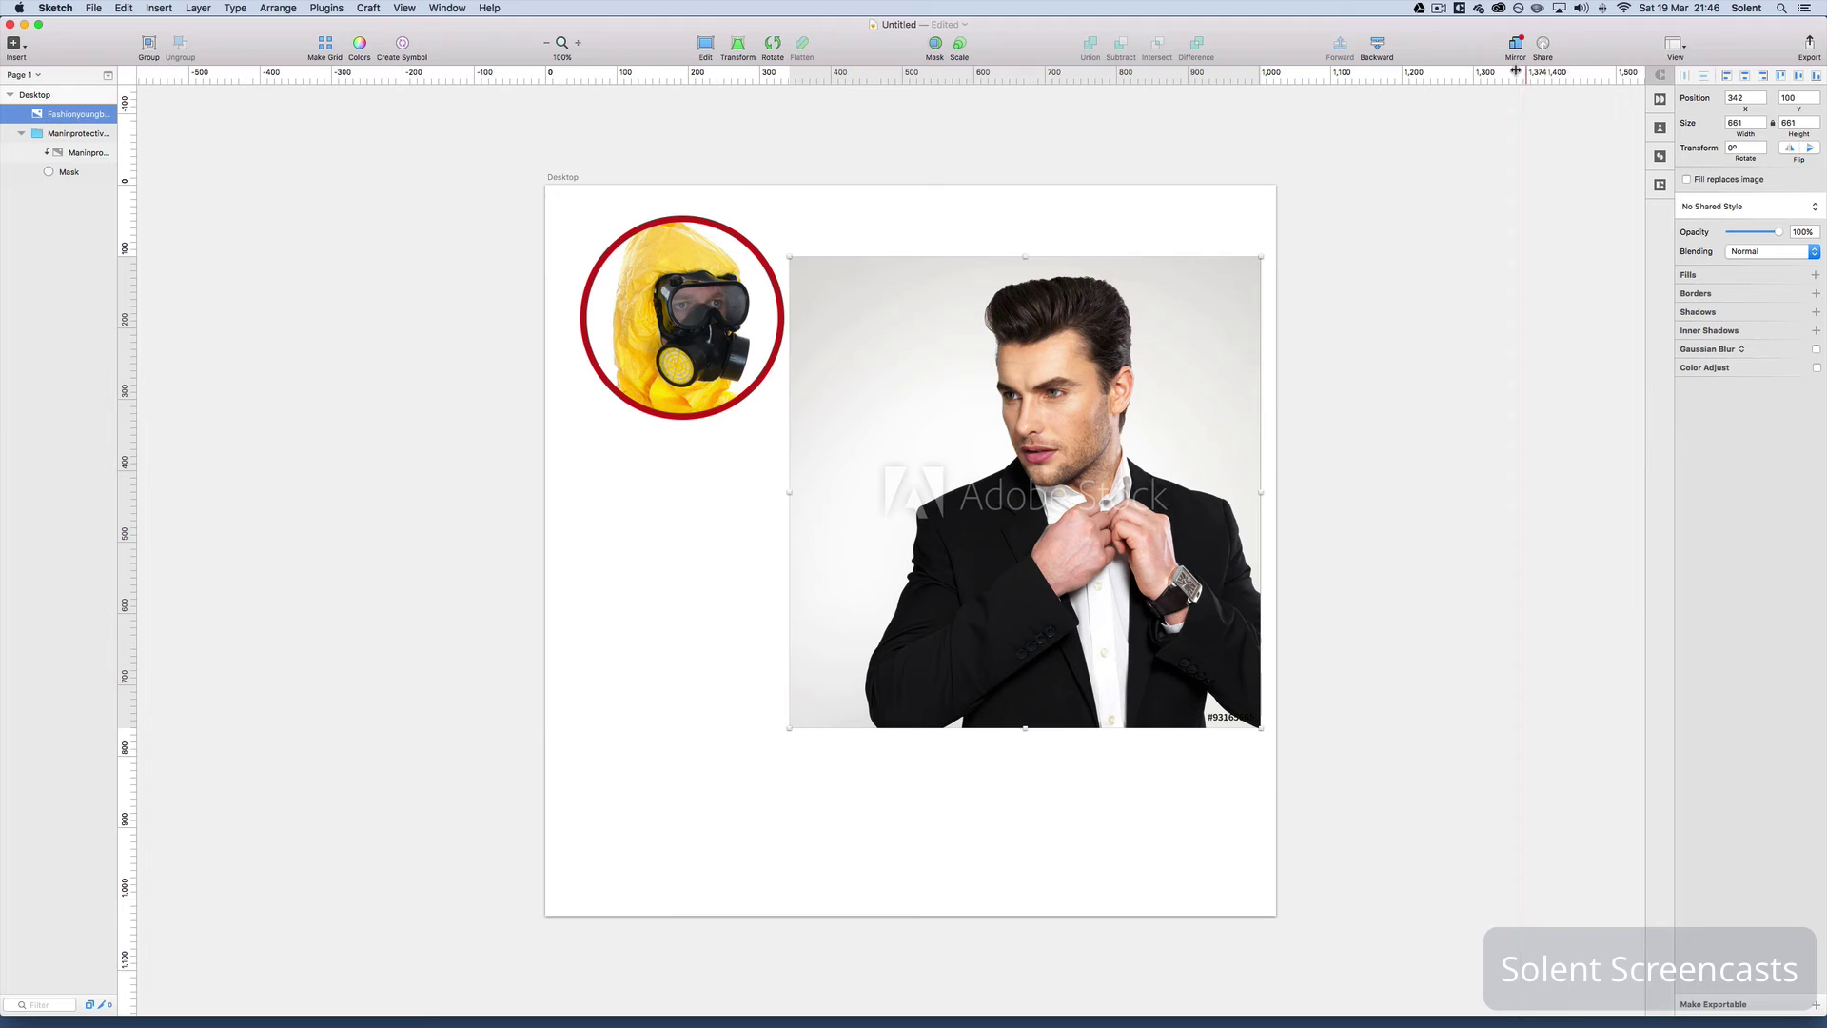
Fill the 661×661 suit image with a random Unsplash tabby kitten photo via Place Photos
left_click(1657, 134)
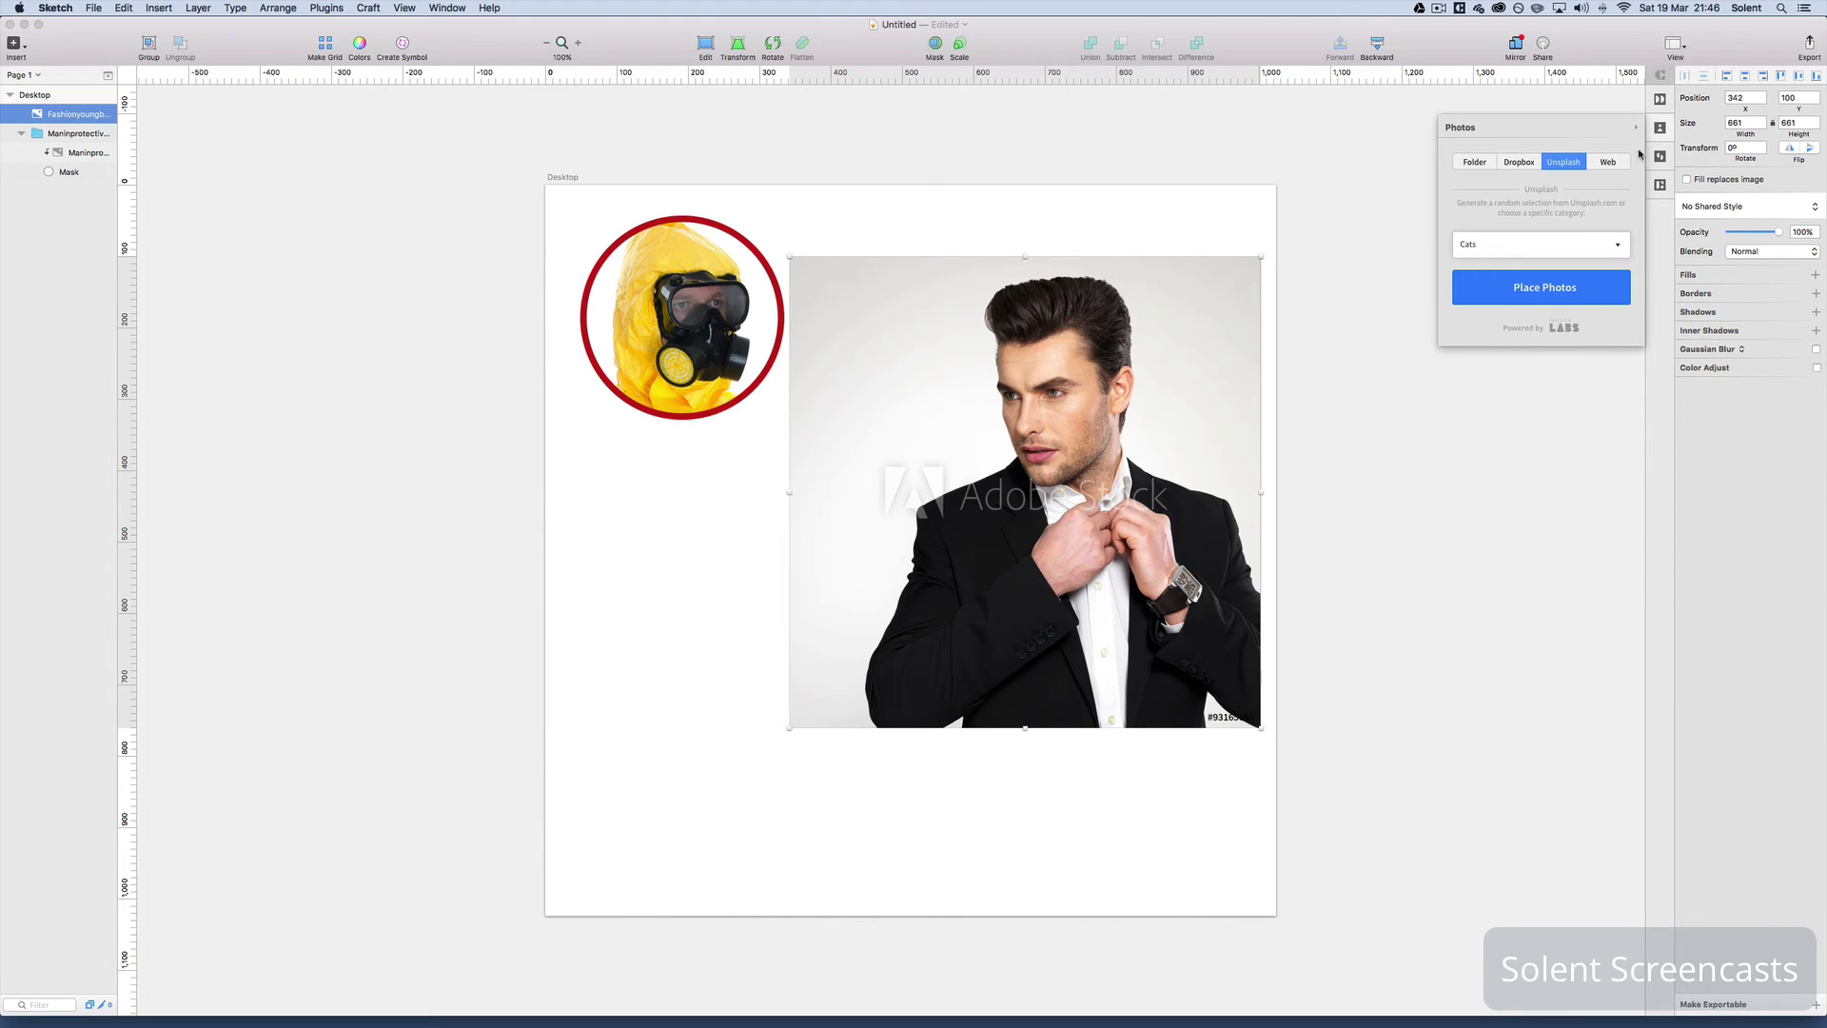
left_click(1517, 288)
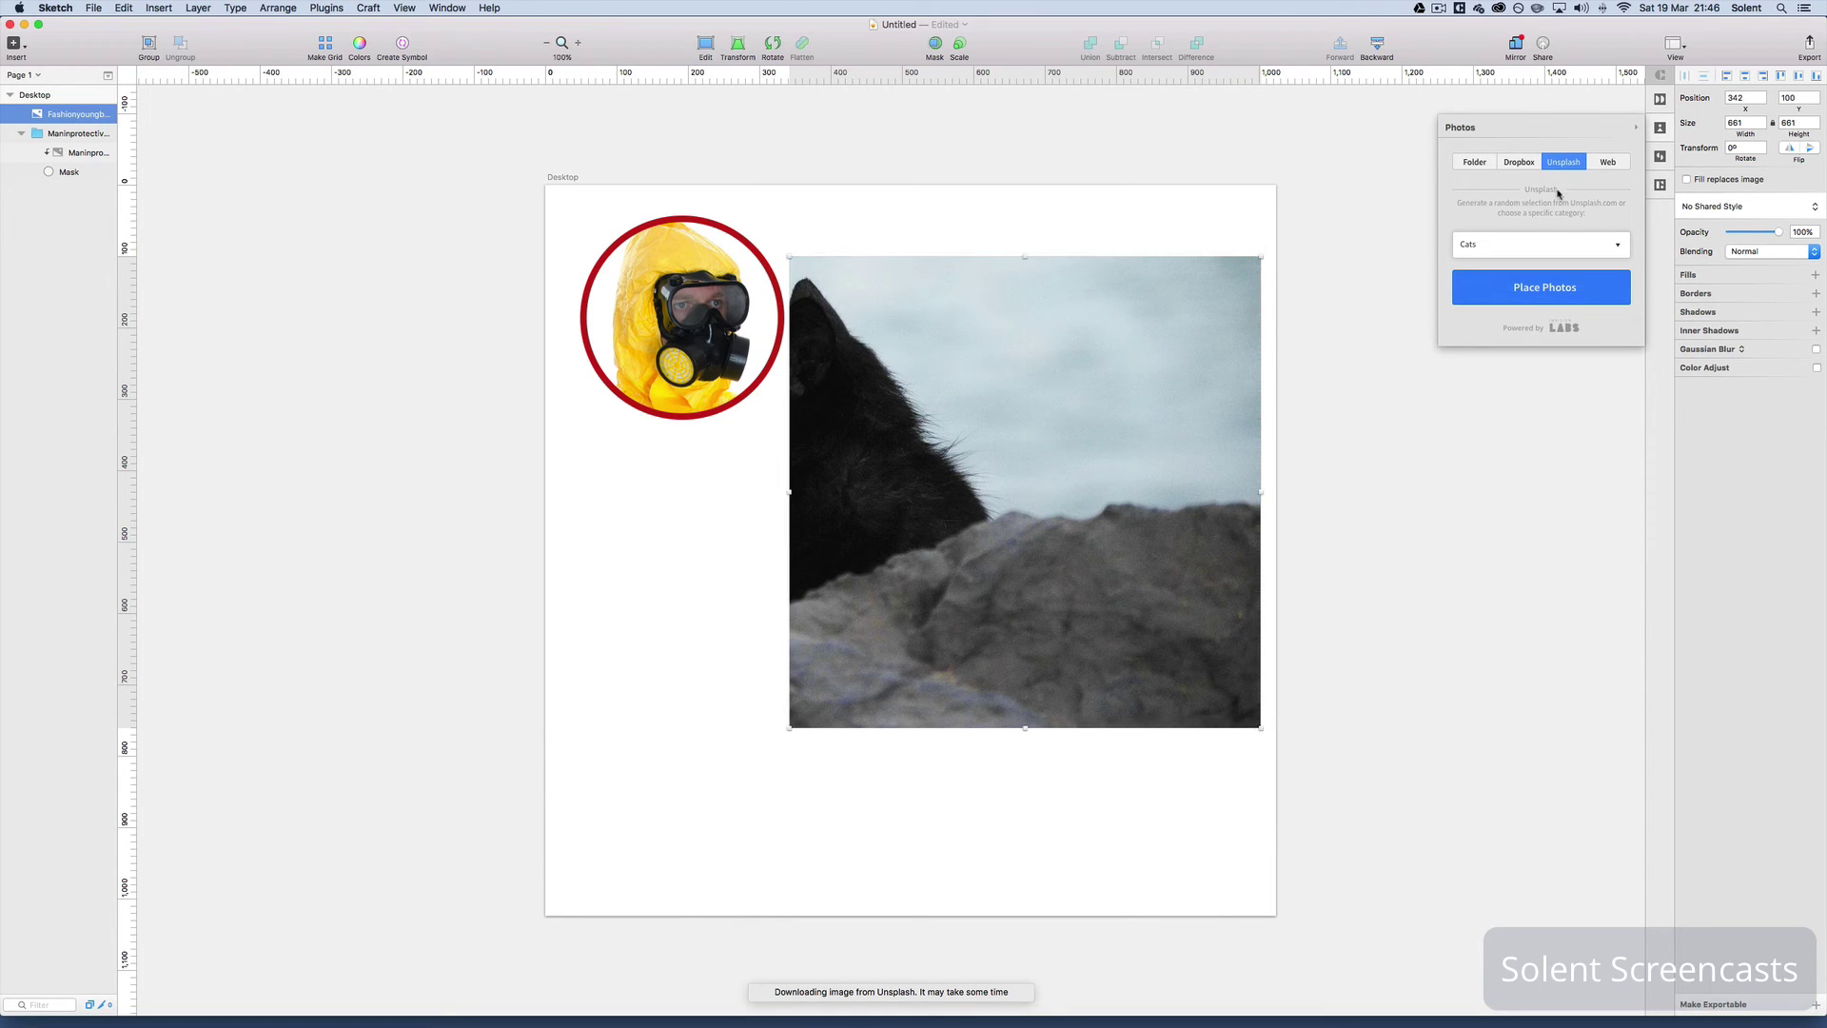
left_click(1520, 293)
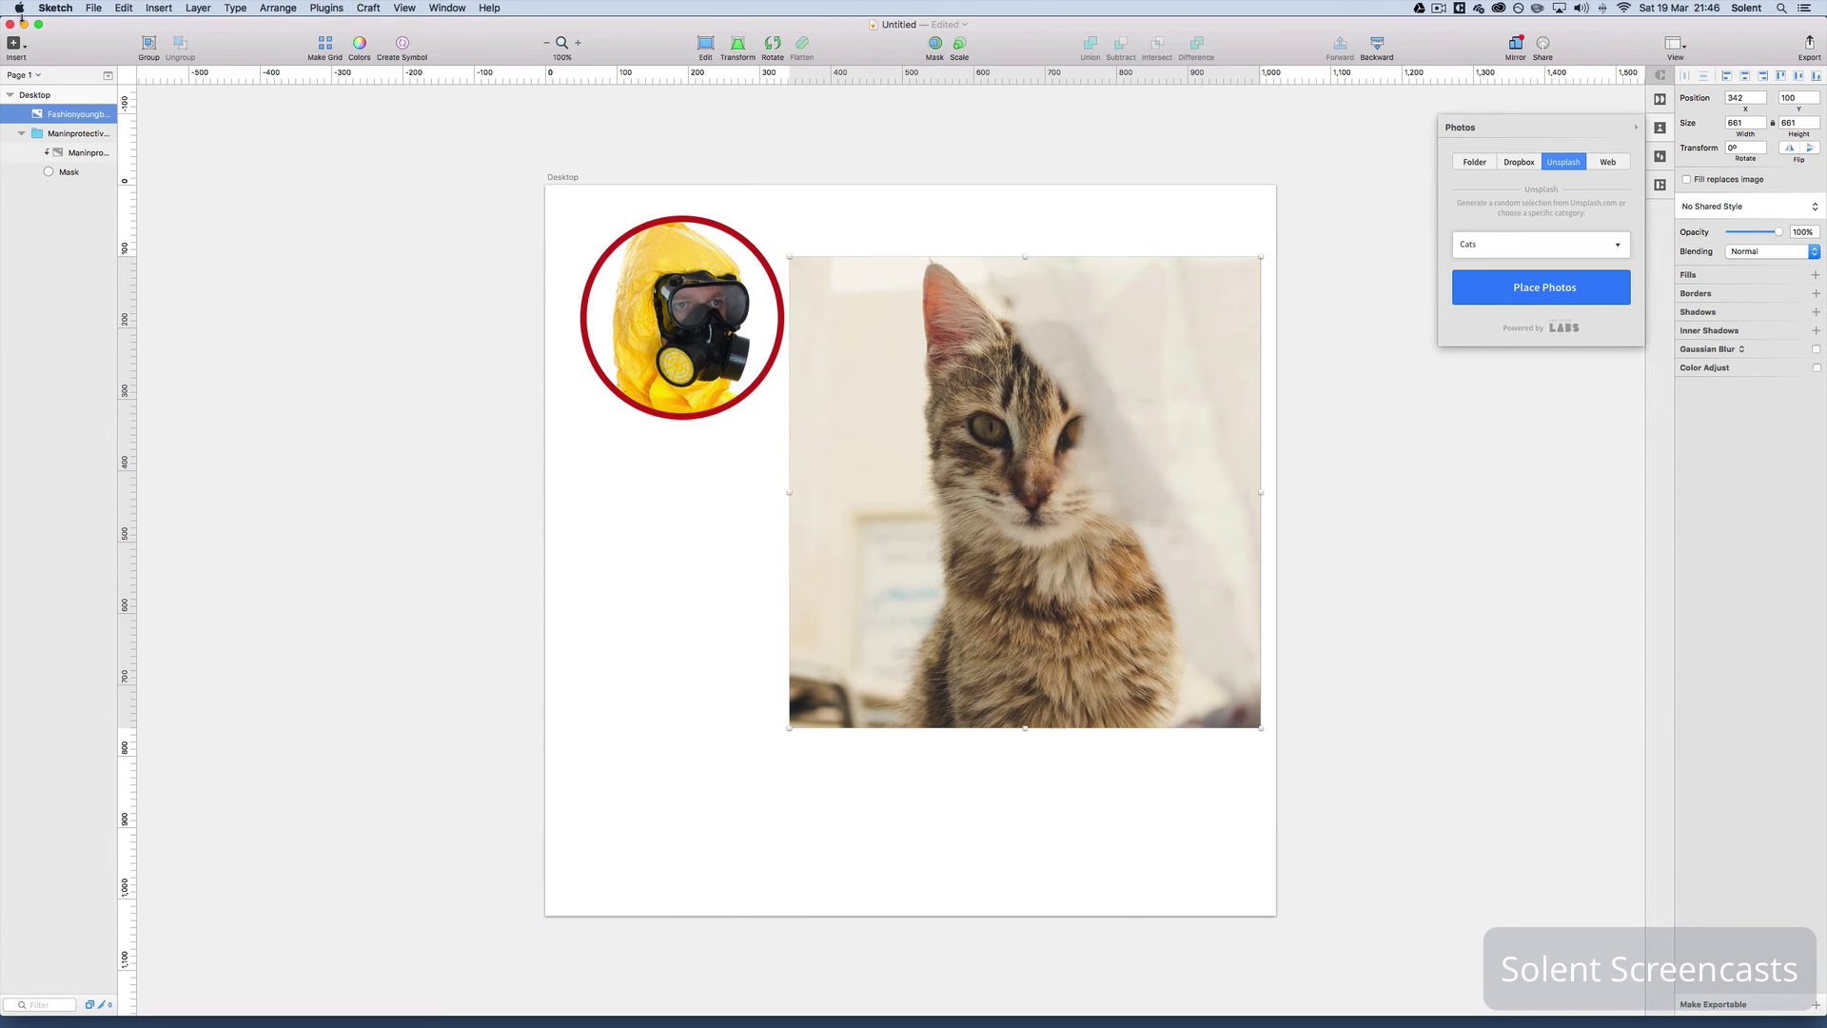
Draw a 570×570 star from its centre over the kitten photo and mask the photo with it
left_click(15, 44)
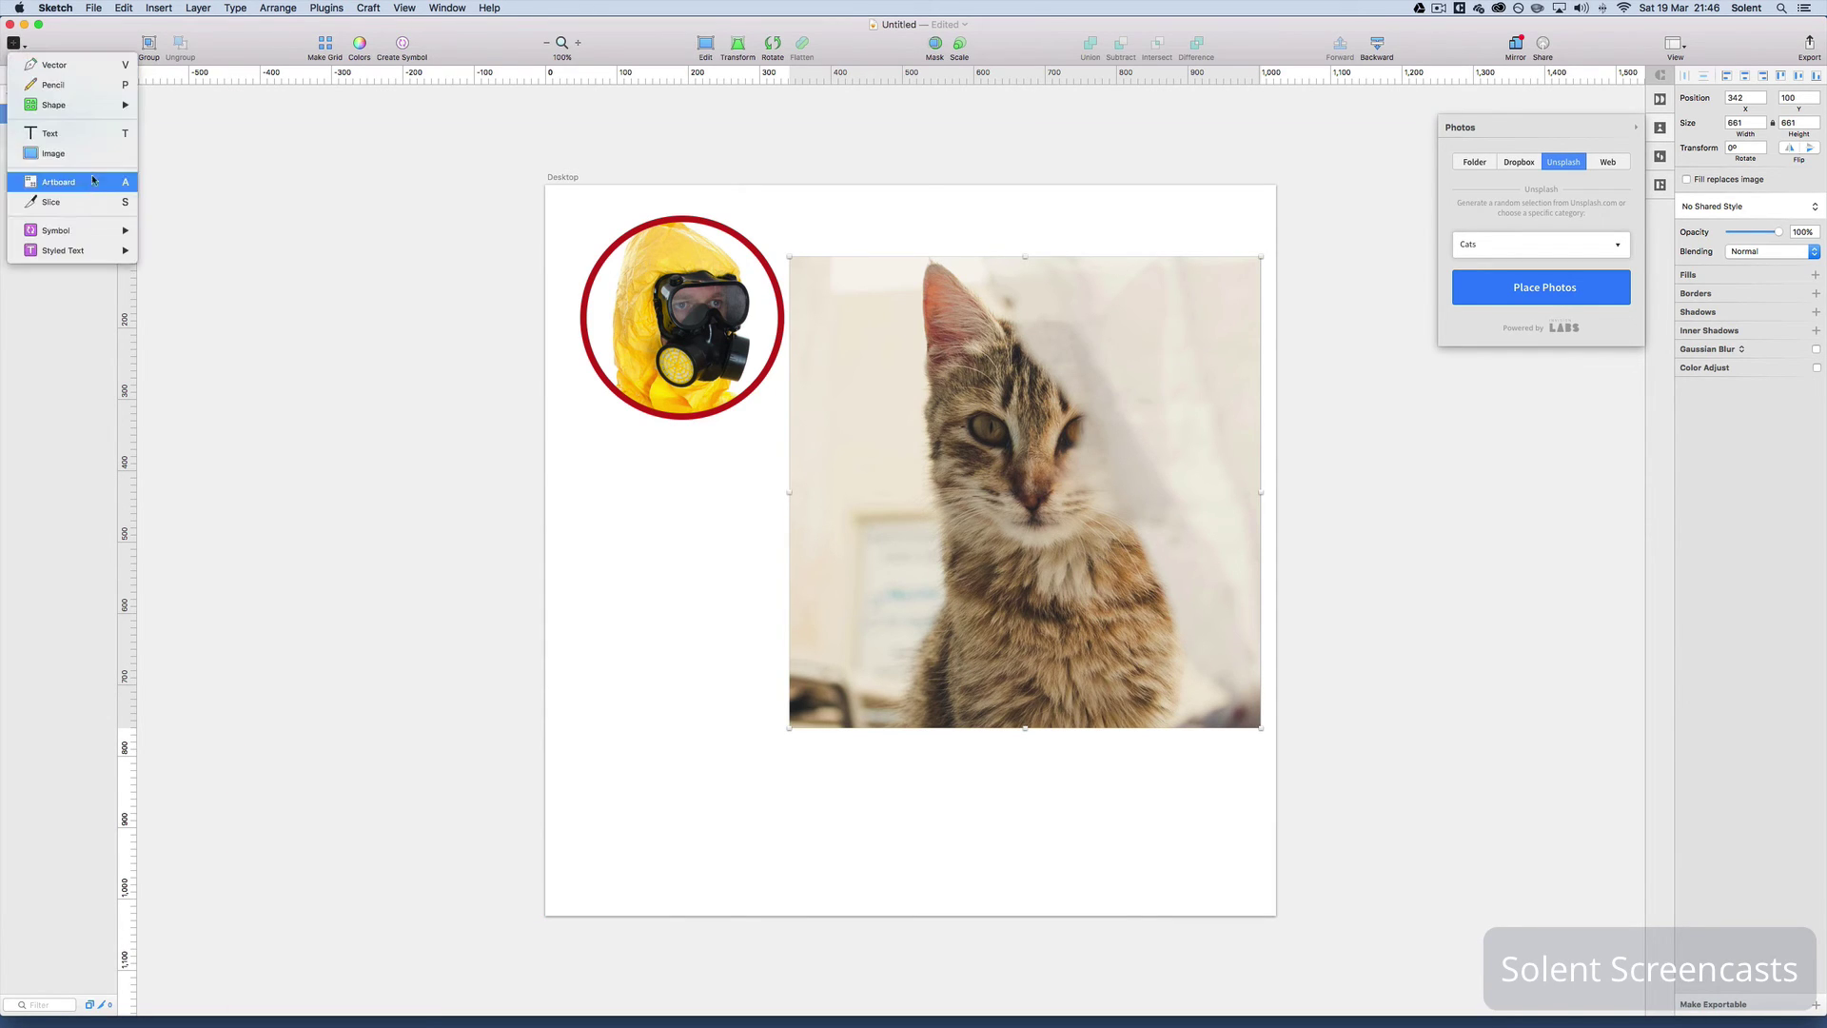
mouse_move(105, 105)
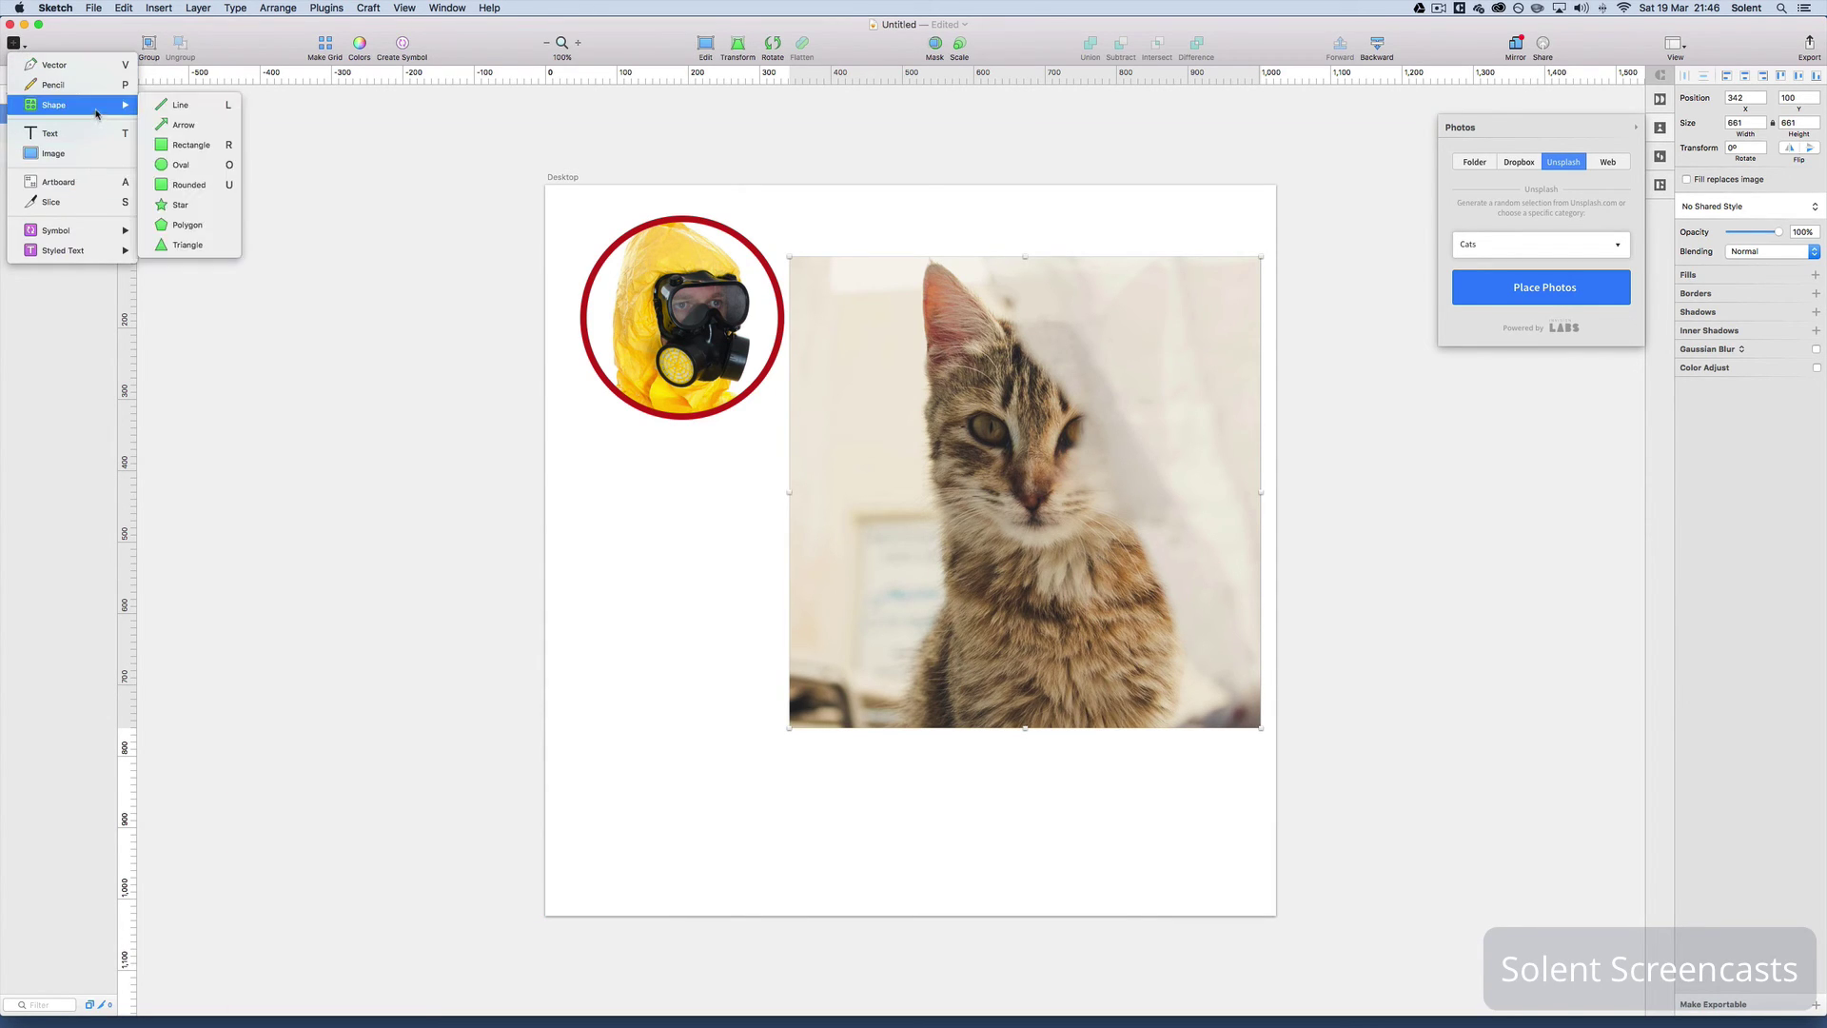
left_click(207, 200)
key("alt")
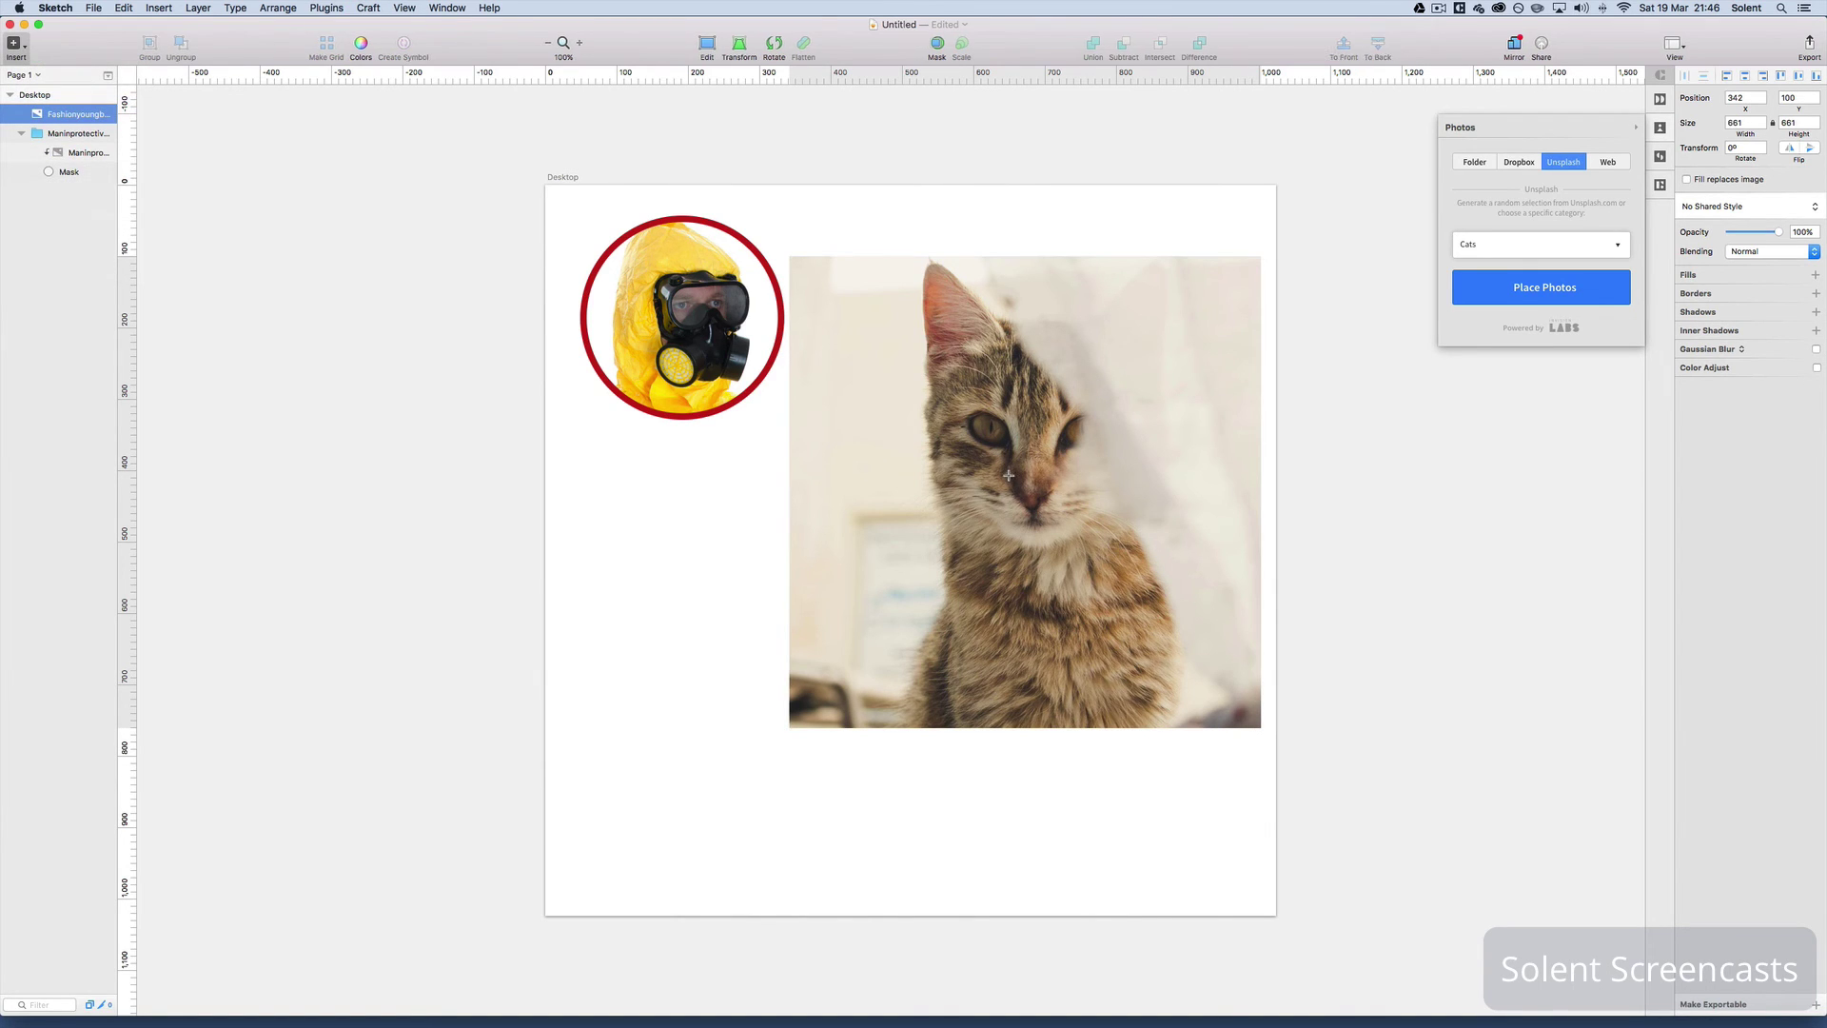
left_click_drag(1010, 476, 1213, 225)
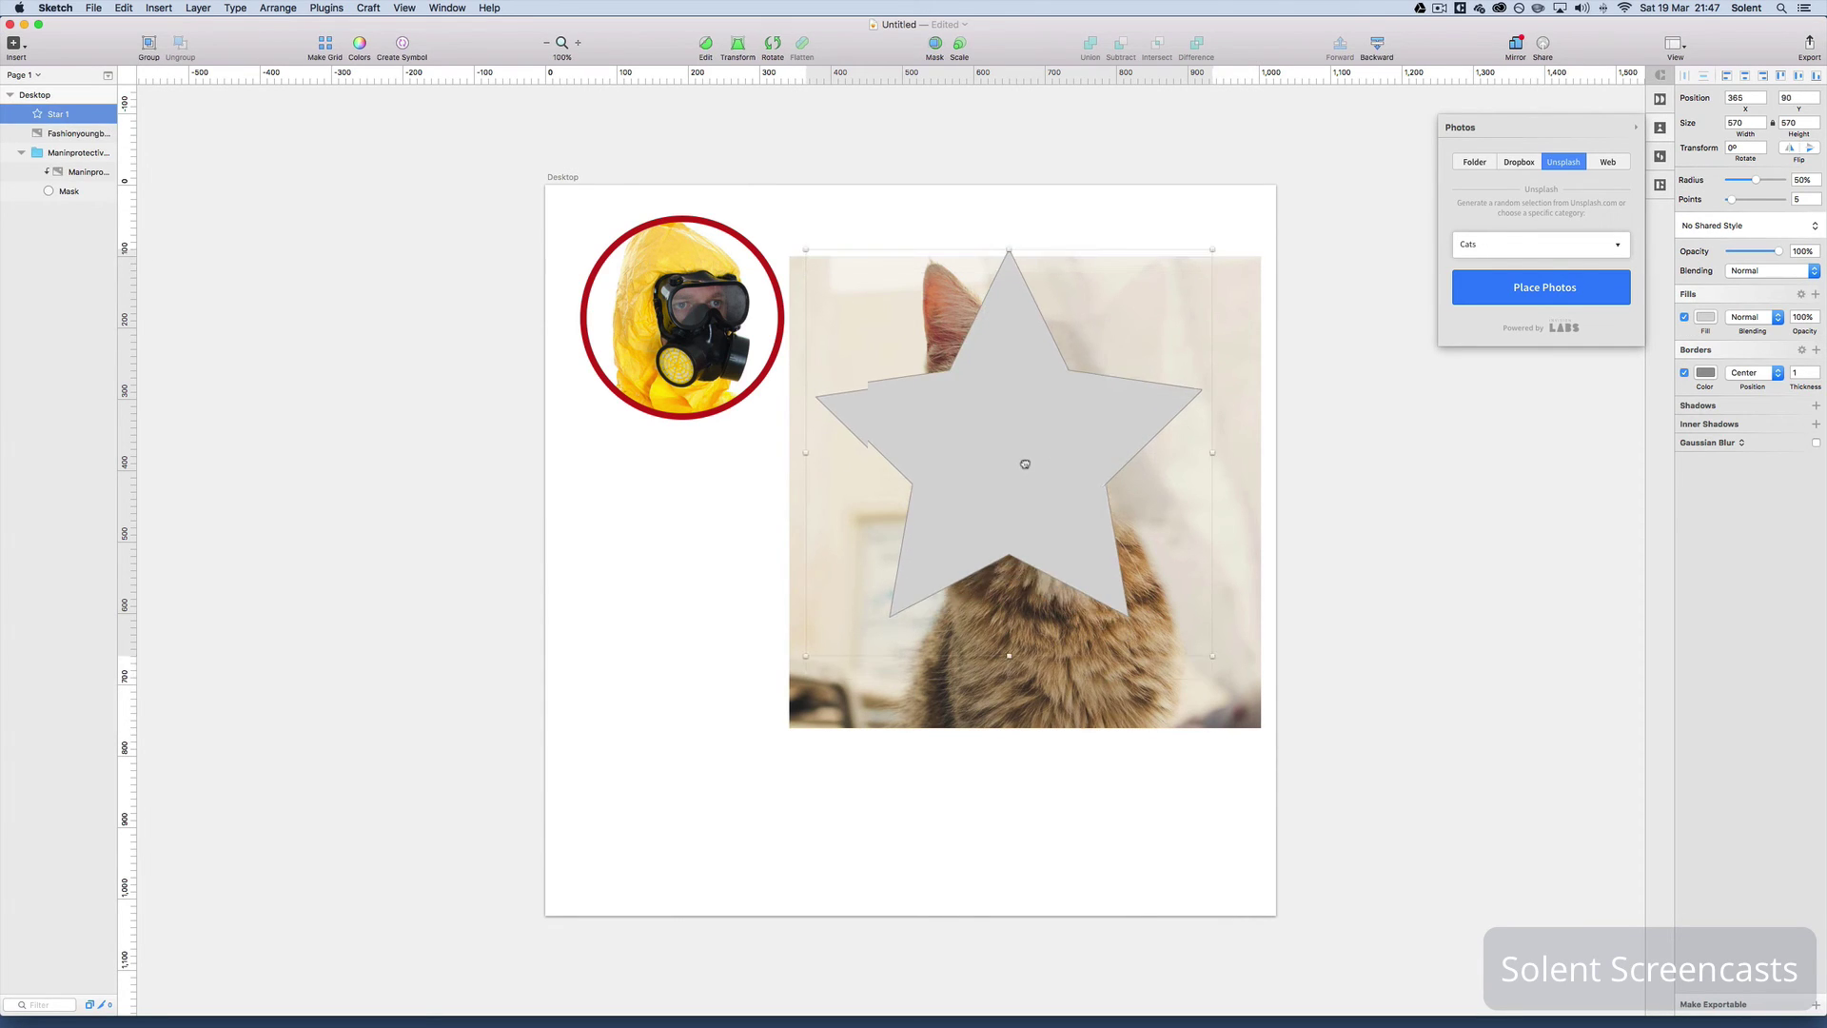
left_click(1252, 623, "shift")
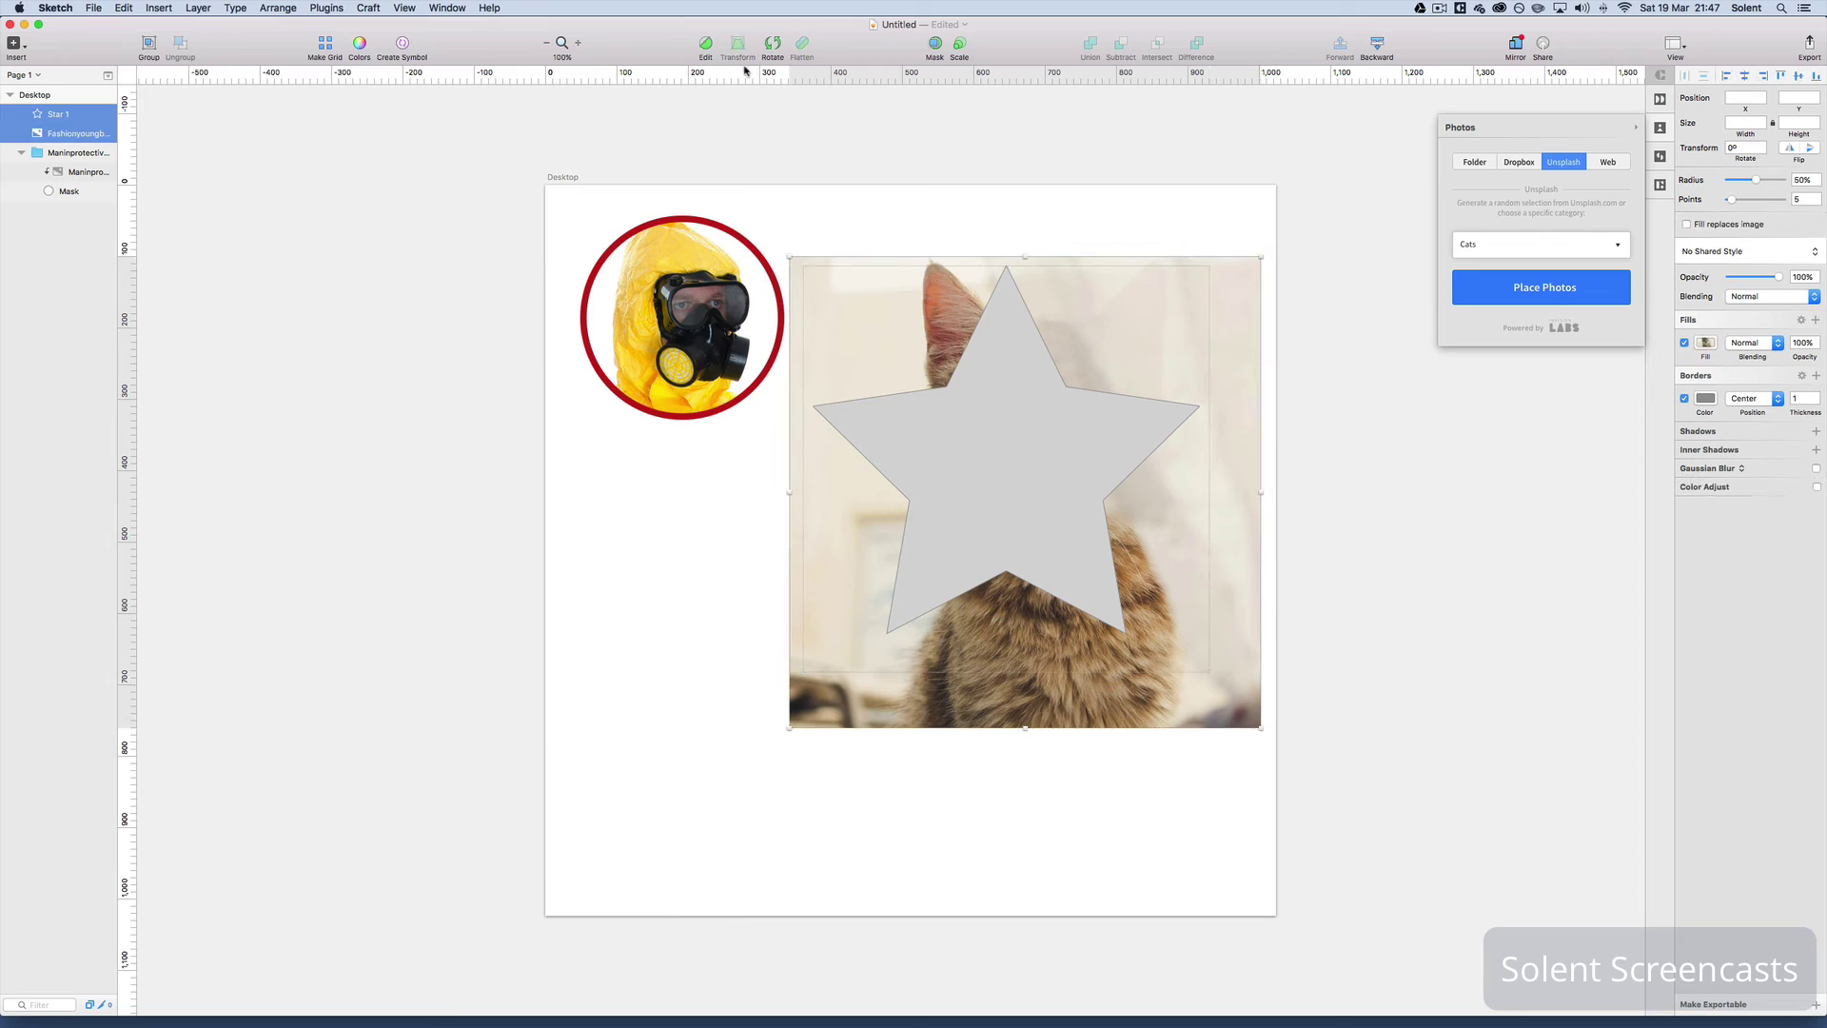
left_click(932, 44)
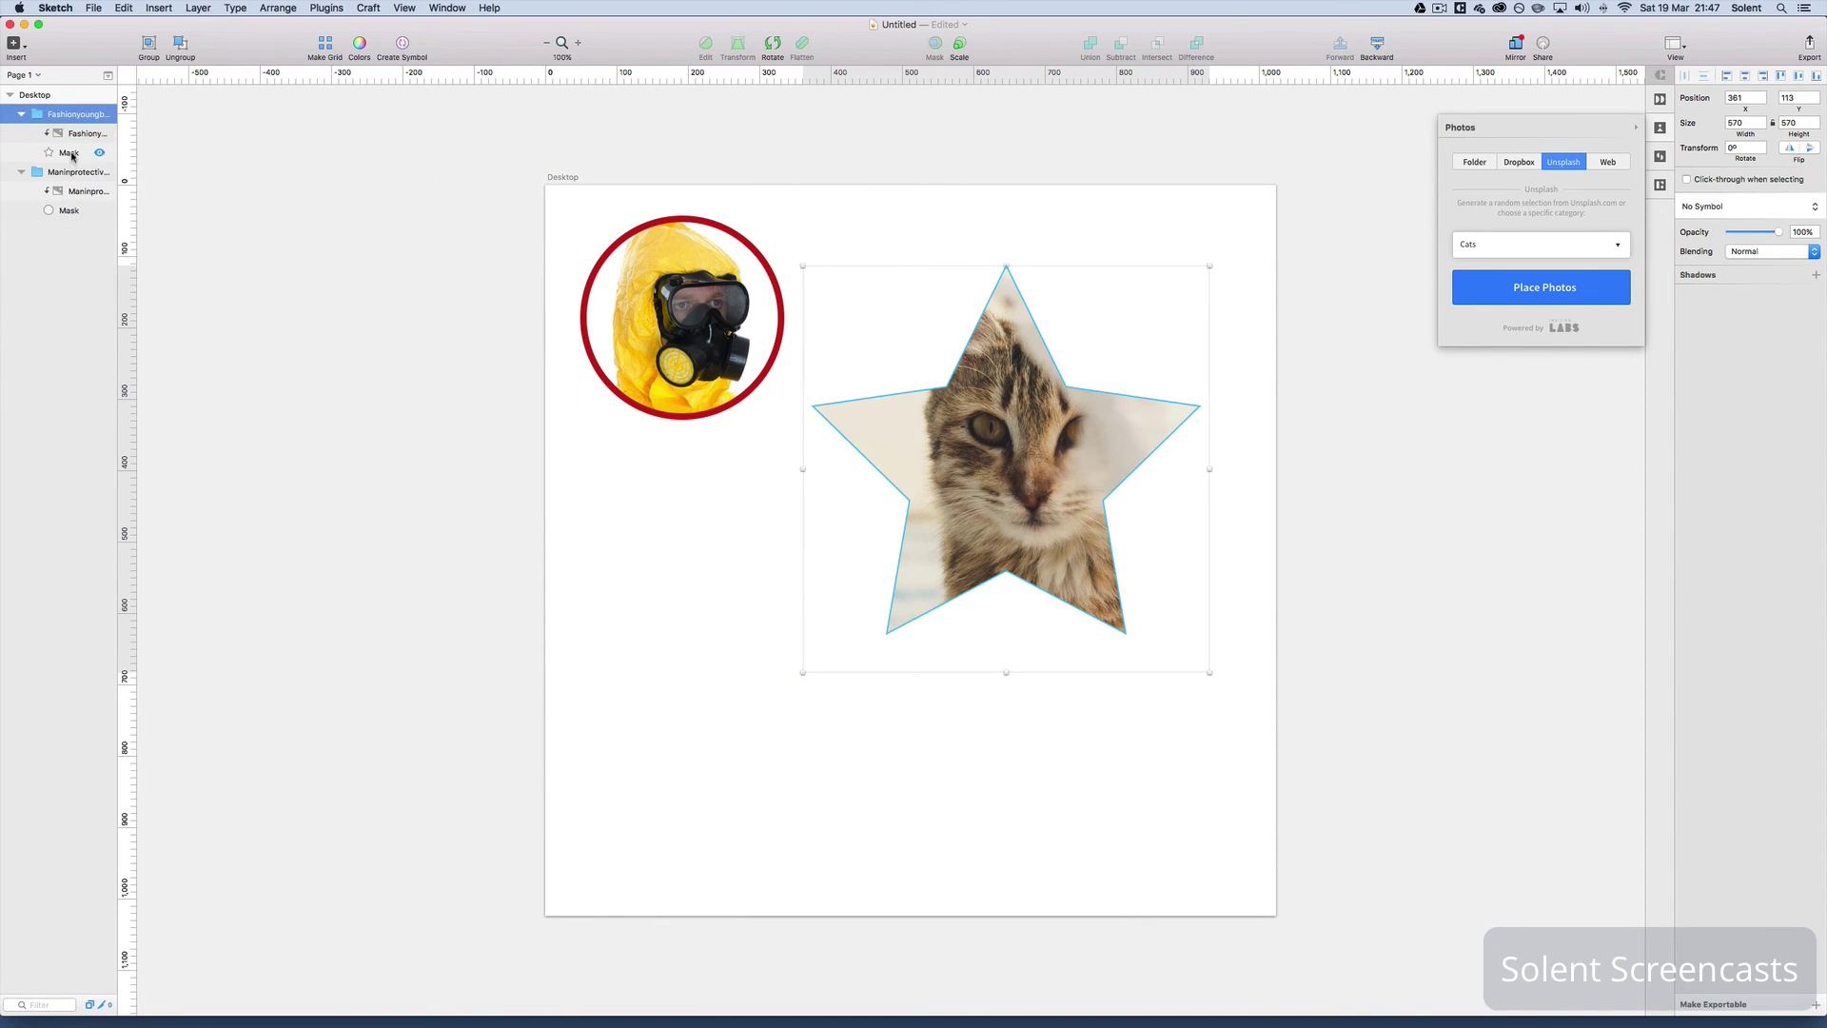
Give the star mask a grey border of thickness 15 and remove its solid fill
double_click(980, 416)
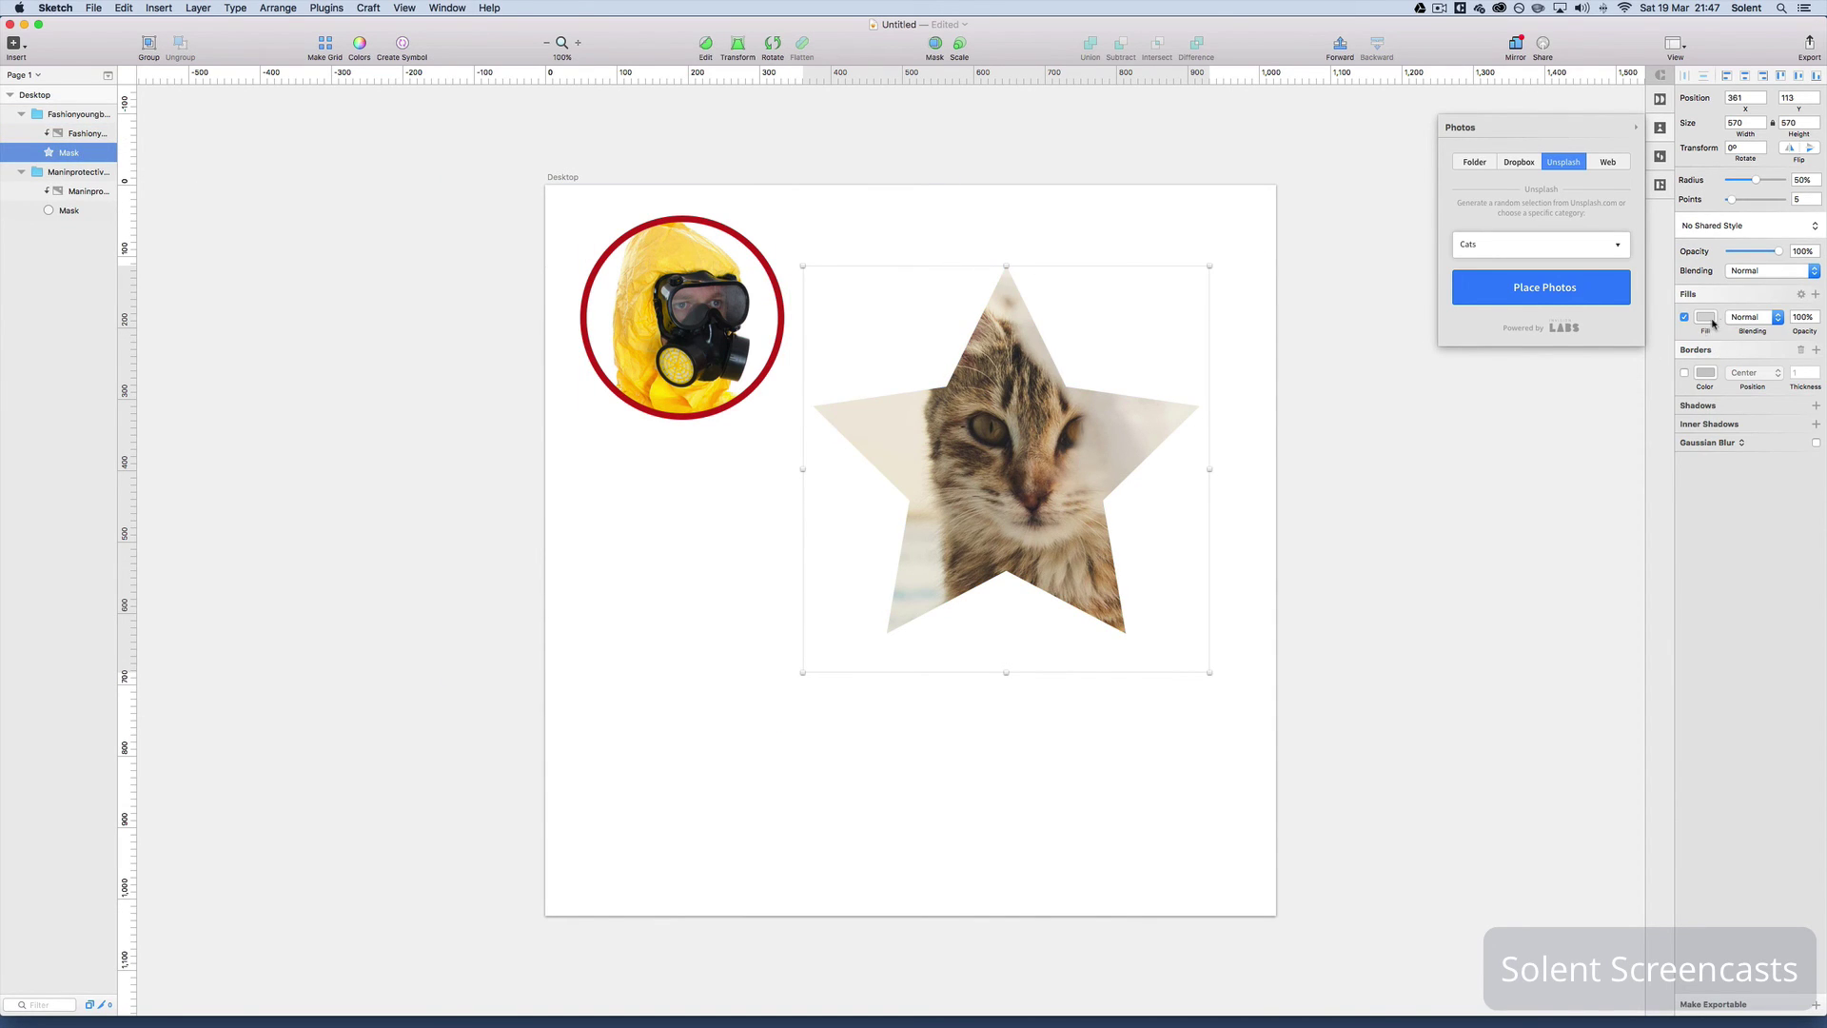
left_click(1684, 372)
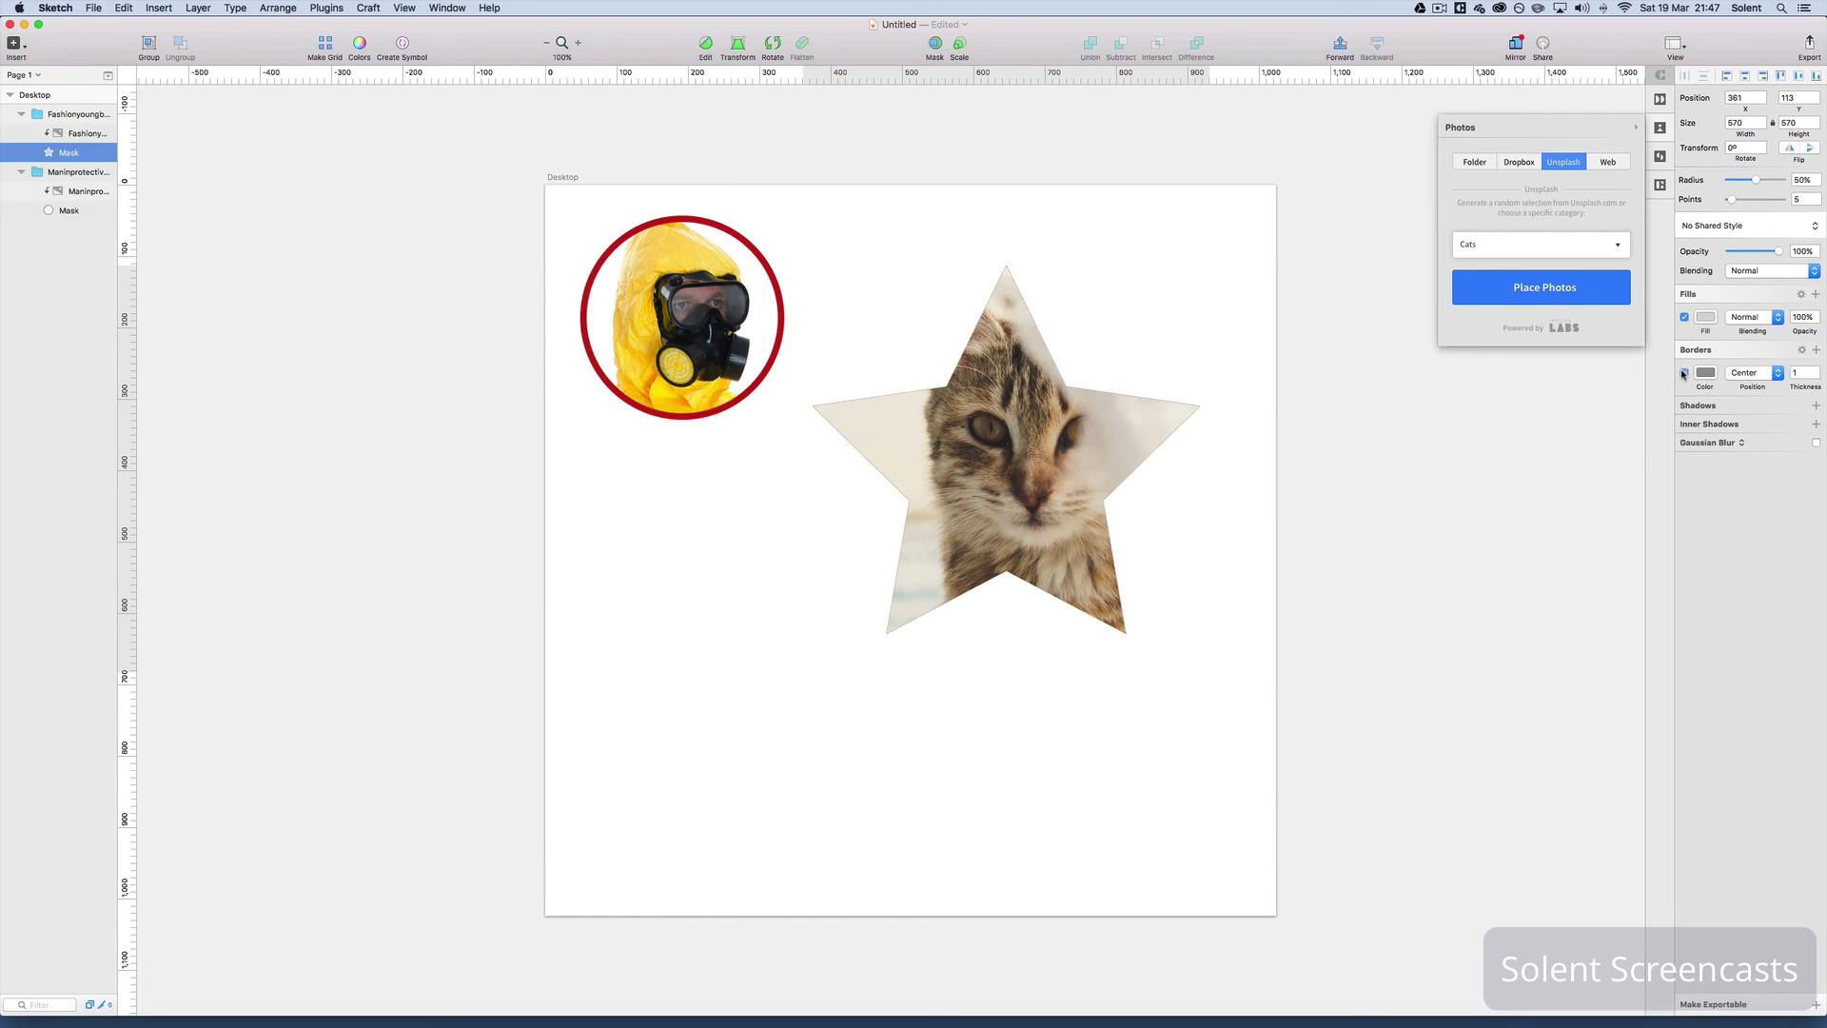
left_click(1685, 317)
left_click(1814, 372)
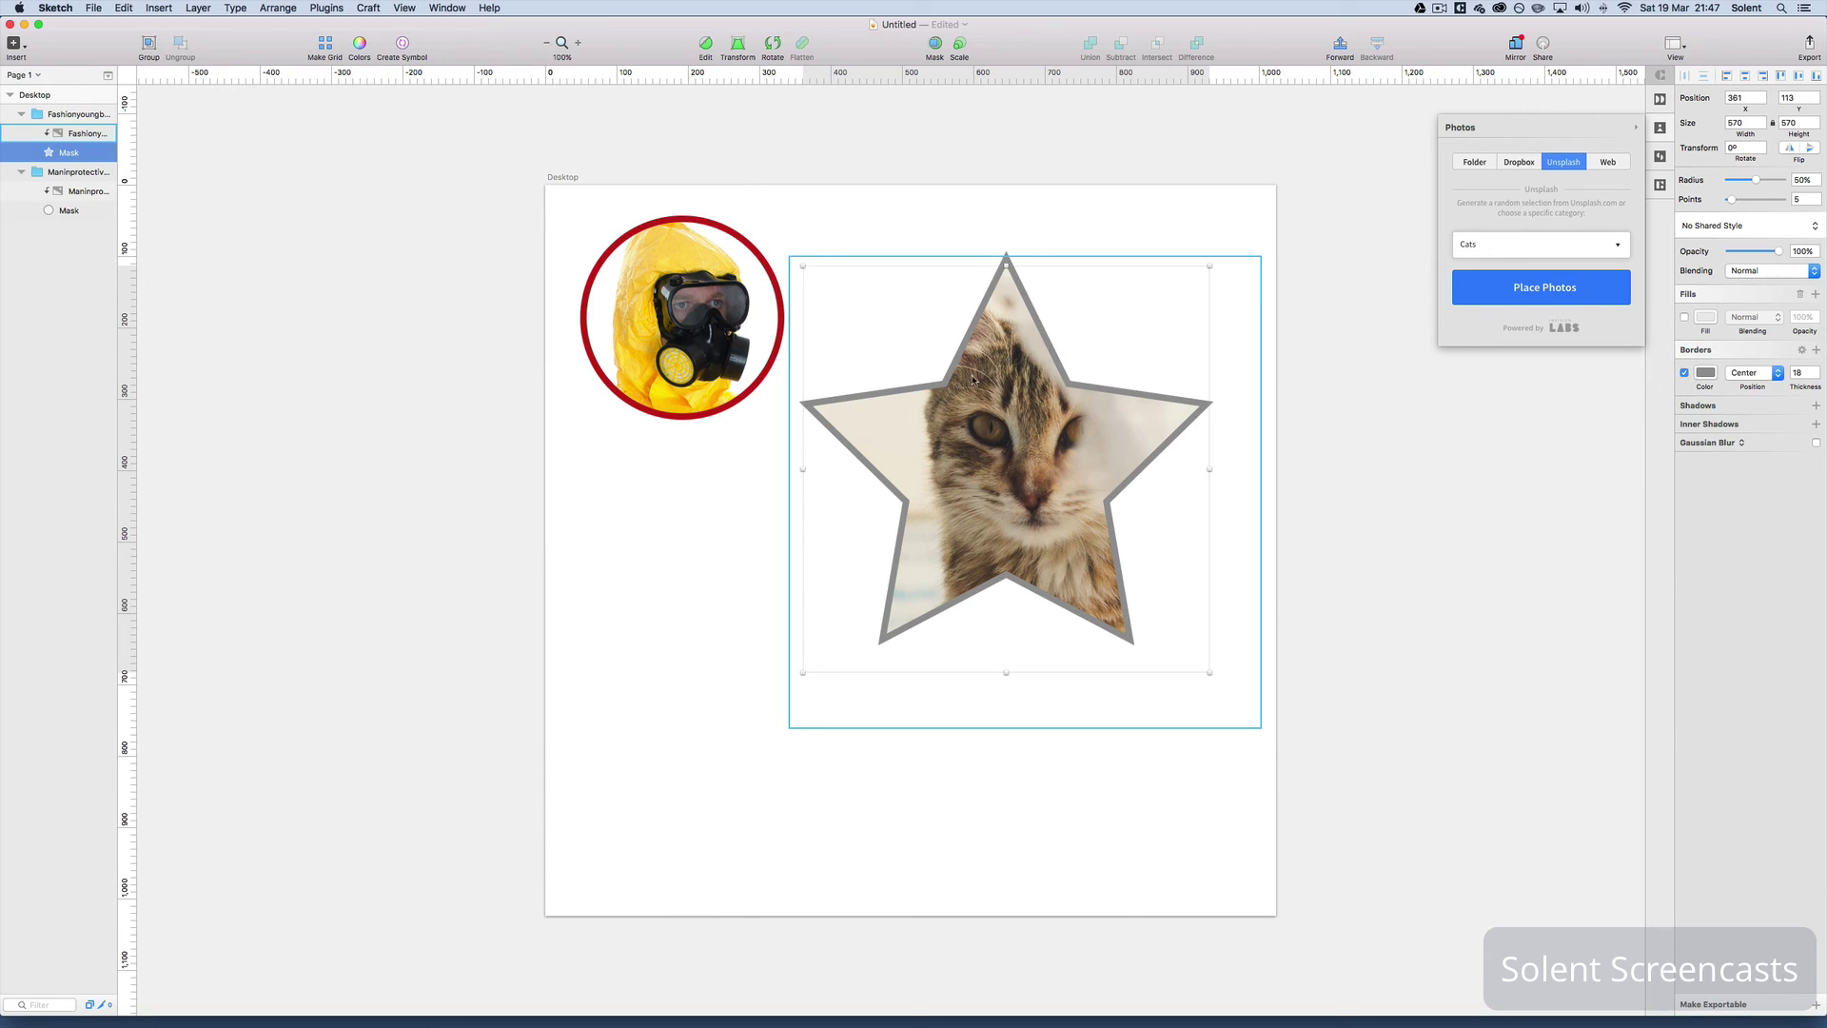
Slightly shrink the kitten photo inside the star, then move the star group down-left to 259, 253
left_click(51, 114)
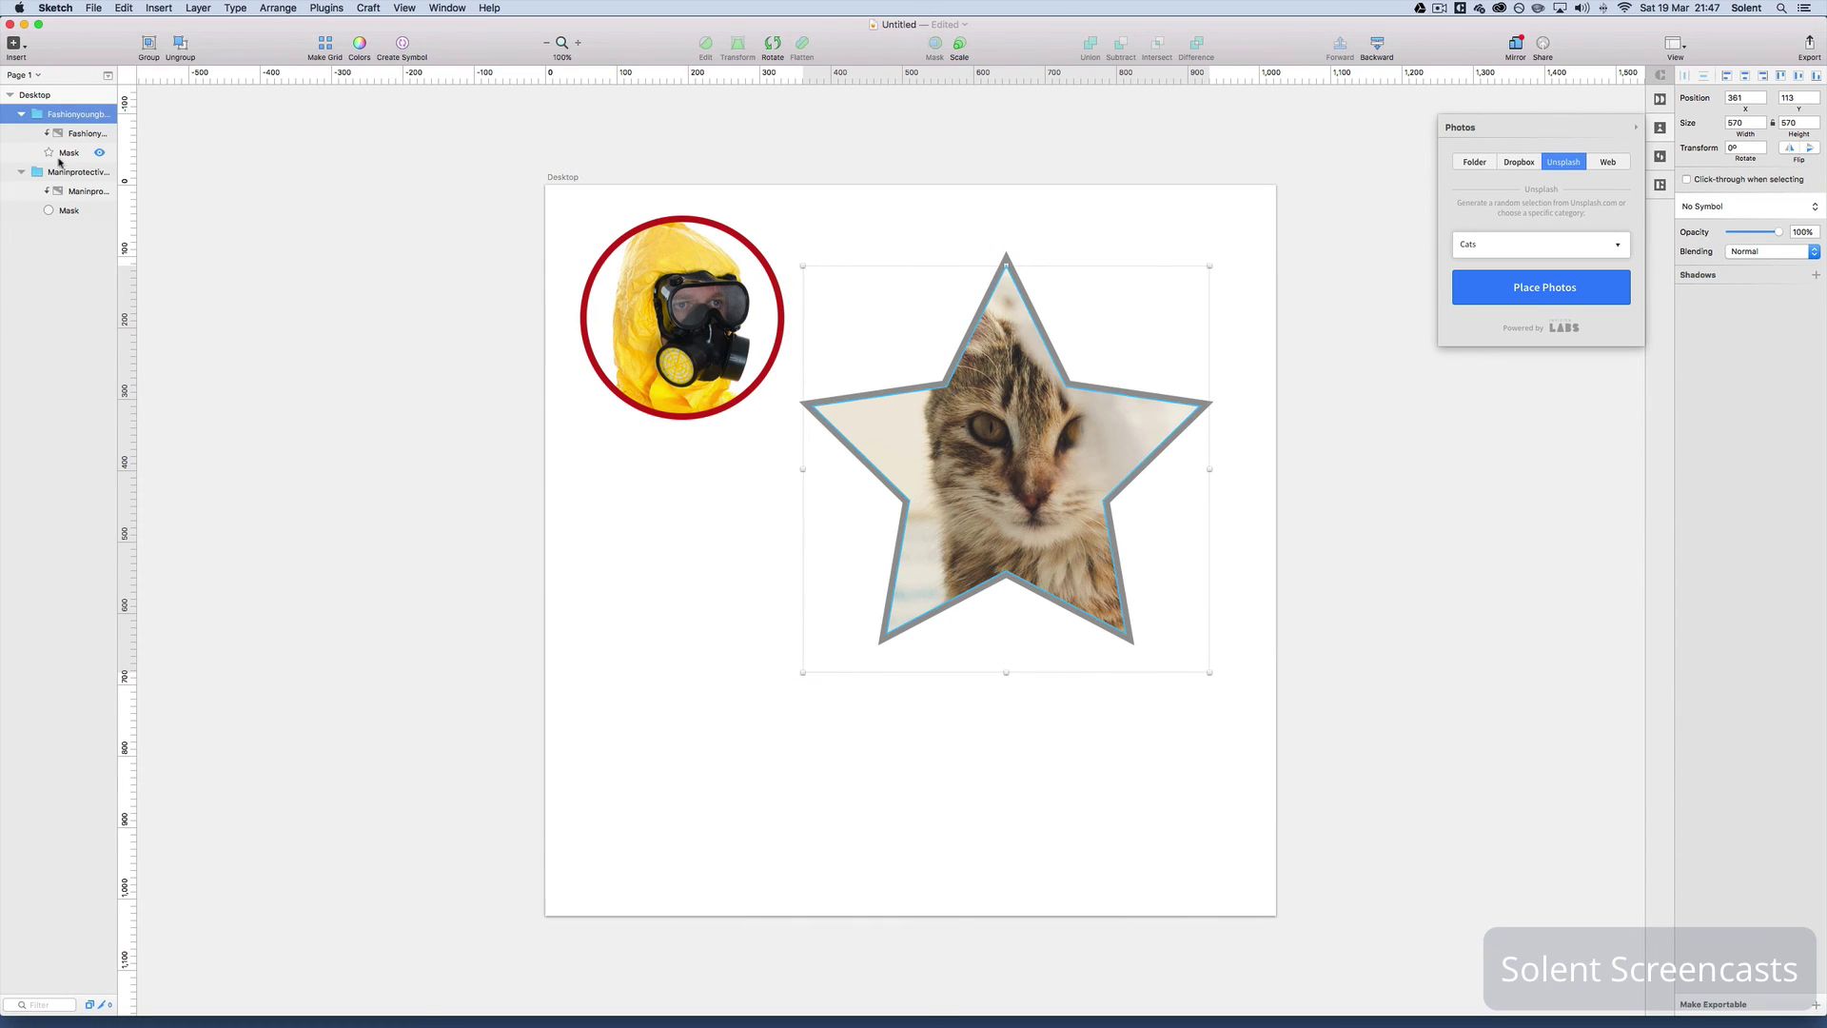
left_click(81, 133)
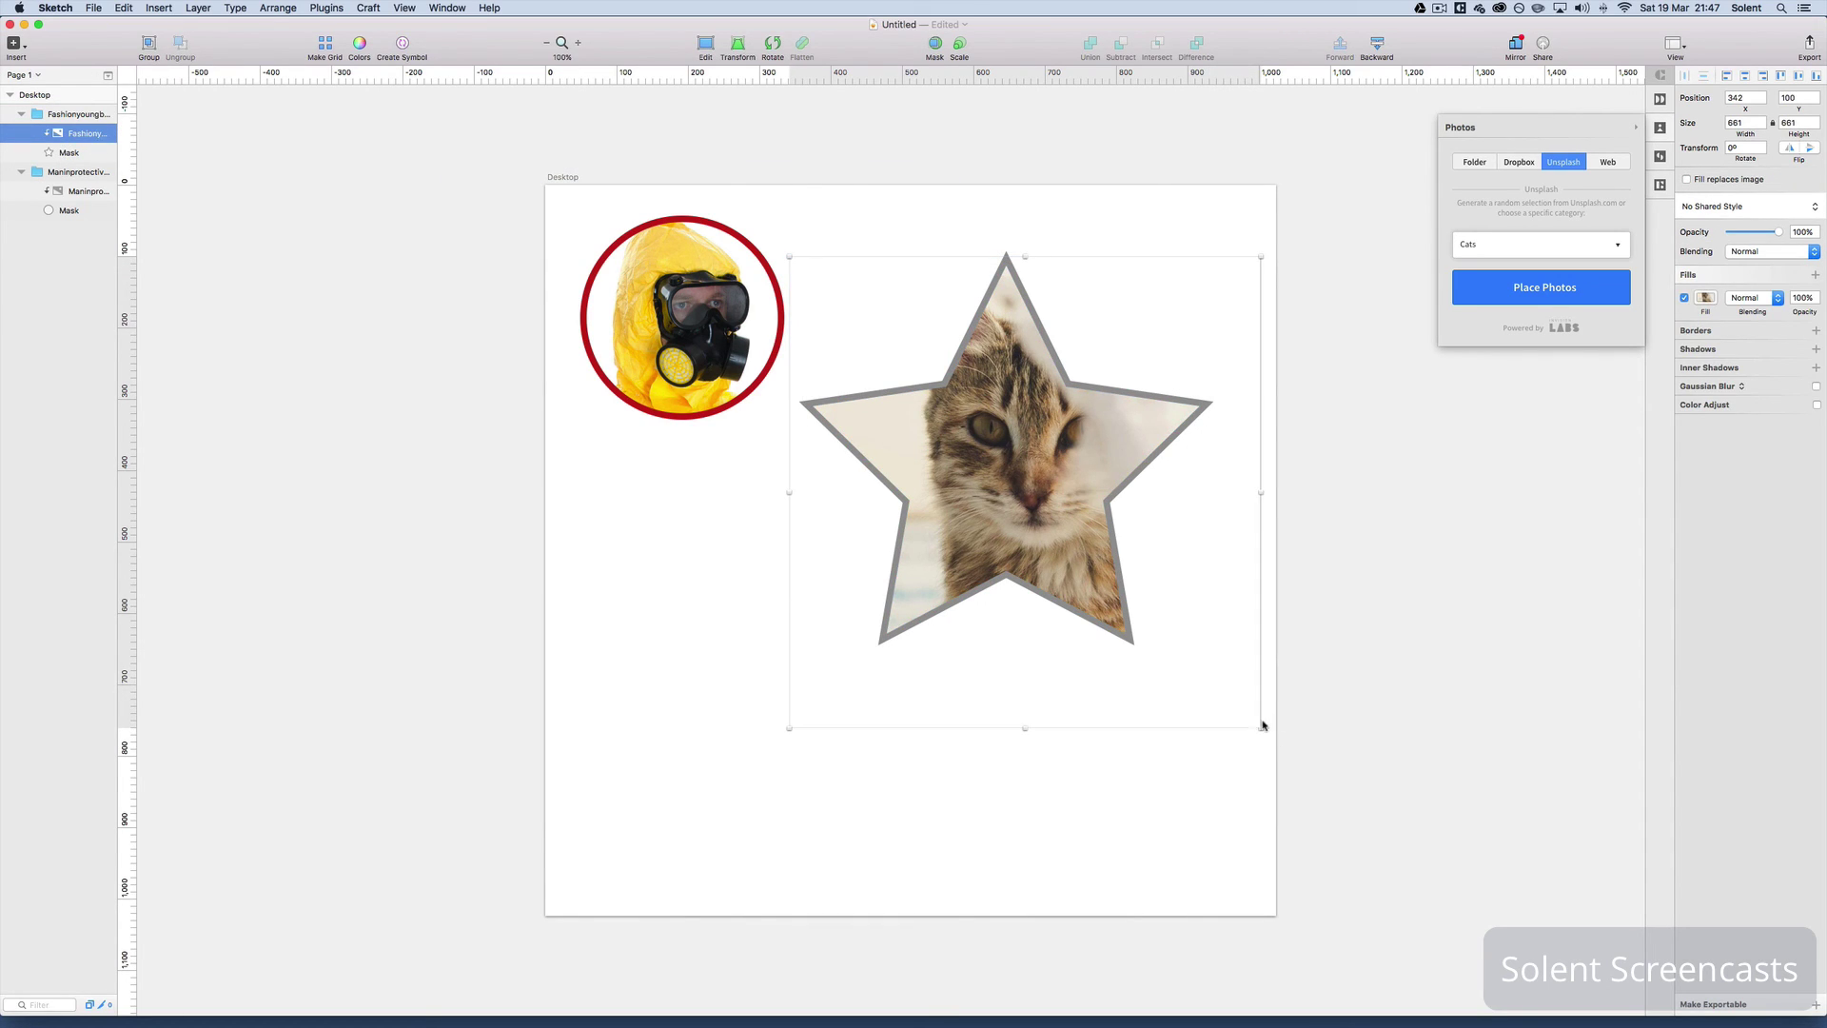
mouse_move(1259, 726)
left_mouse_down()
mouse_move(1182, 641)
mouse_move(1313, 734)
mouse_move(1257, 725)
left_mouse_up()
left_click(84, 113)
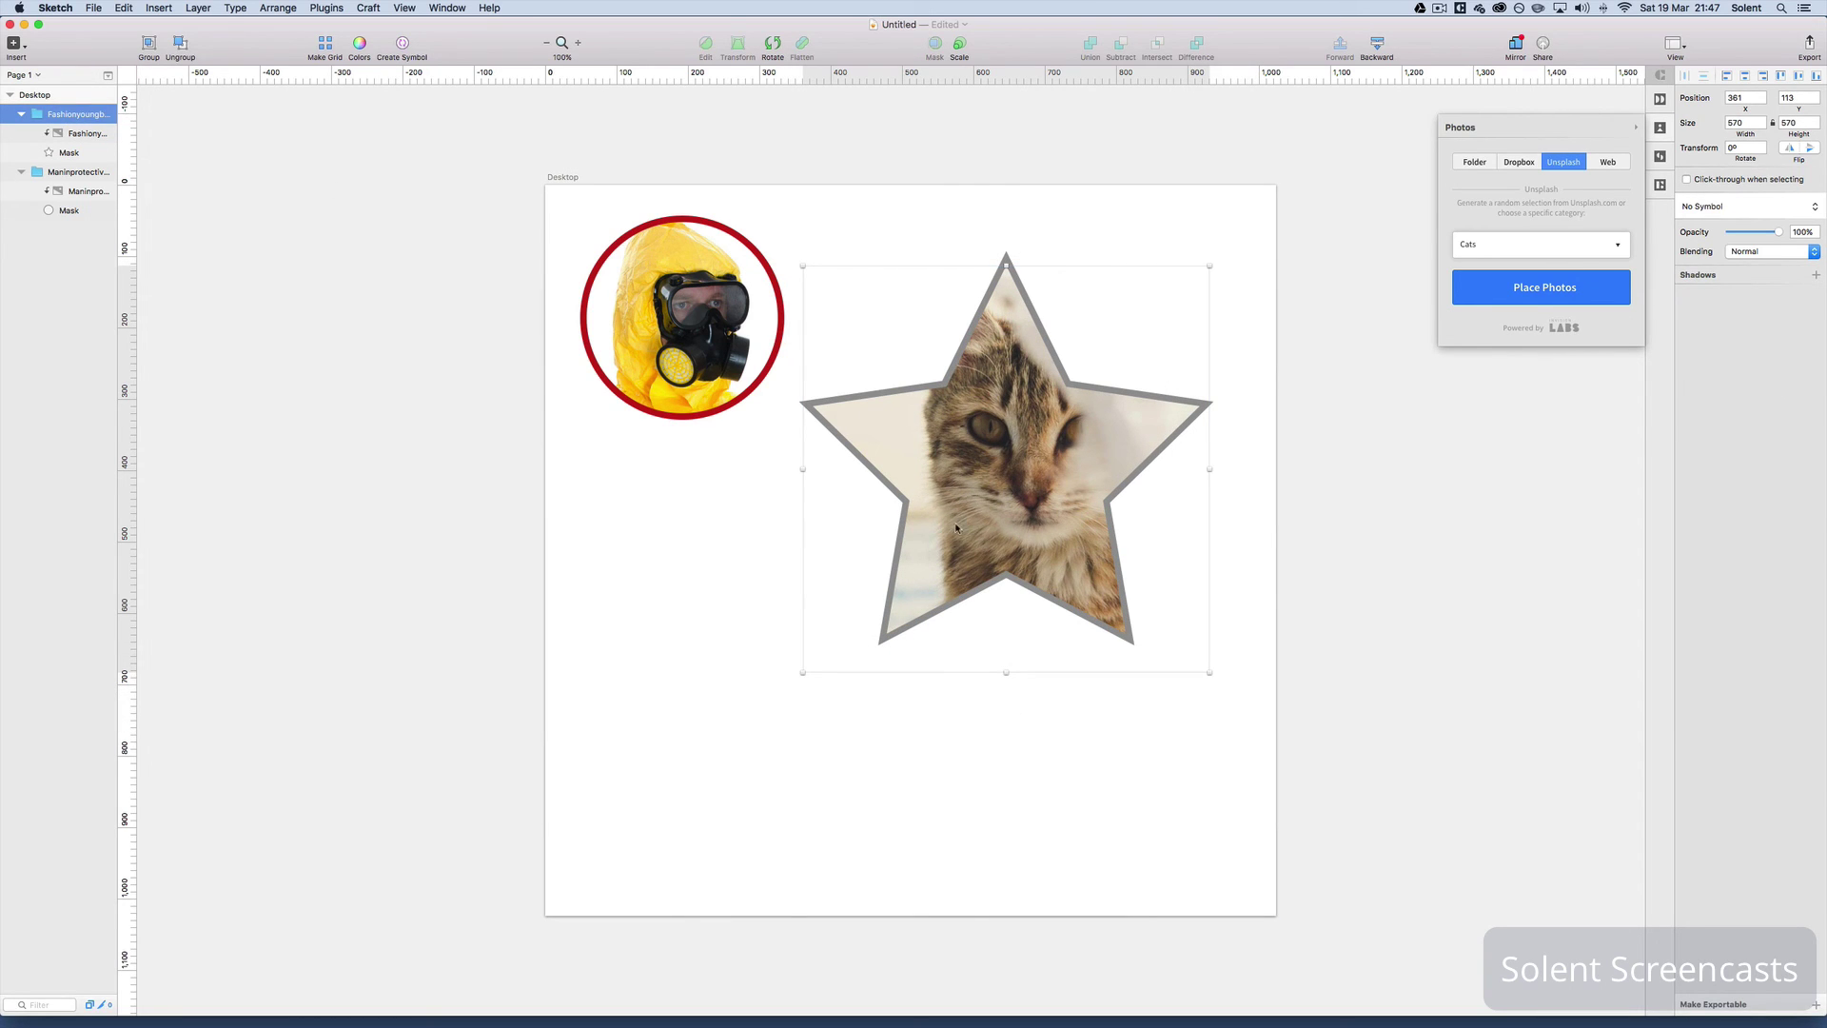
left_click_drag(955, 521, 923, 613)
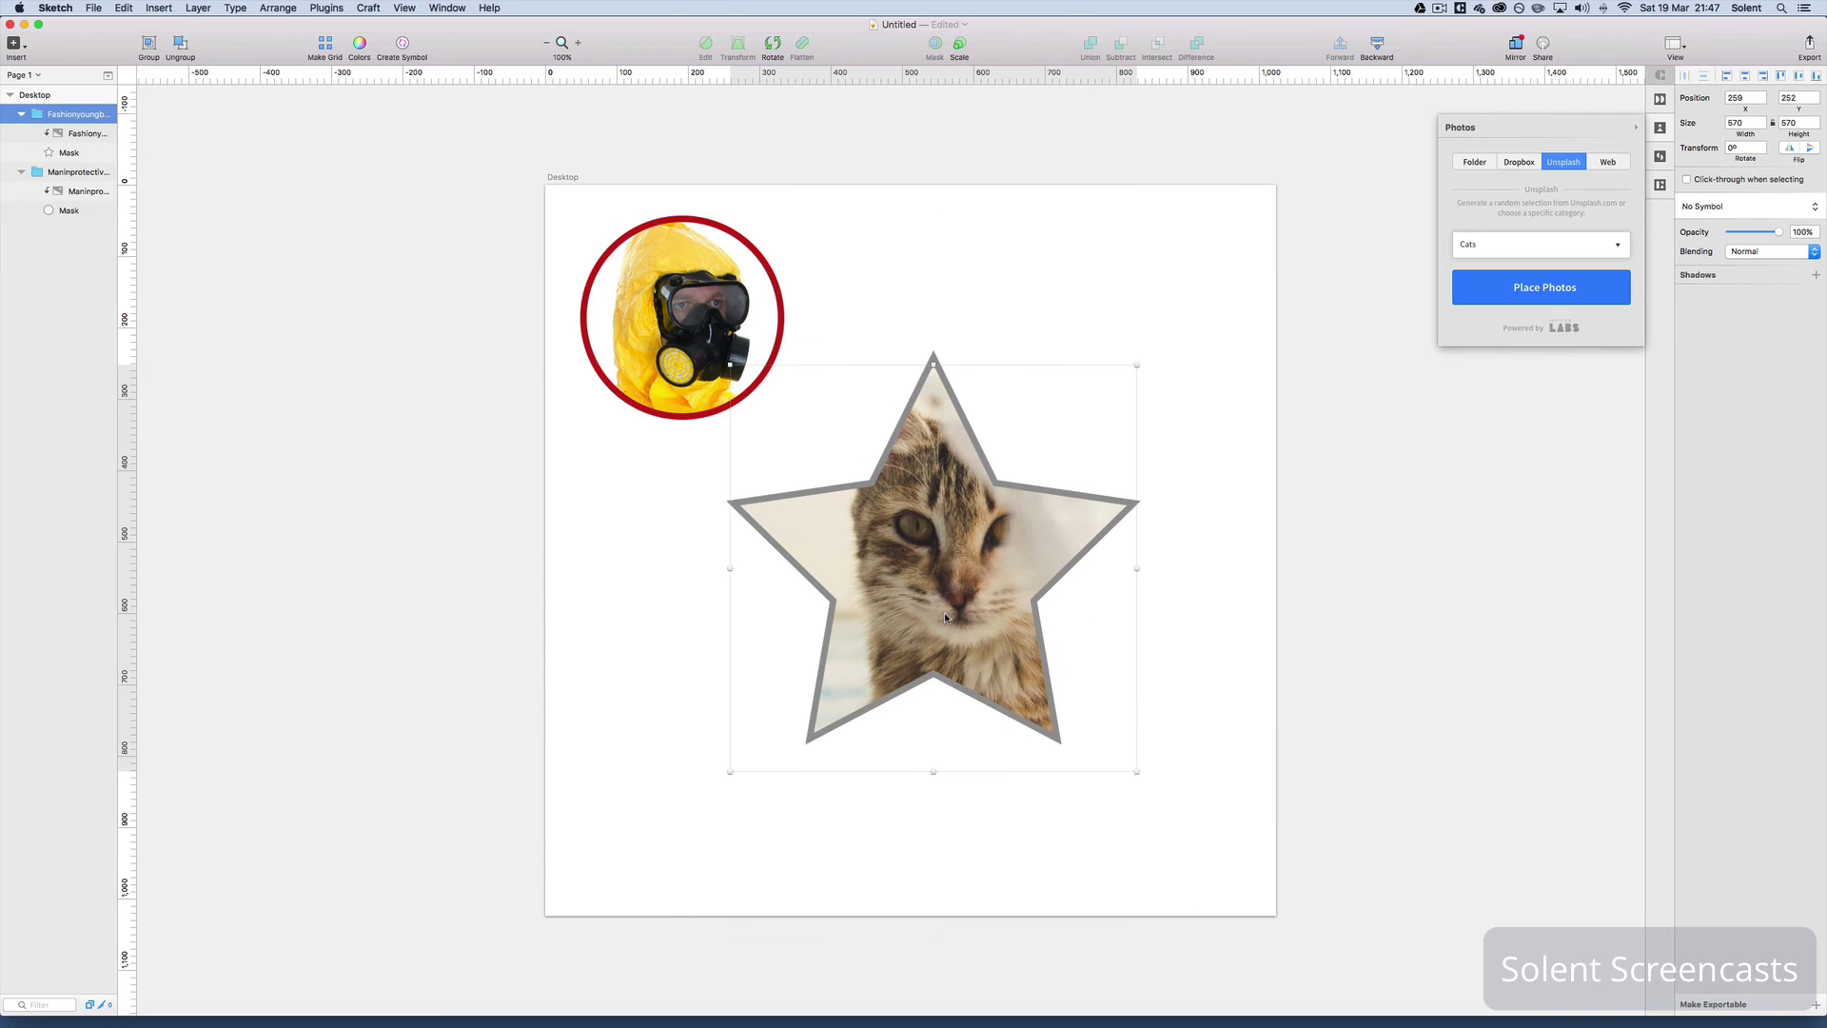